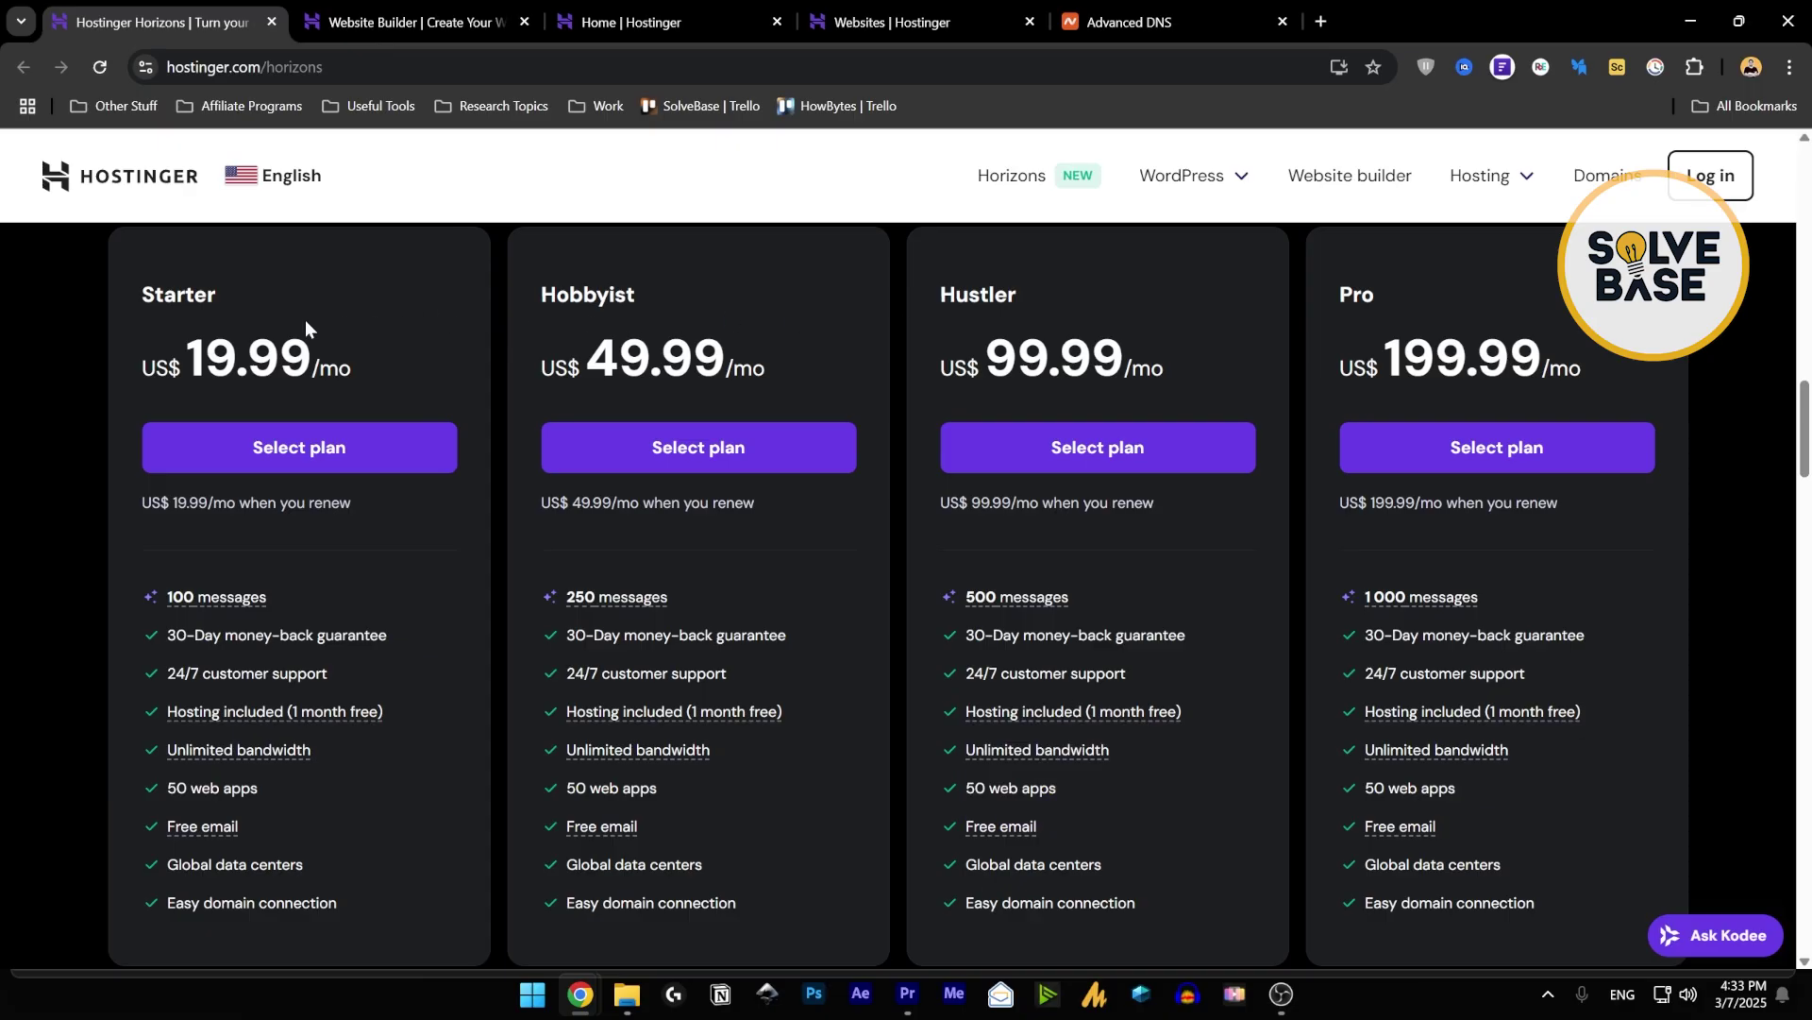
# Review the prices, message allowances and included features of the four Hostinger Horizons plans.
pyautogui.moveTo(1397, 600)
pyautogui.moveTo(321, 719)
pyautogui.moveTo(1457, 715)
pyautogui.moveTo(185, 613)
pyautogui.scroll(3, 550, 676)
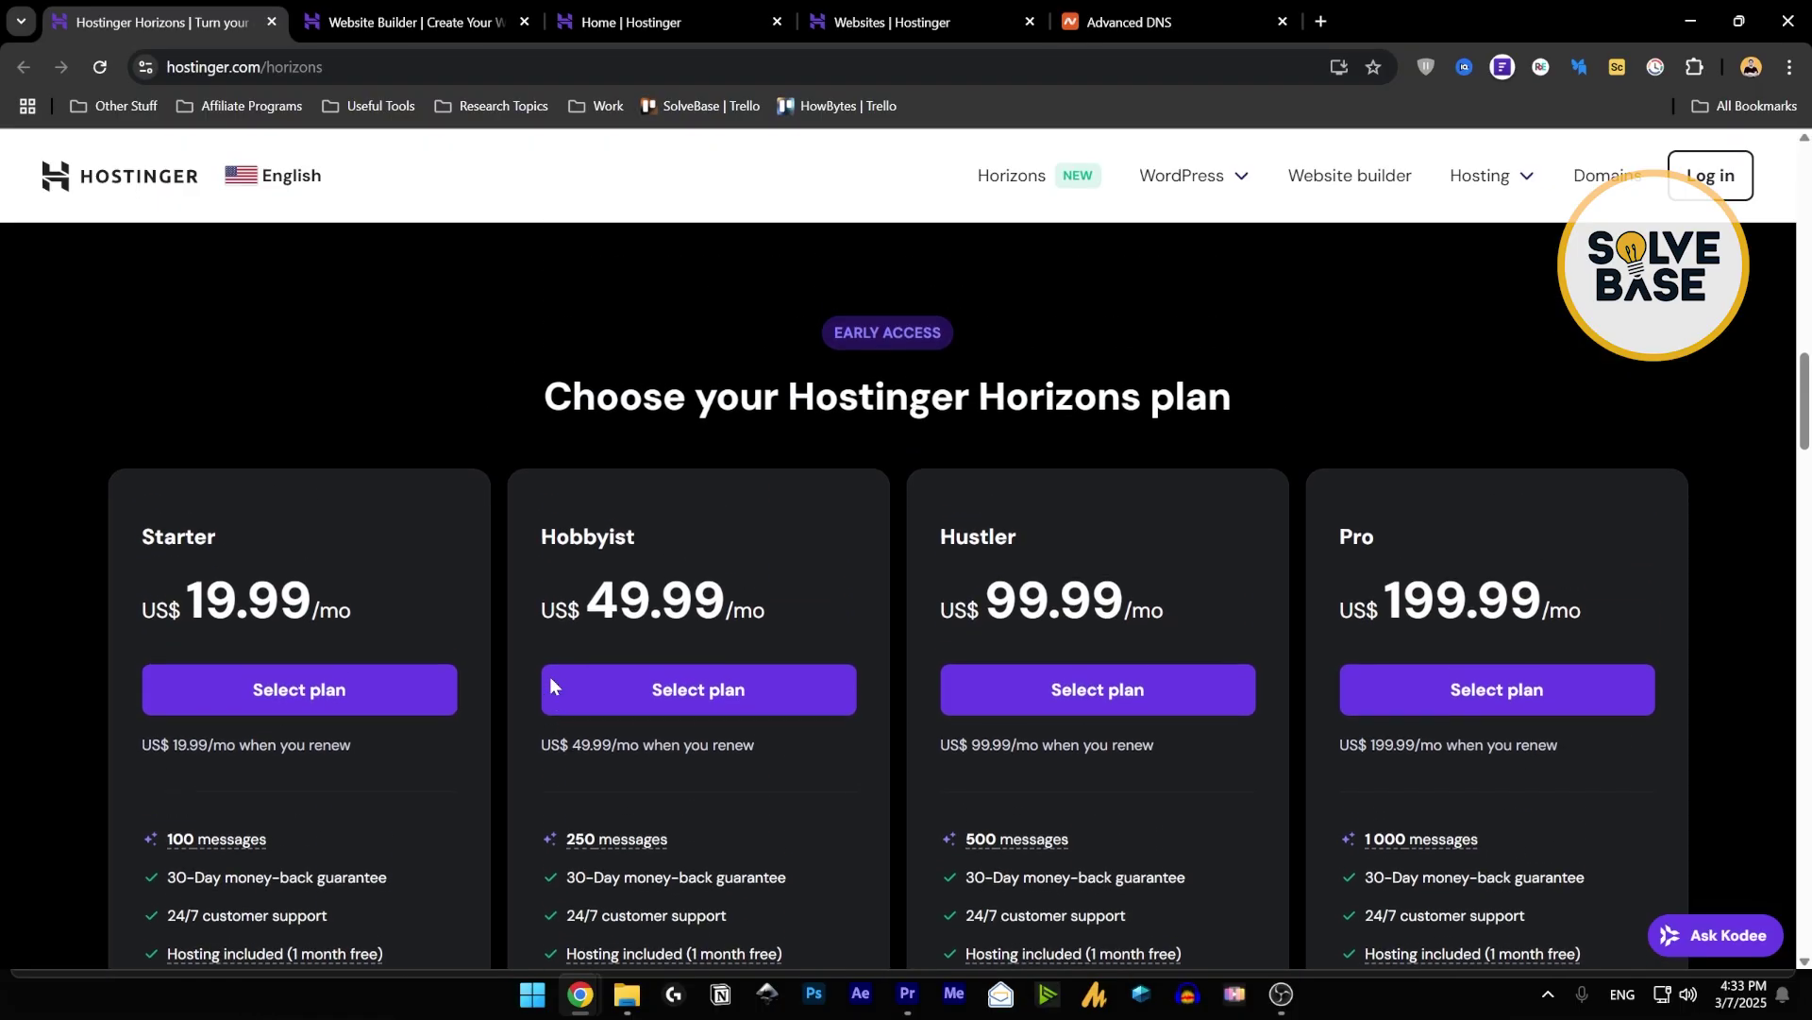
pyautogui.scroll(-5, 539, 678)
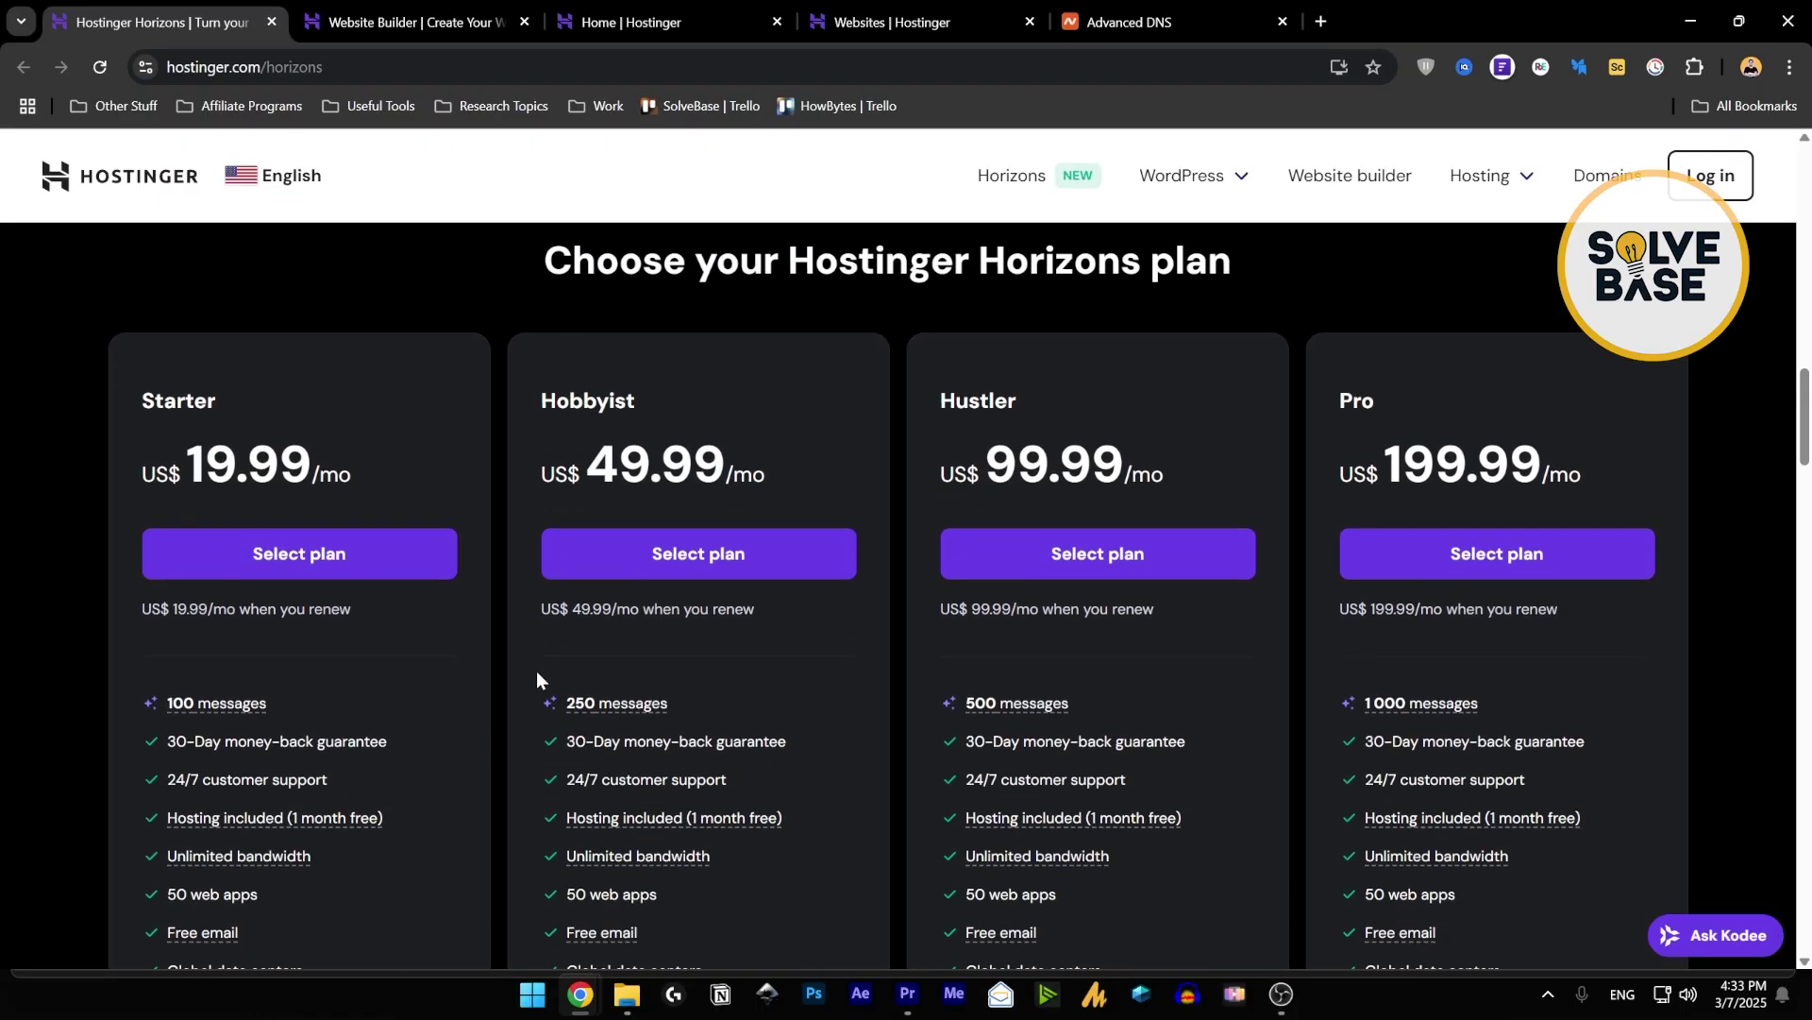
pyautogui.scroll(-3, 535, 672)
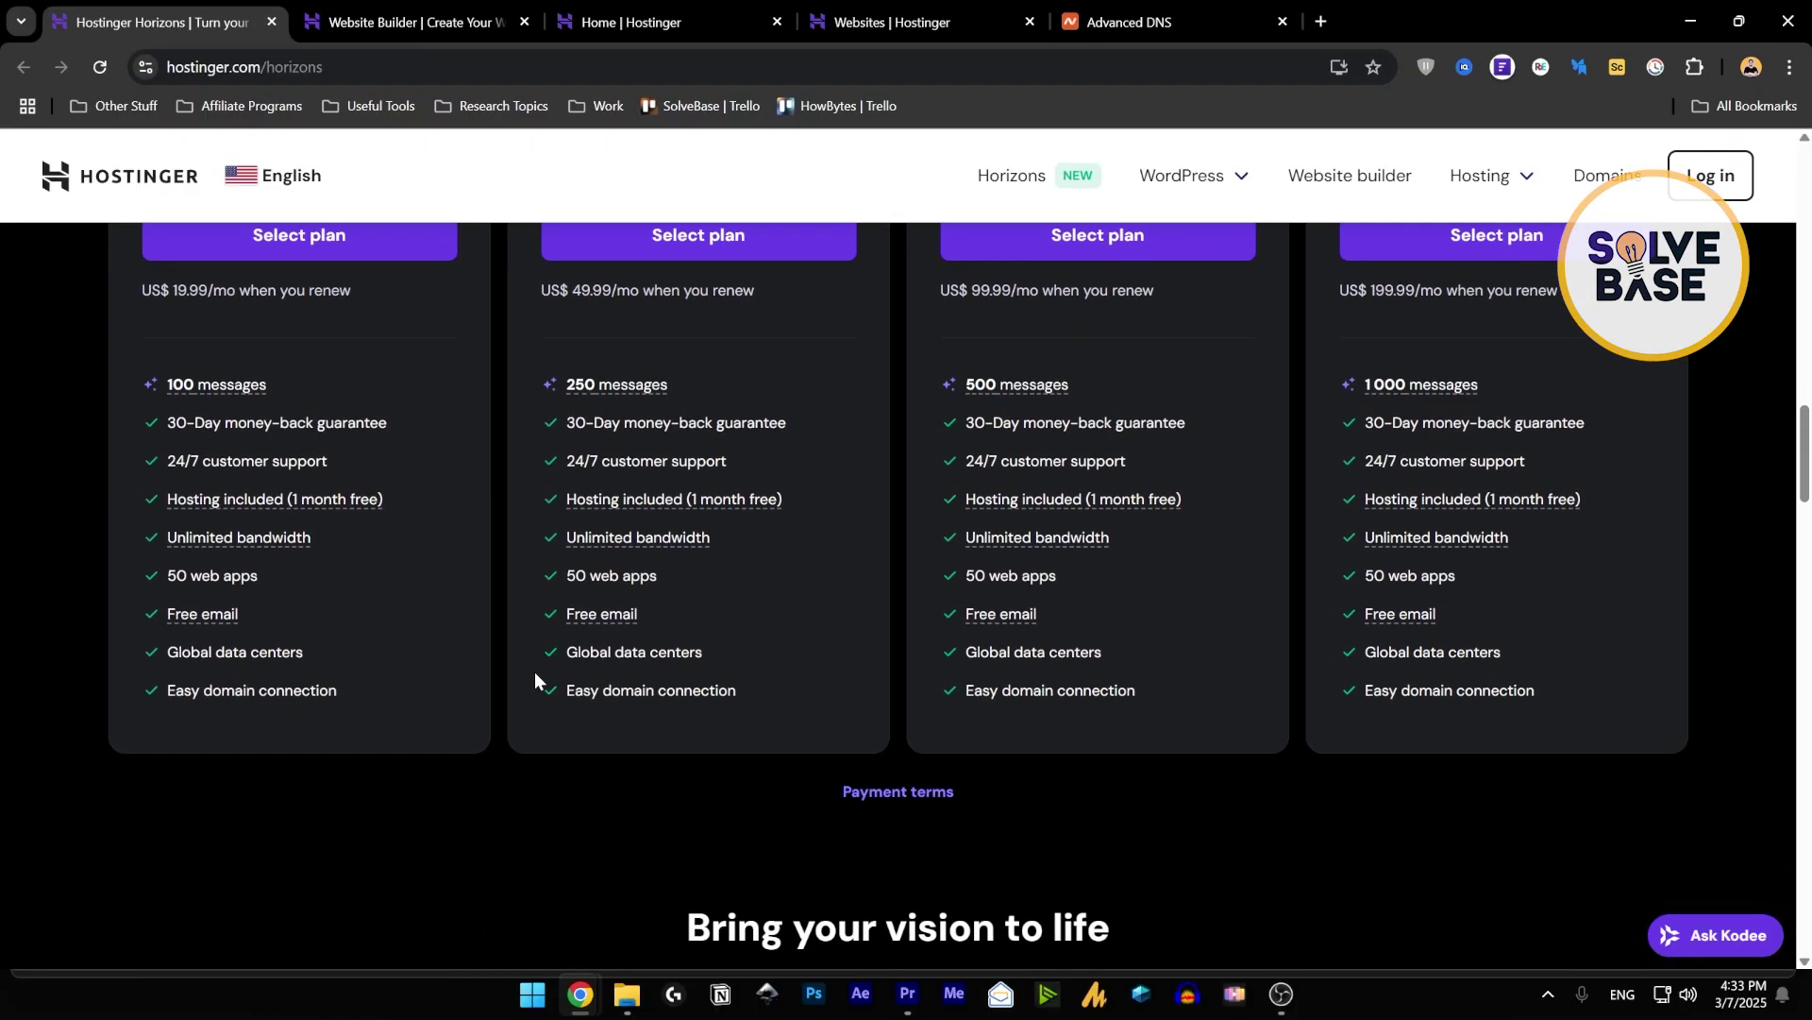
pyautogui.scroll(4, 534, 671)
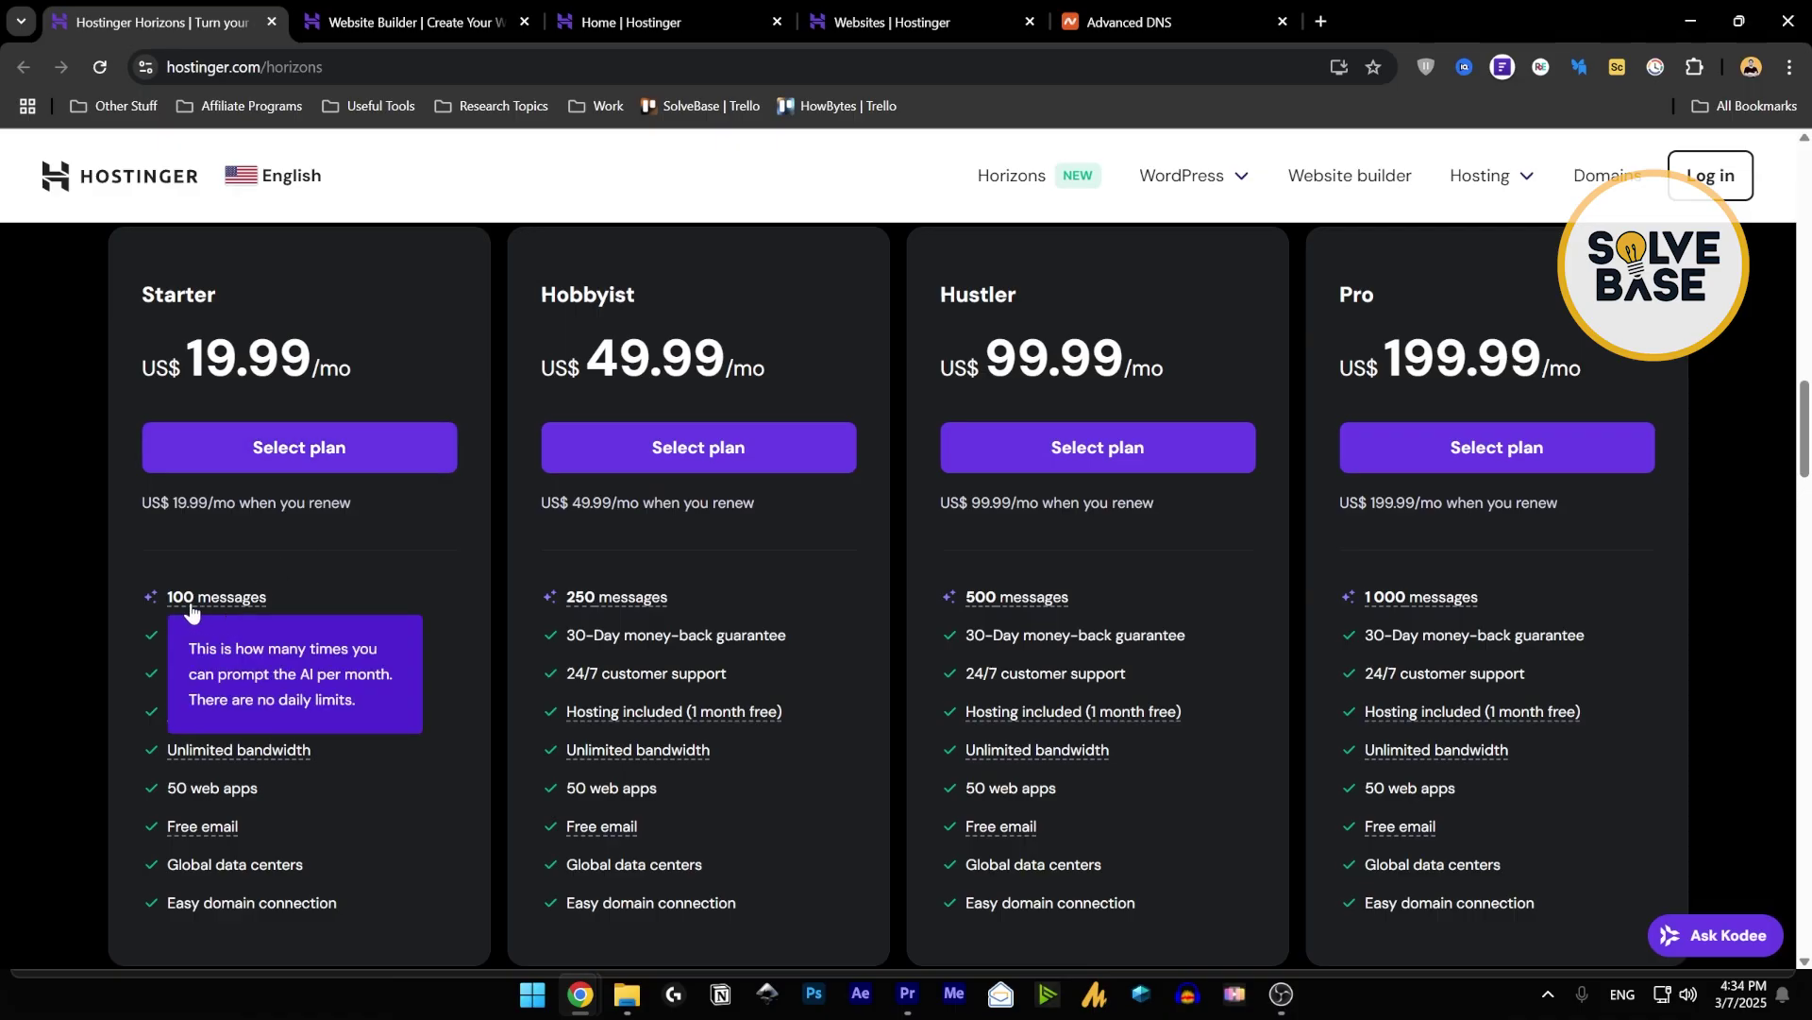
# View the Hostinger Horizons creation page offered for adding a website, and return to the websites list.
pyautogui.hotkey('ctrl', '4')
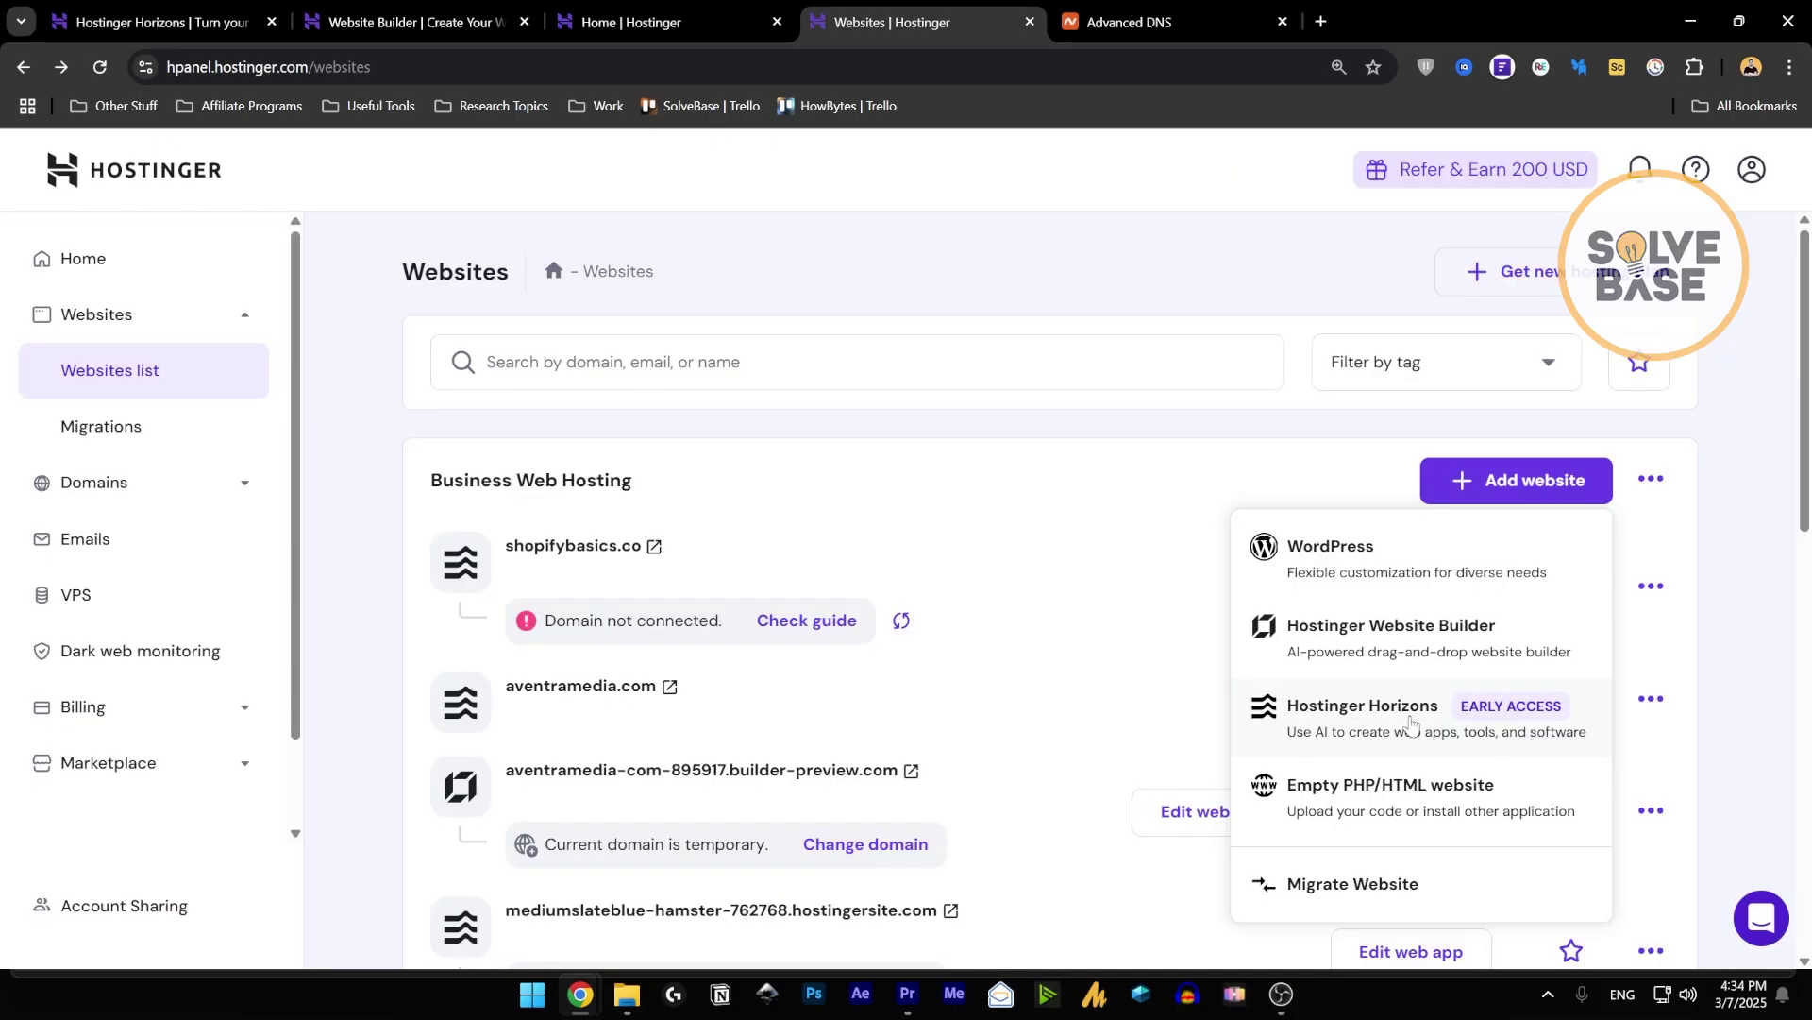
pyautogui.press('Escape')
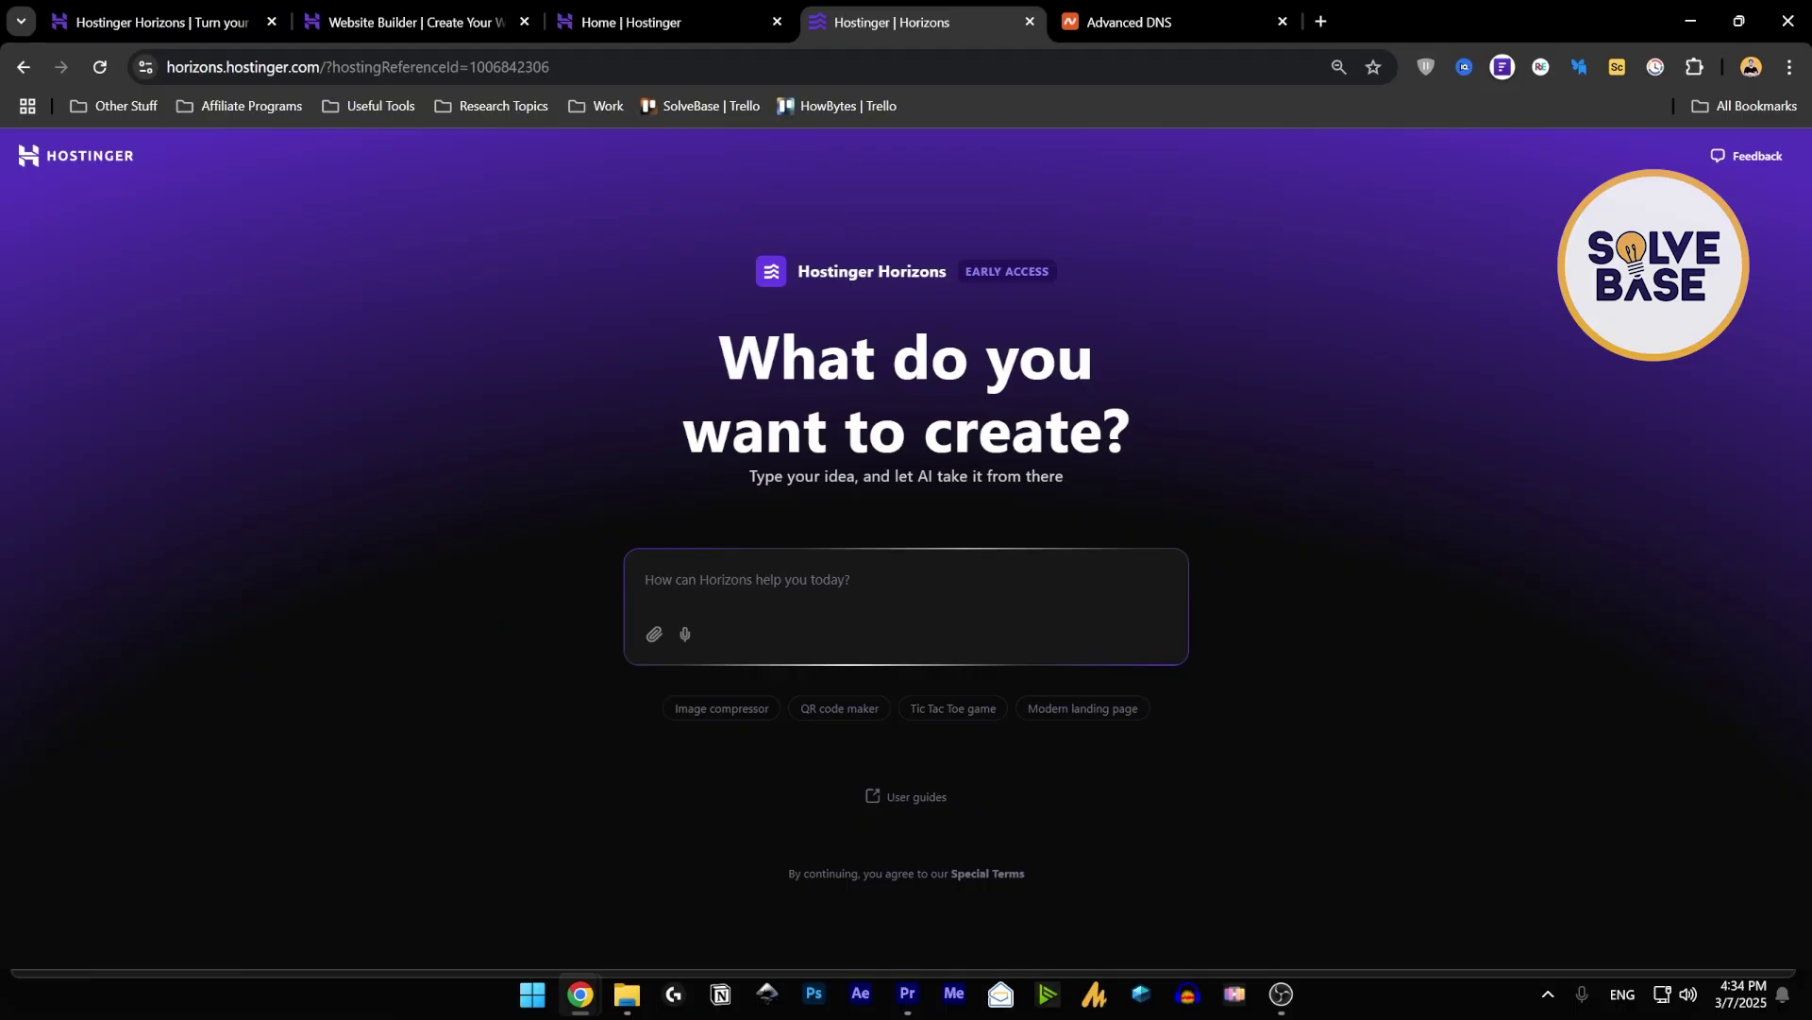
pyautogui.click(25, 68)
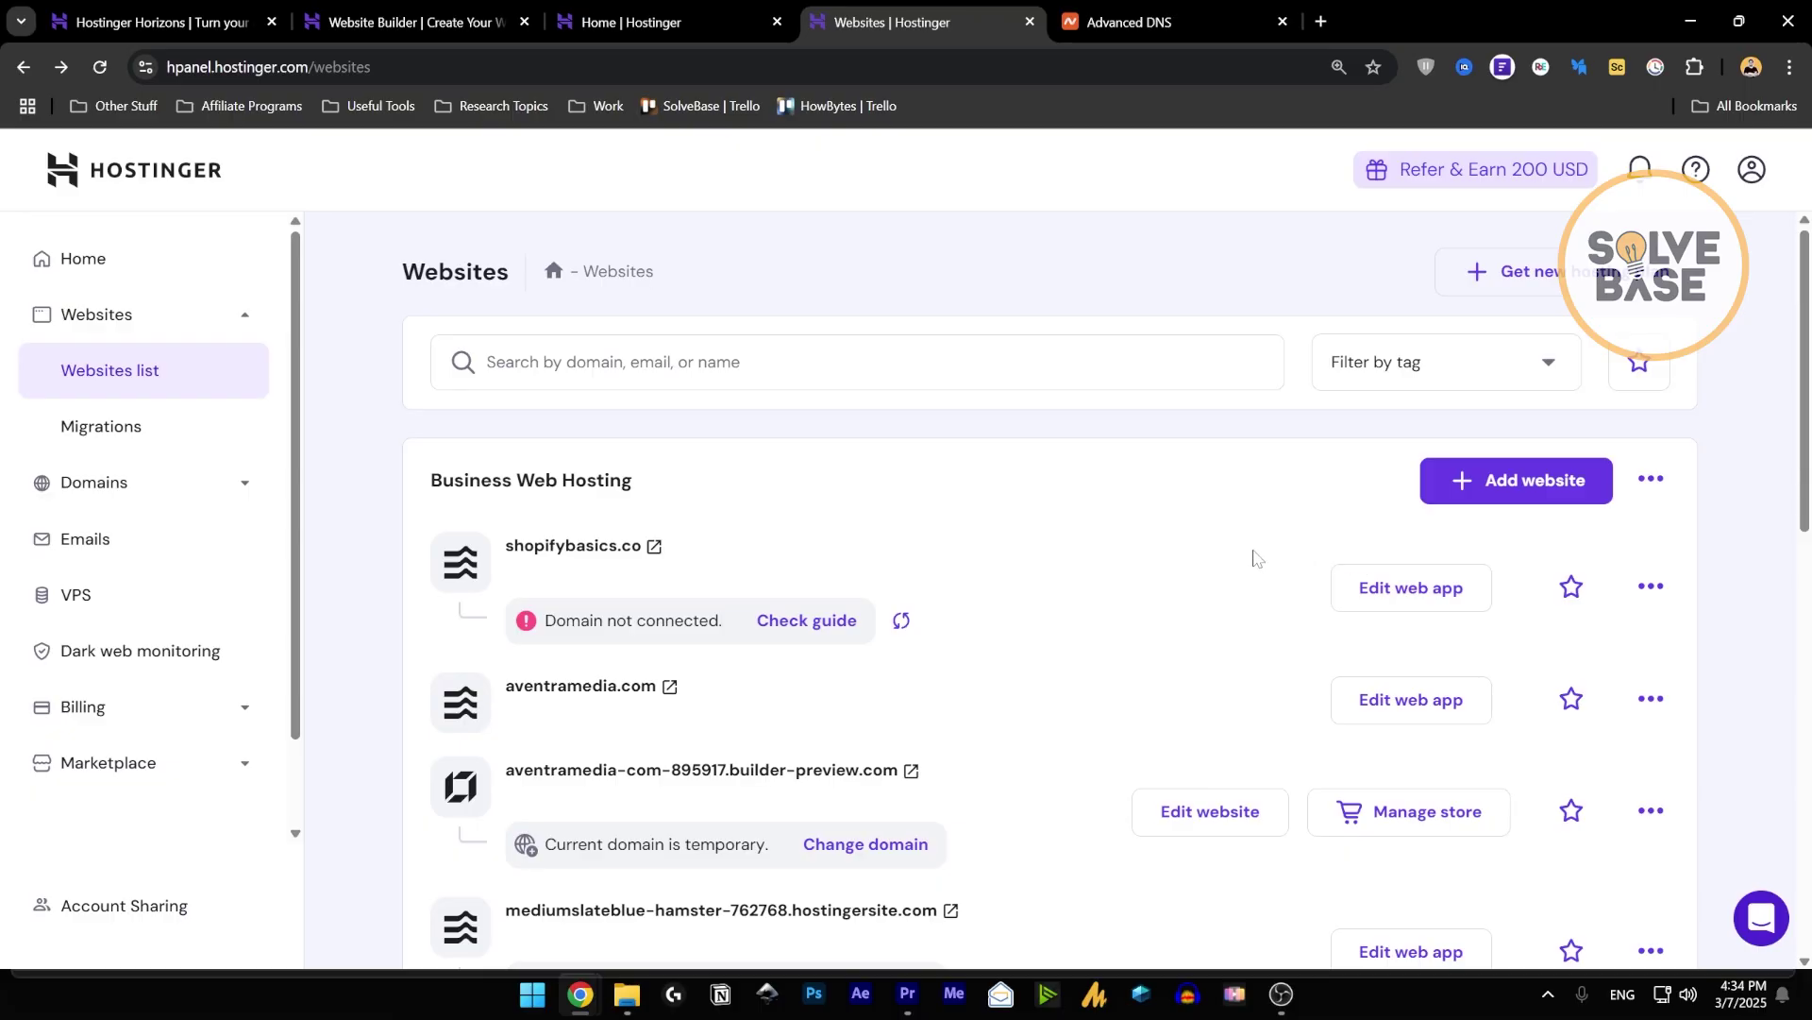
# Open the shopifybasics.co web app for editing and inspect the Add New Workout form in its preview.
pyautogui.click(1420, 589)
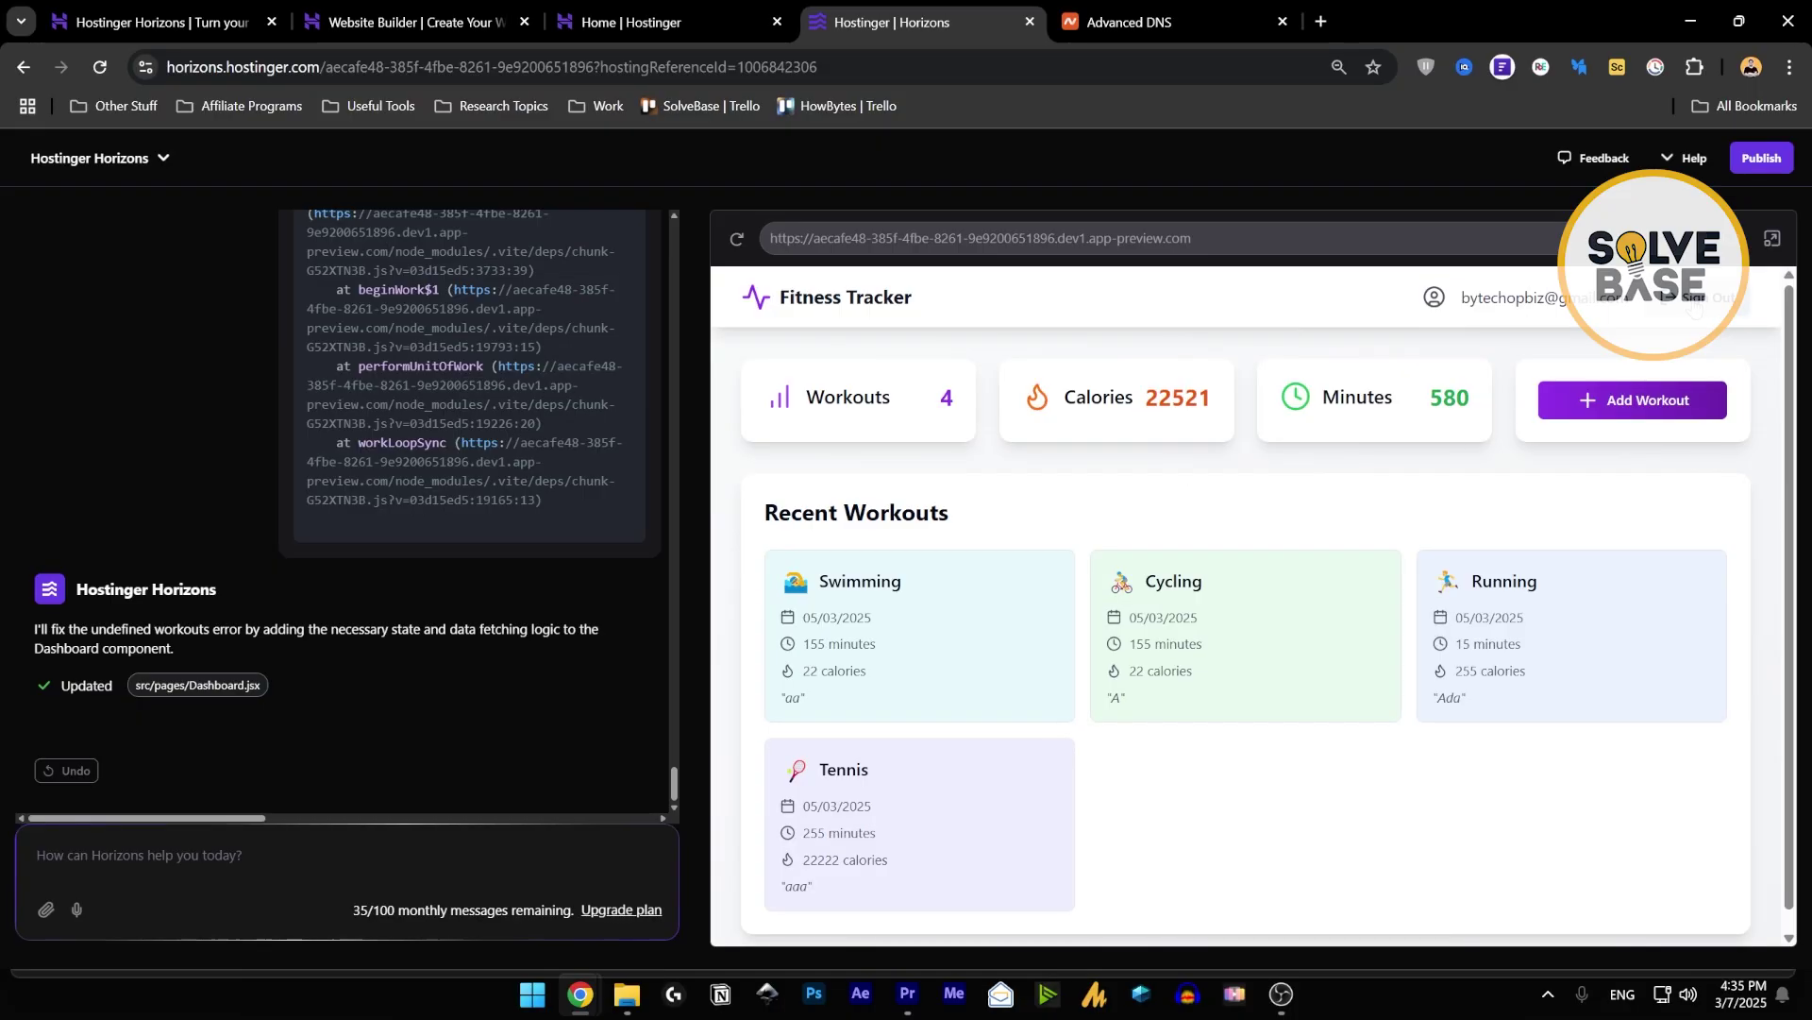
pyautogui.click(1611, 399)
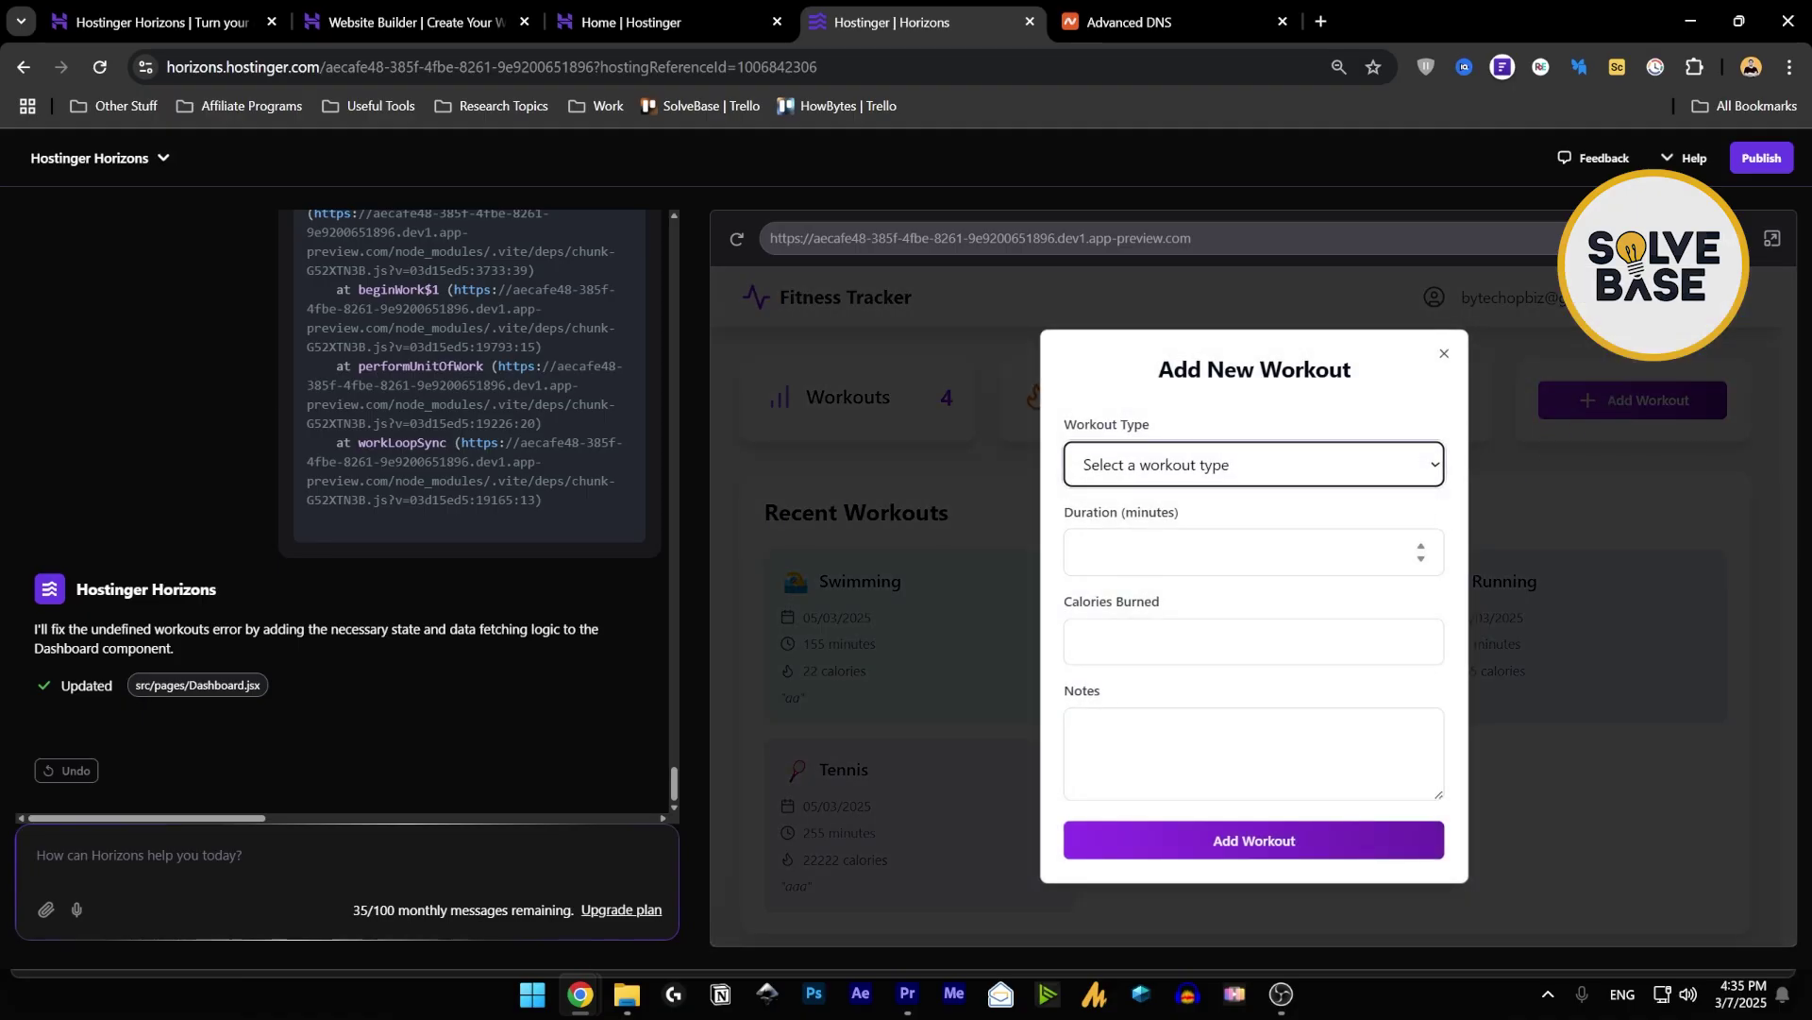
pyautogui.click(1232, 472)
pyautogui.click(1444, 353)
pyautogui.click(1444, 354)
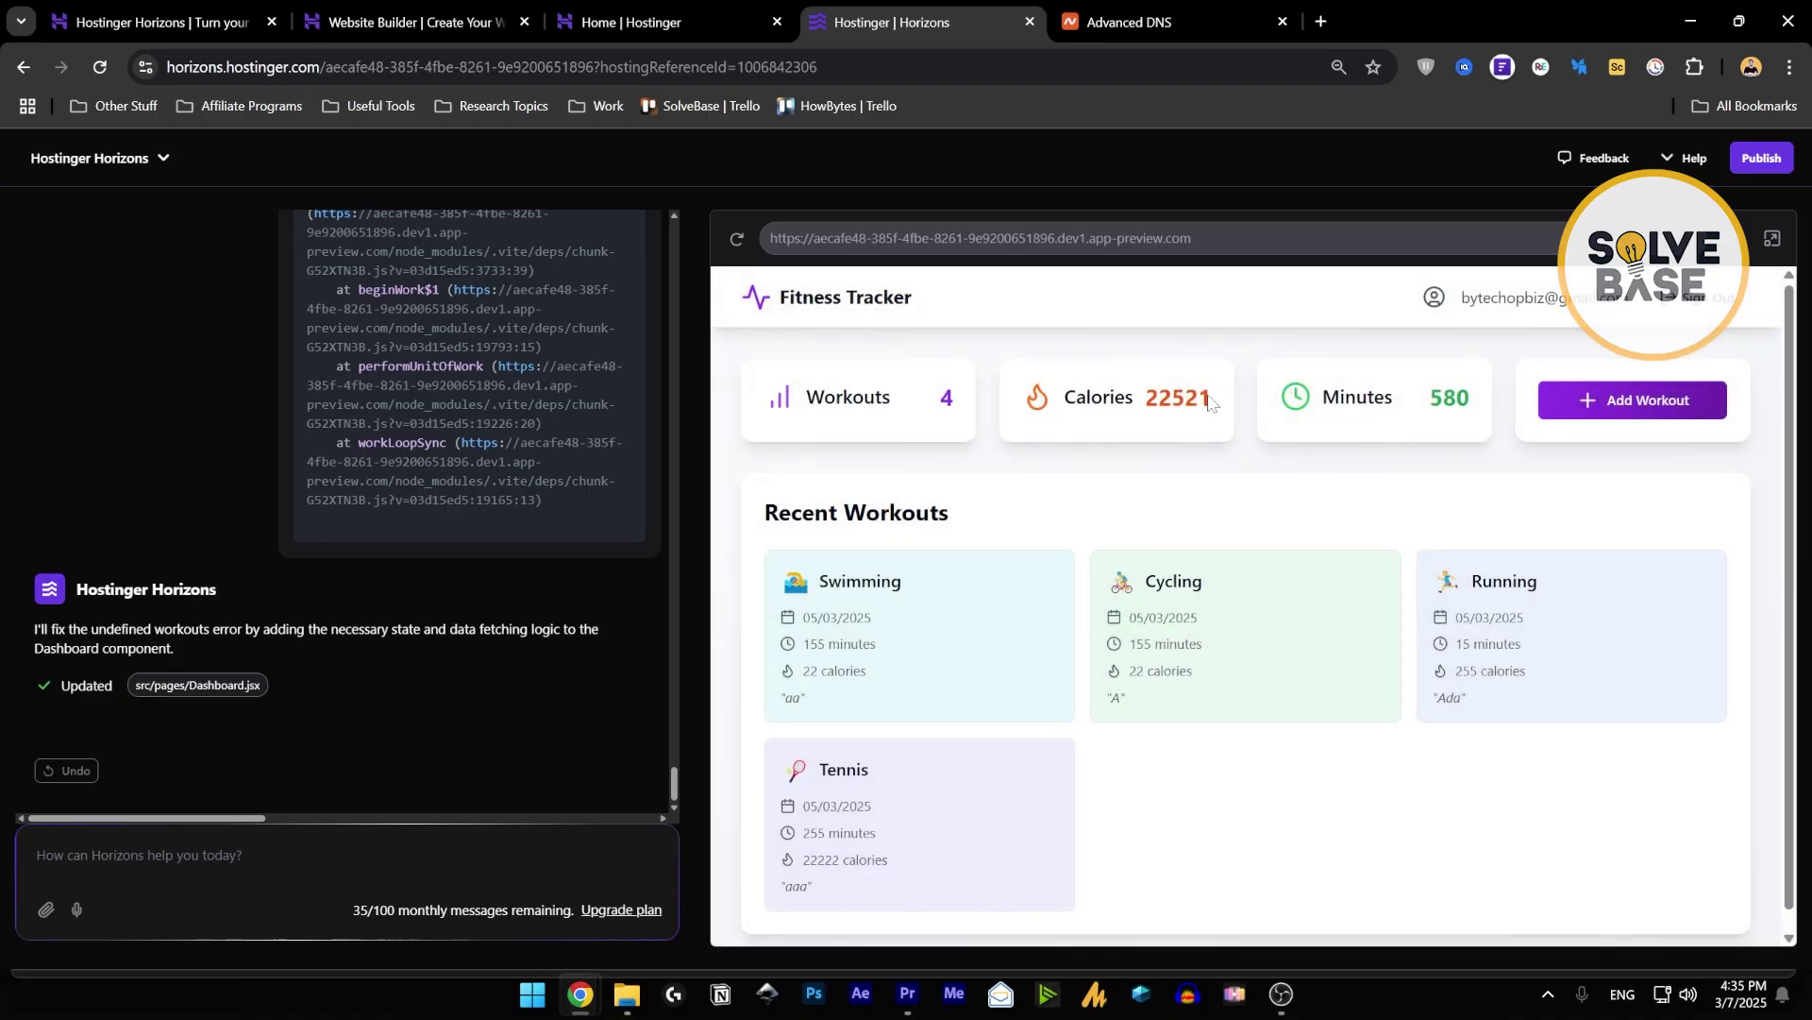
# Read back through the project's chat history, from the error fixes to the initial Supabase prompt, SQL setup and login fix request.
pyautogui.scroll(3, 682, 689)
pyautogui.scroll(10, 672, 726)
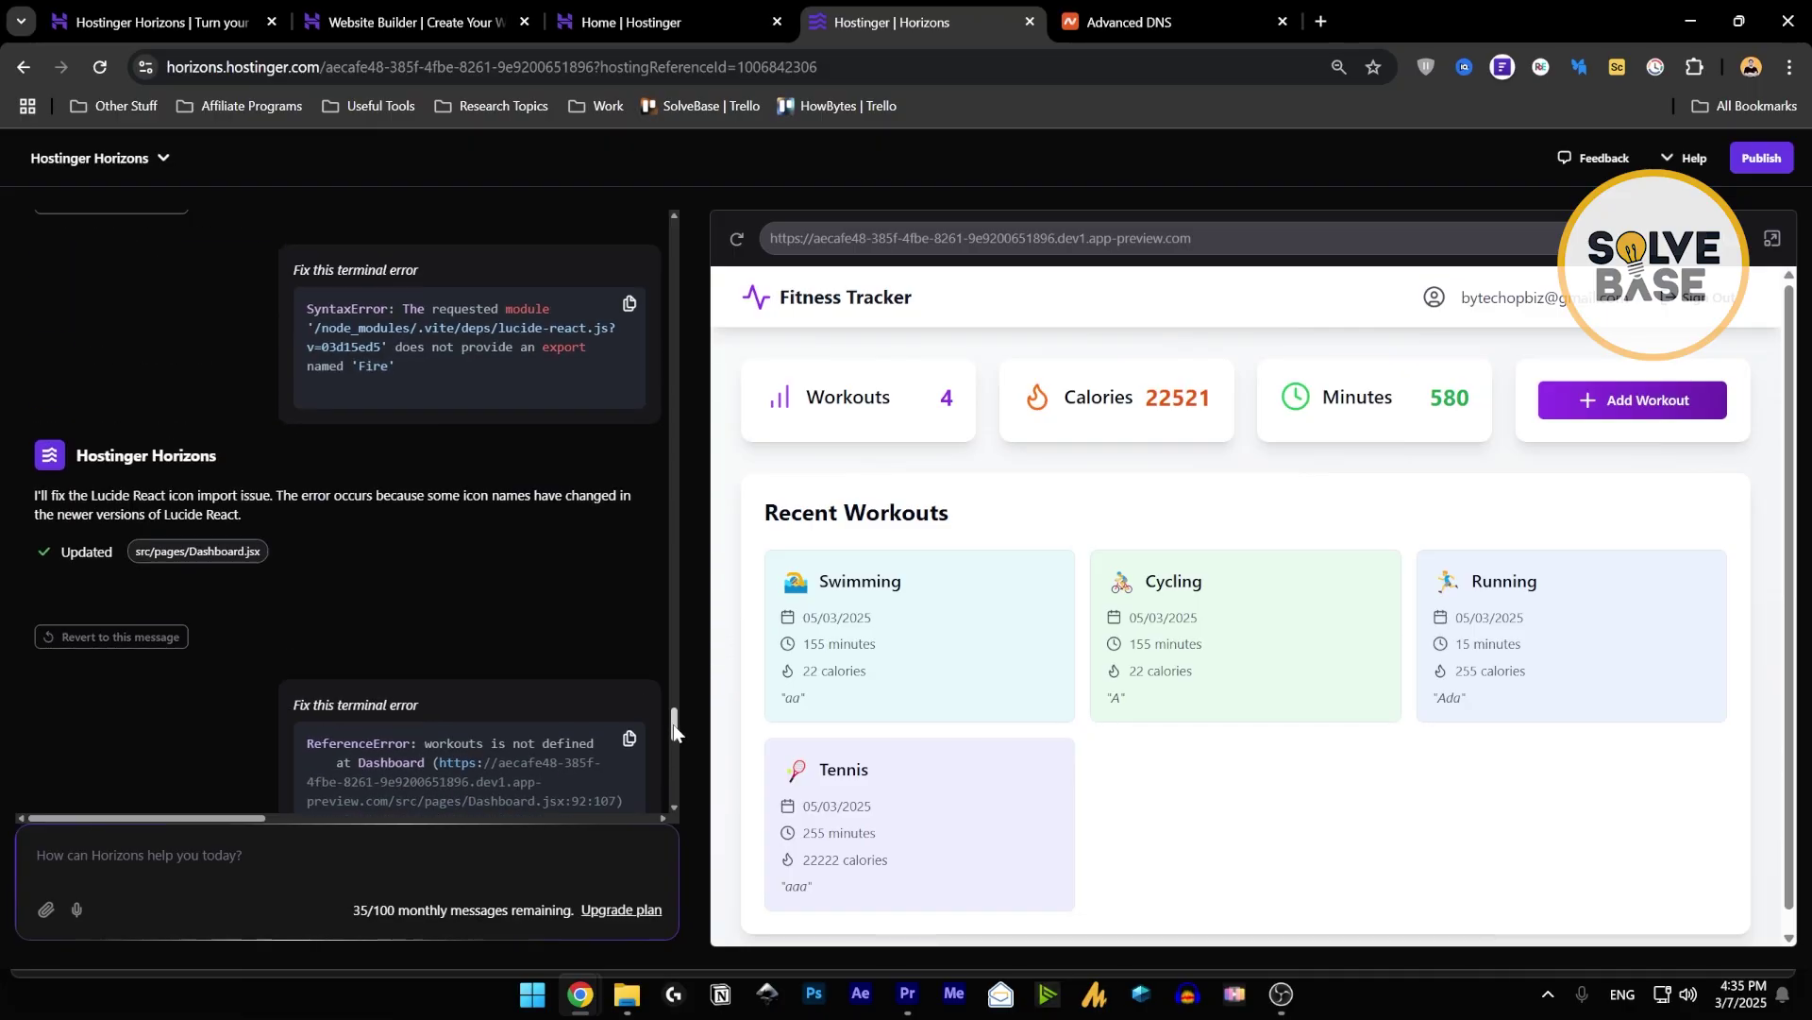
pyautogui.scroll(3, 673, 651)
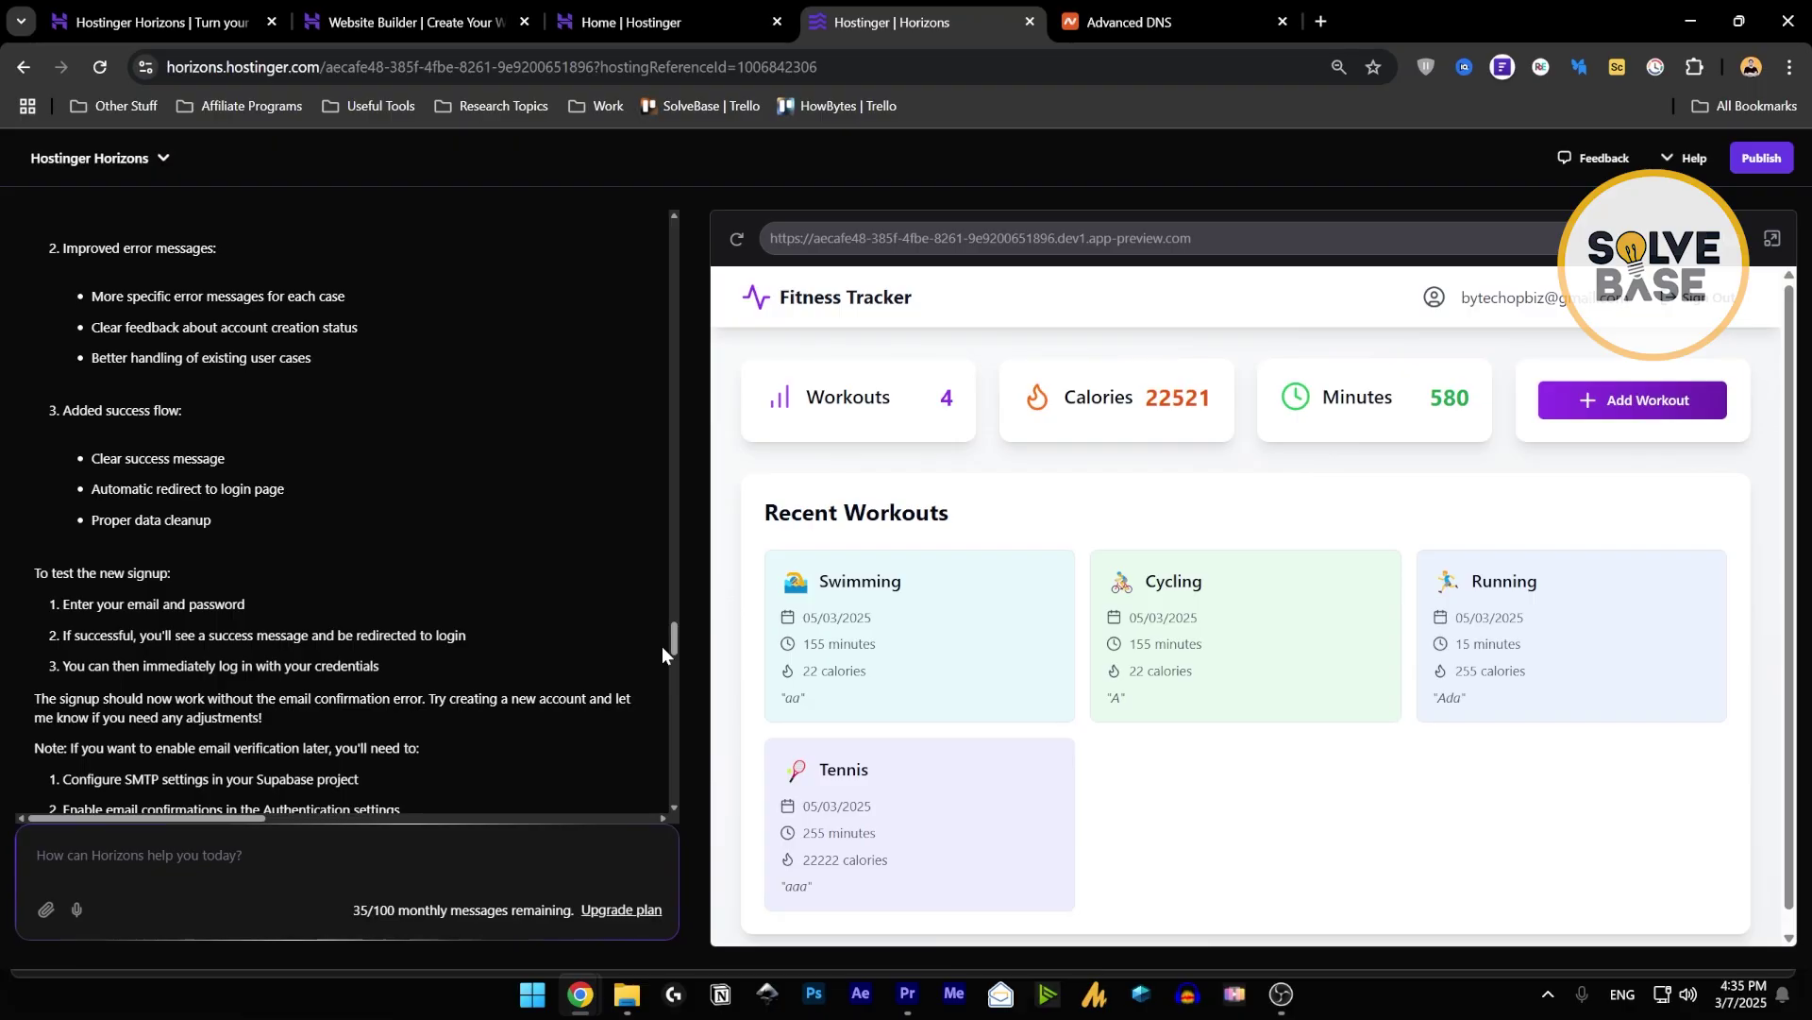
pyautogui.moveTo(663, 648); pyautogui.dragTo(685, 300)
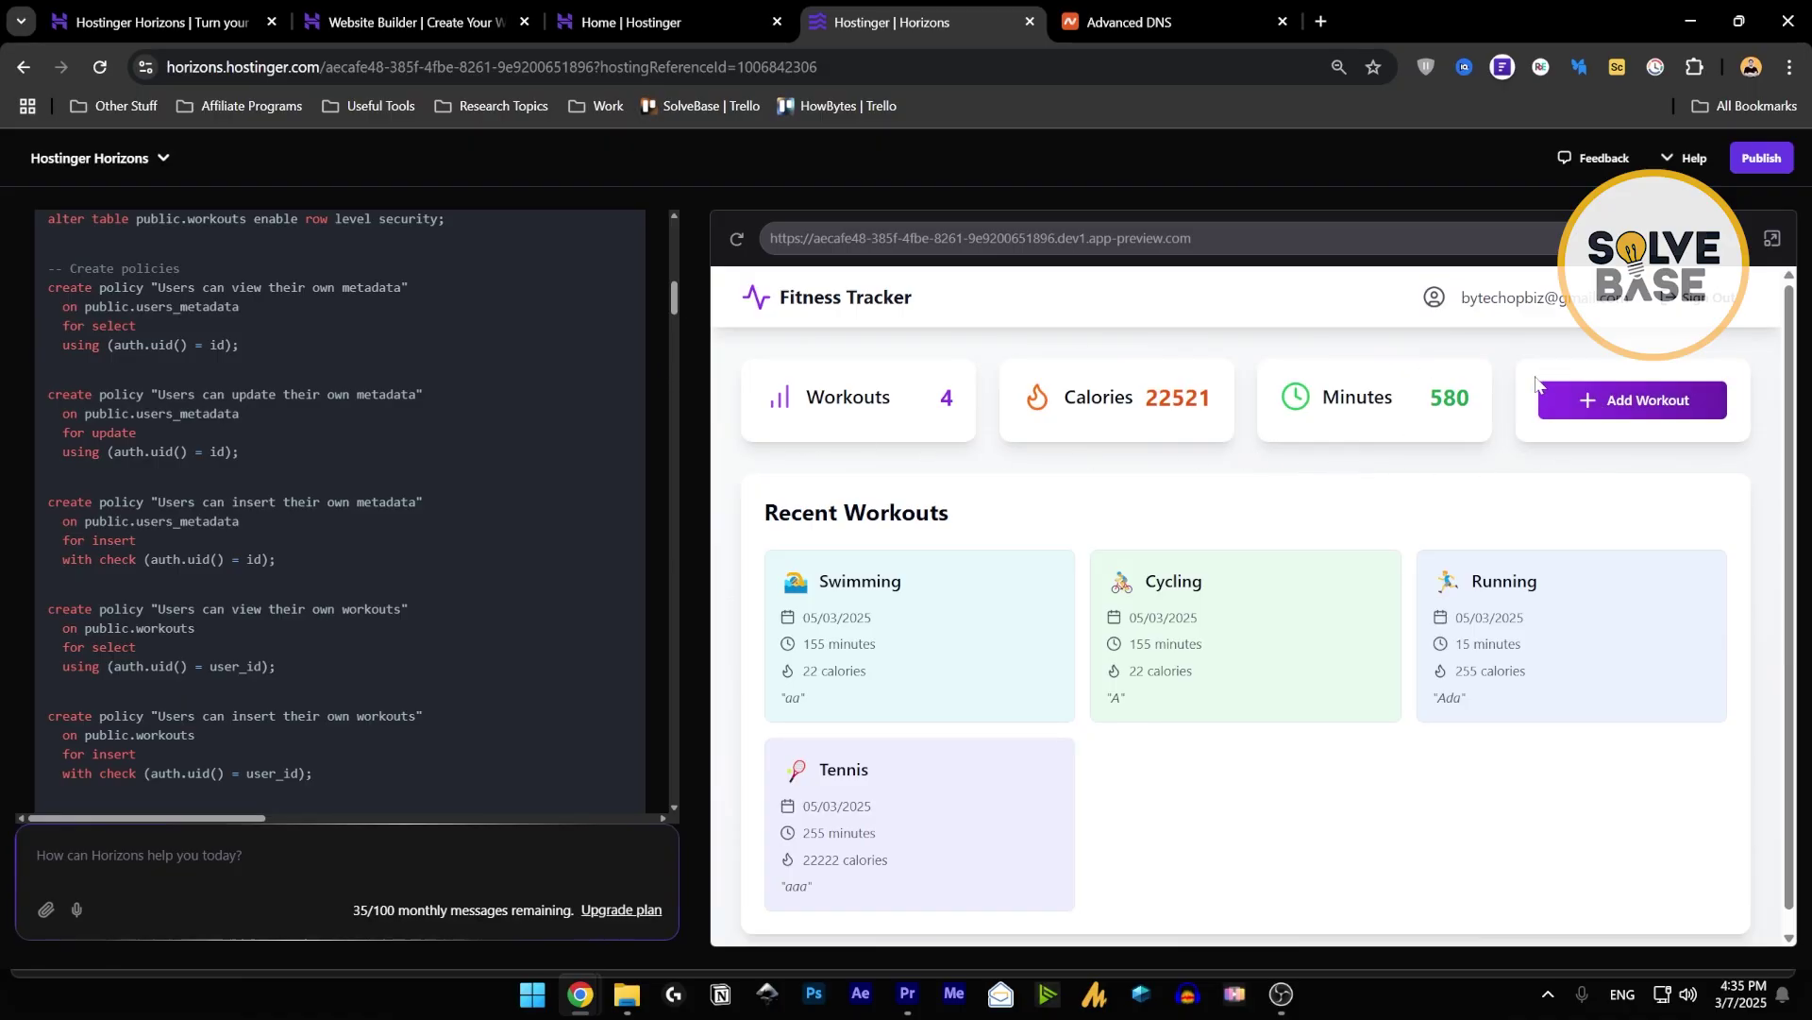
pyautogui.moveTo(676, 298); pyautogui.dragTo(680, 238)
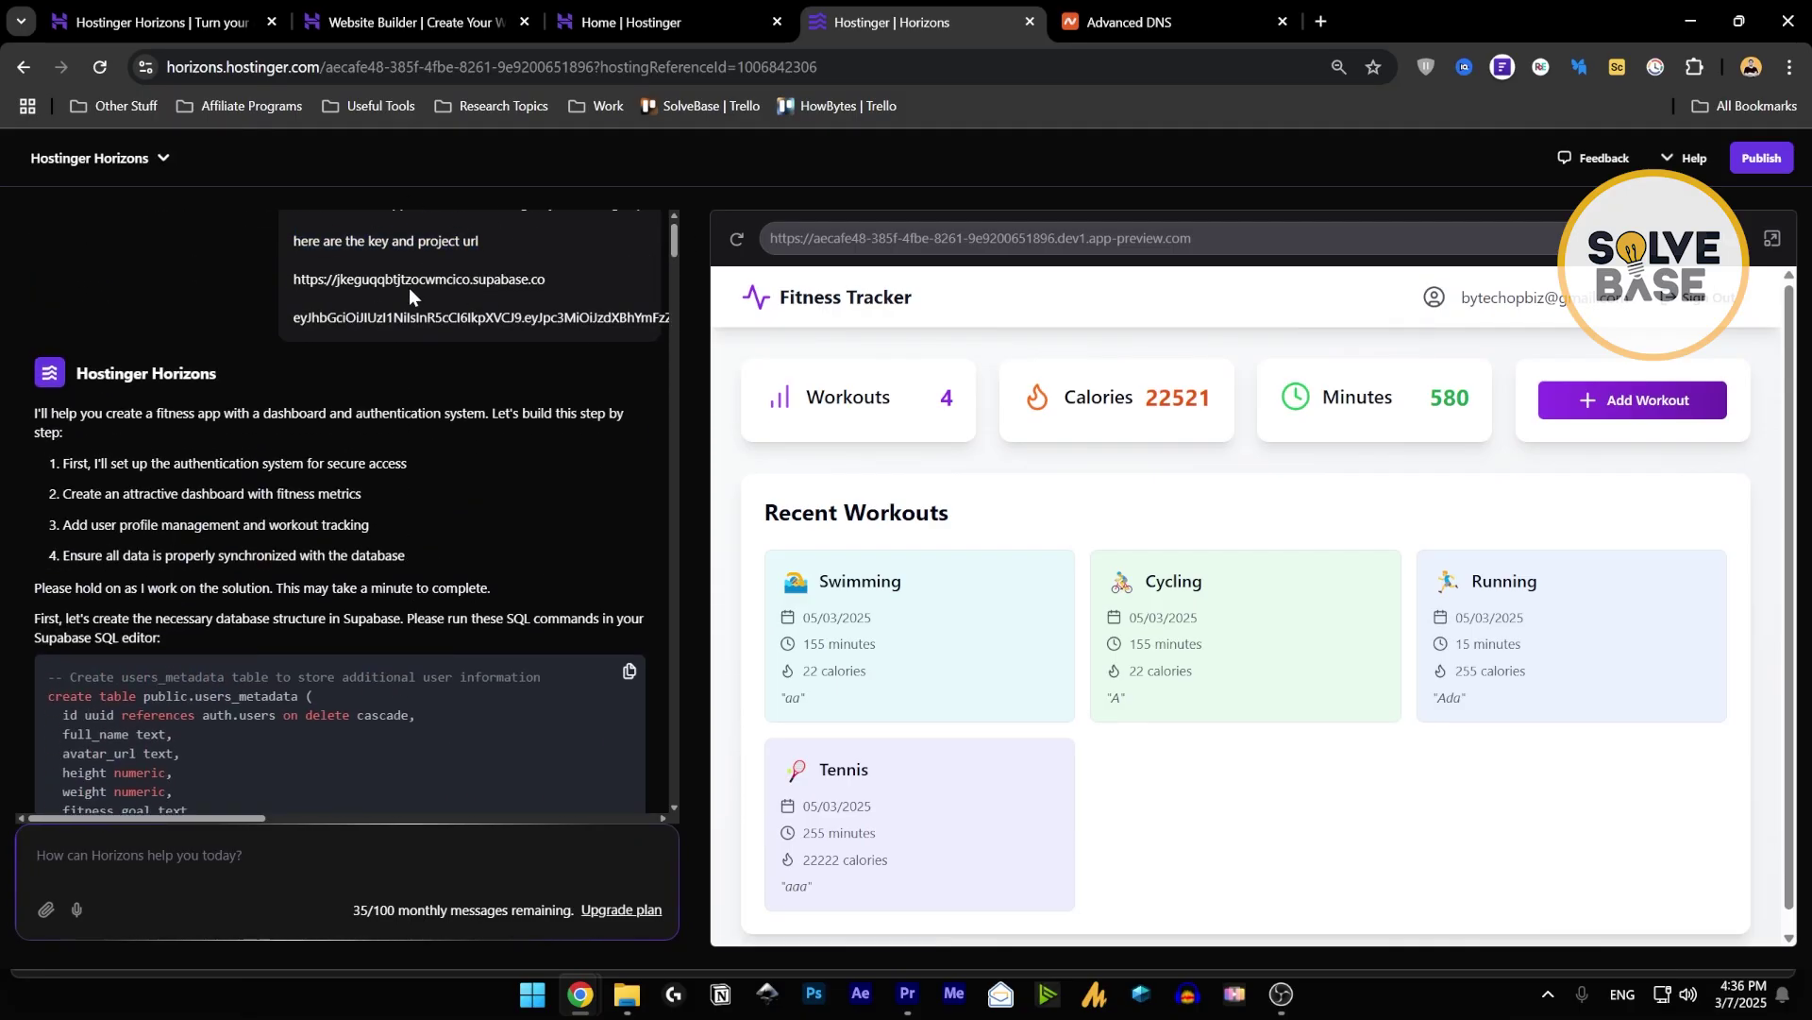
pyautogui.moveTo(664, 253); pyautogui.dragTo(670, 311)
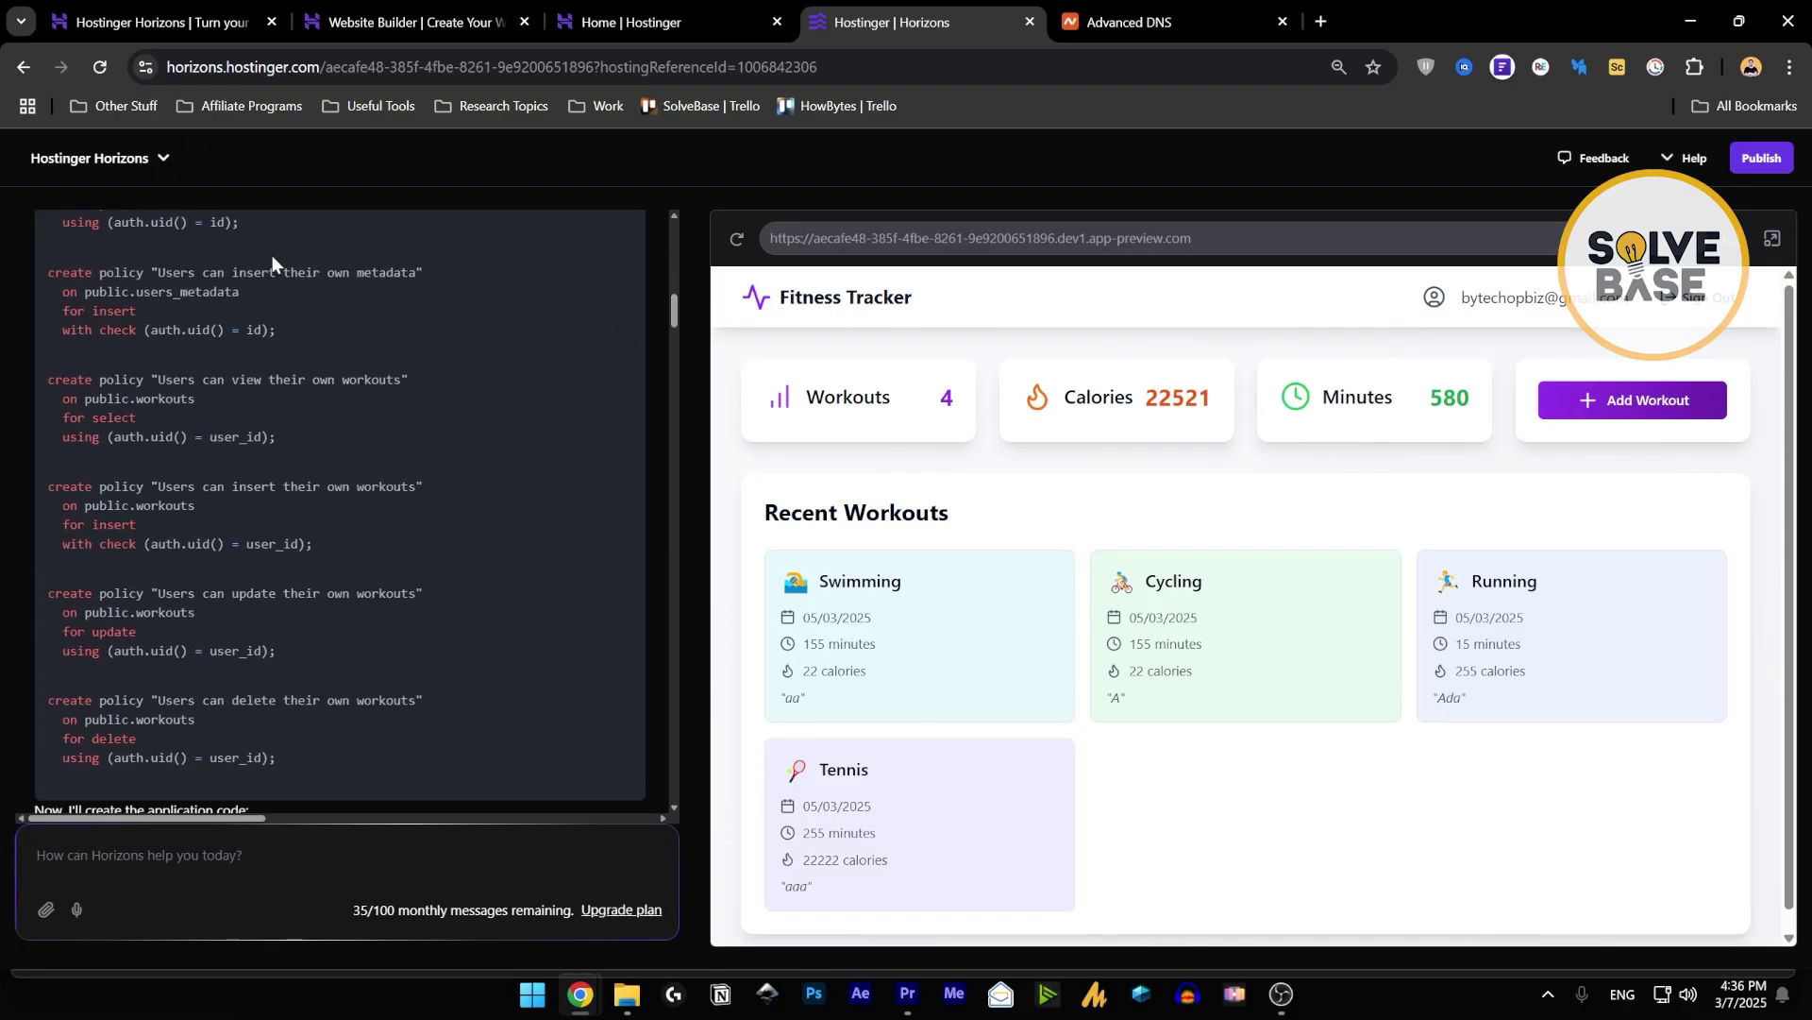
pyautogui.moveTo(677, 324); pyautogui.dragTo(652, 406)
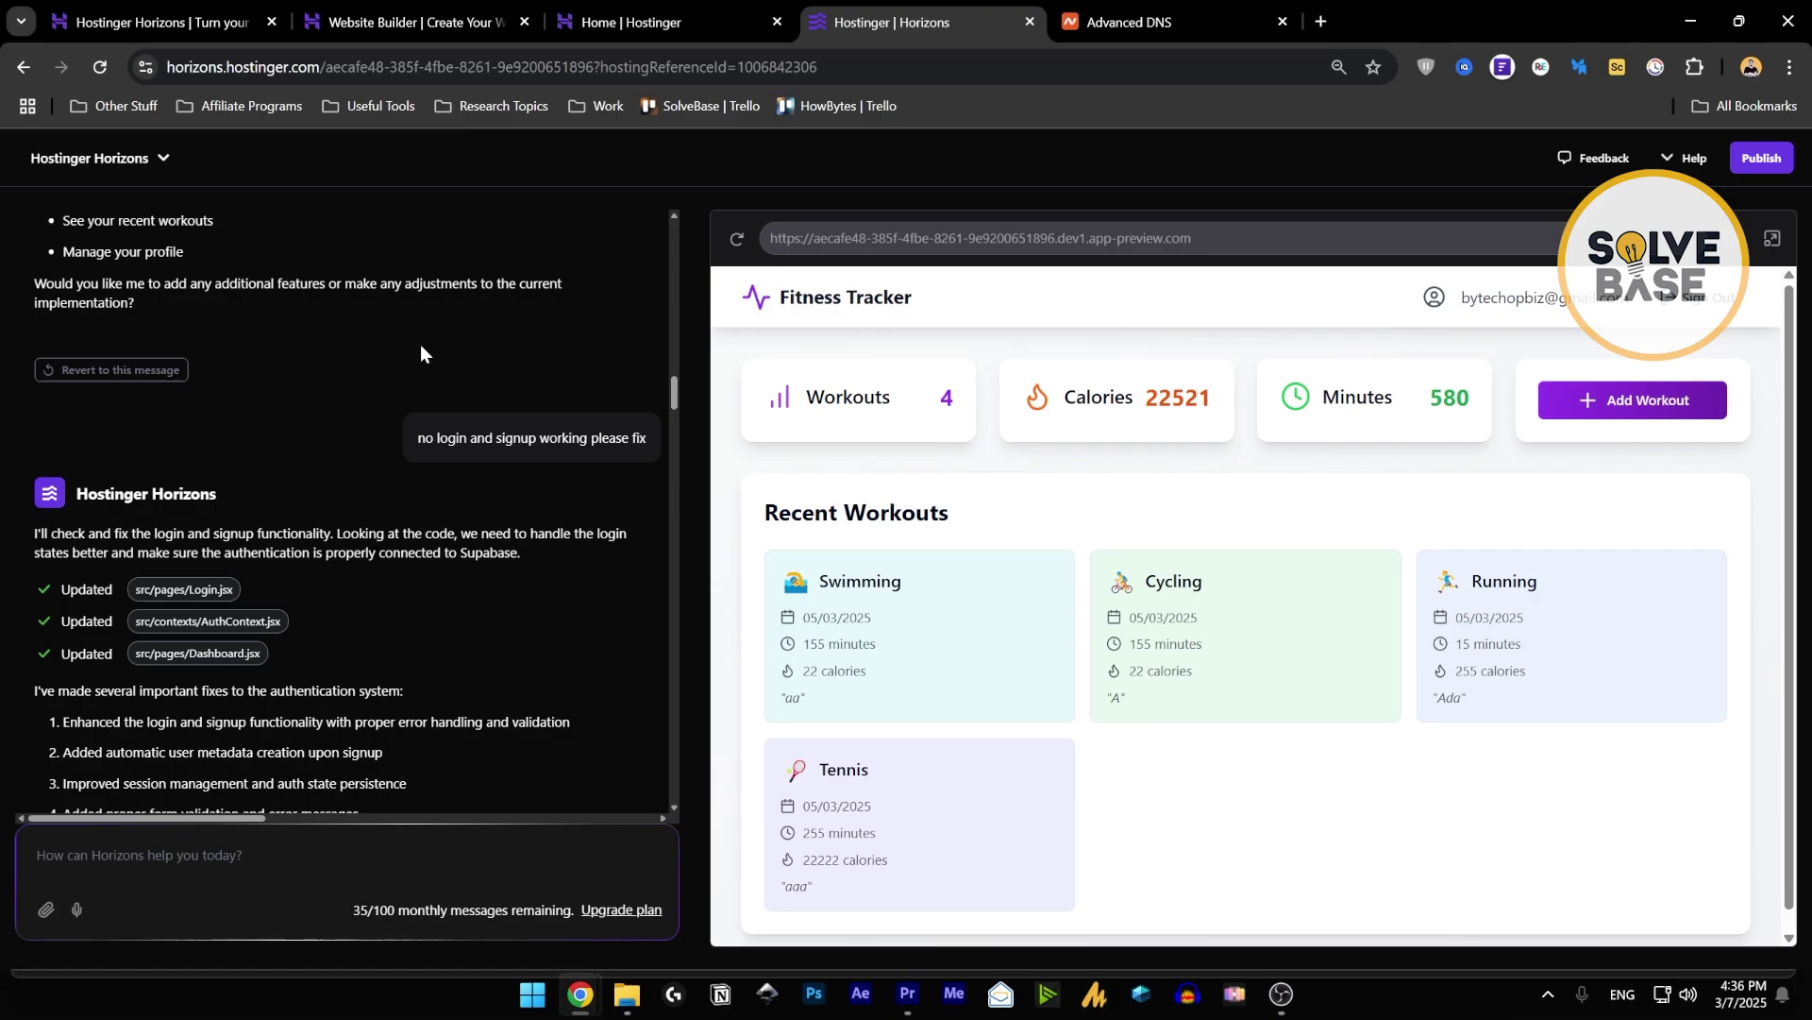
pyautogui.moveTo(680, 400)
pyautogui.mouseDown()
pyautogui.moveTo(668, 413)
pyautogui.moveTo(670, 344)
pyautogui.moveTo(667, 425)
pyautogui.mouseUp()
pyautogui.moveTo(463, 910)
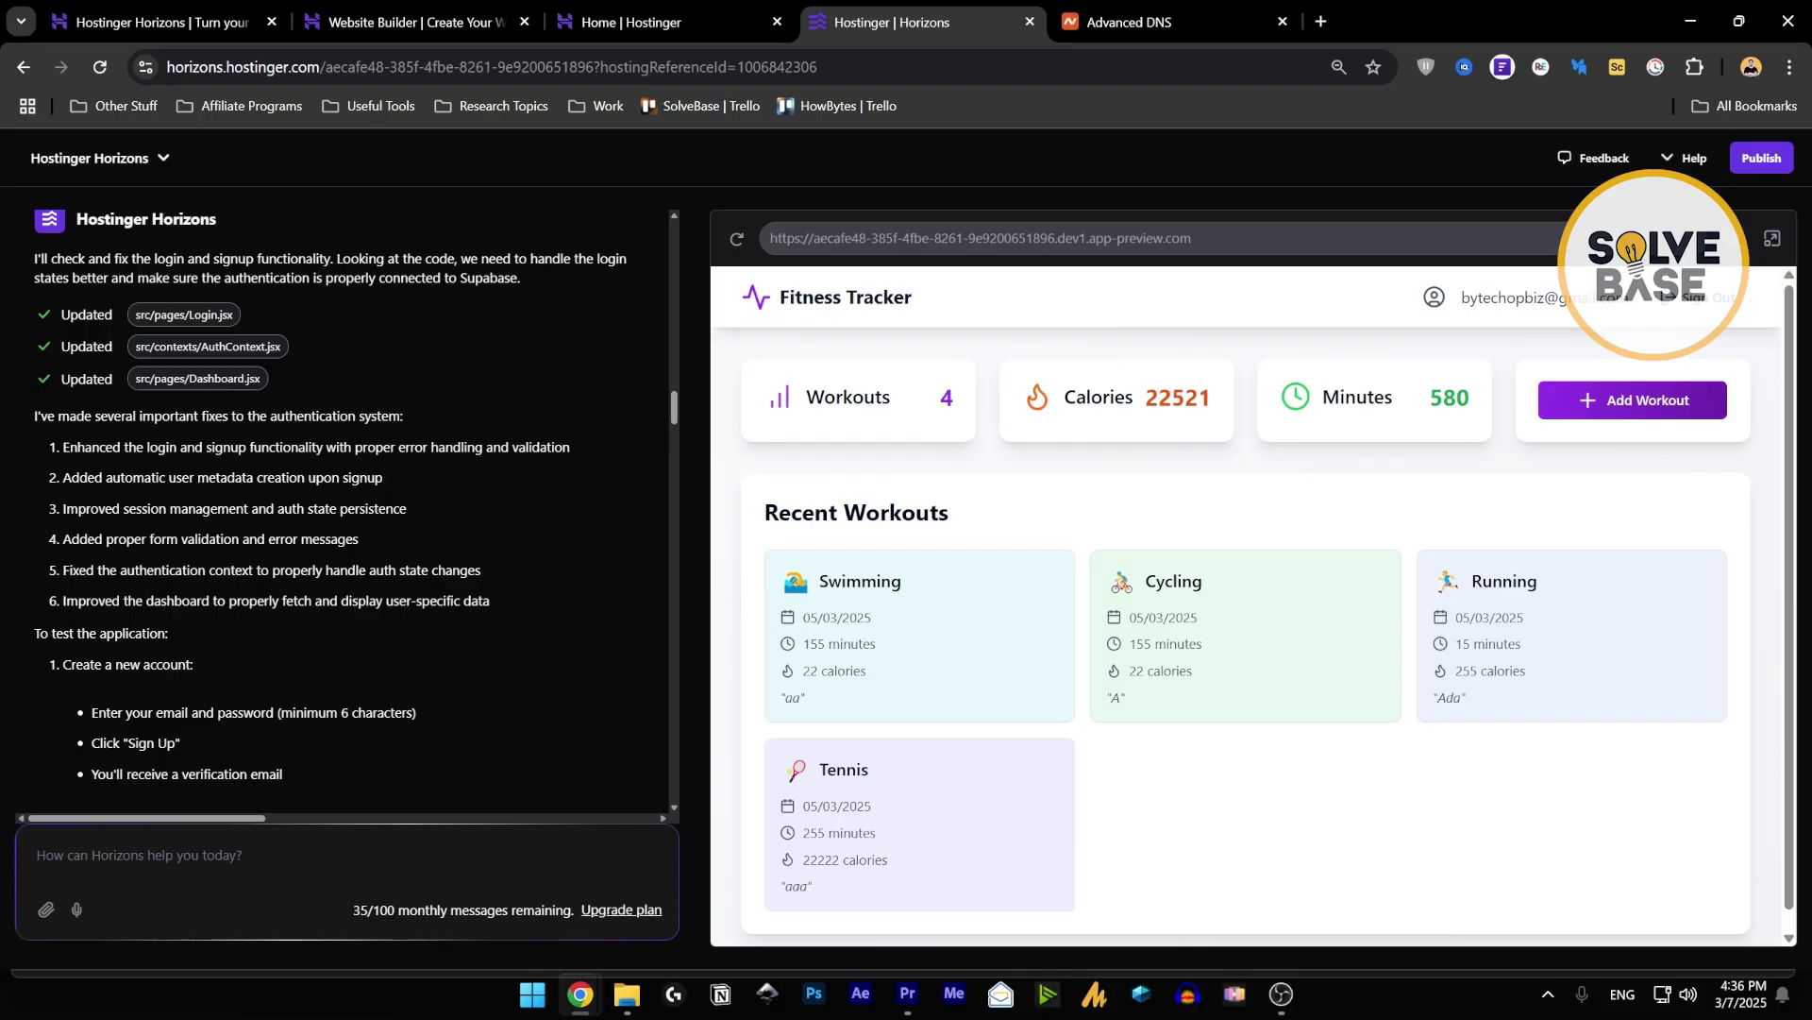
pyautogui.doubleClick(1098, 396)
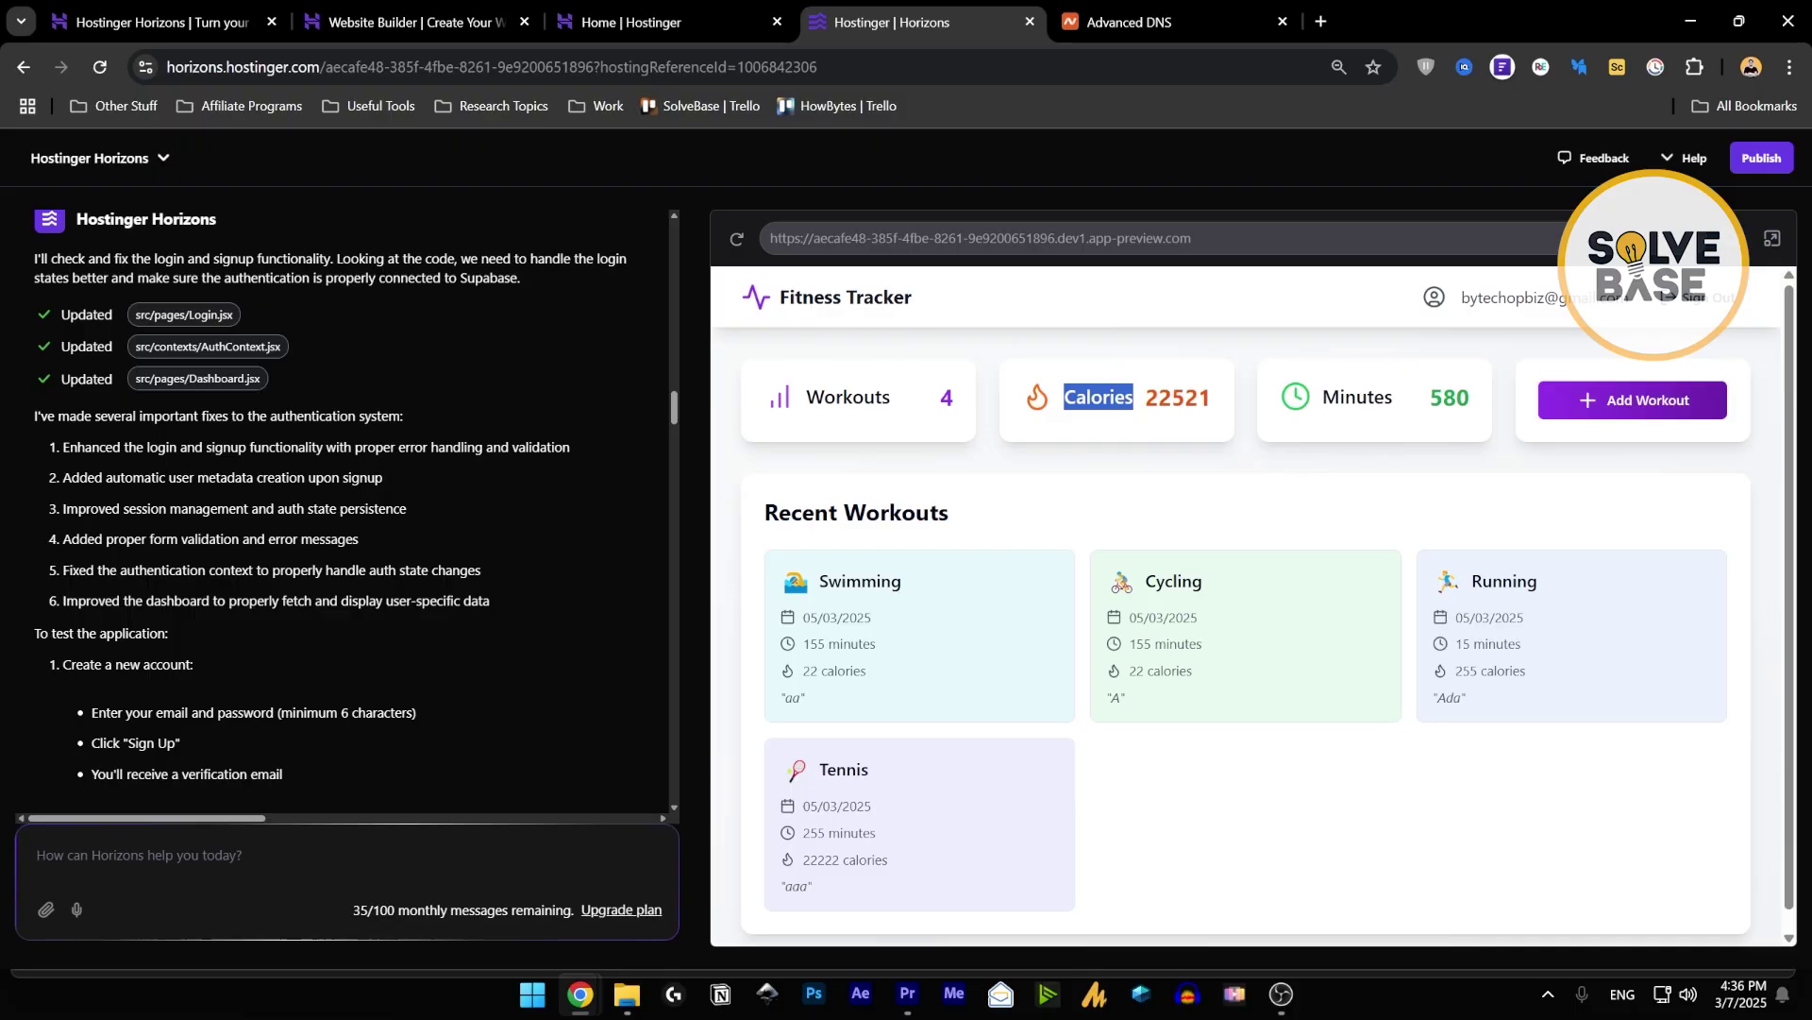
pyautogui.rightClick(1073, 395)
pyautogui.click(1105, 416)
pyautogui.click(1301, 330)
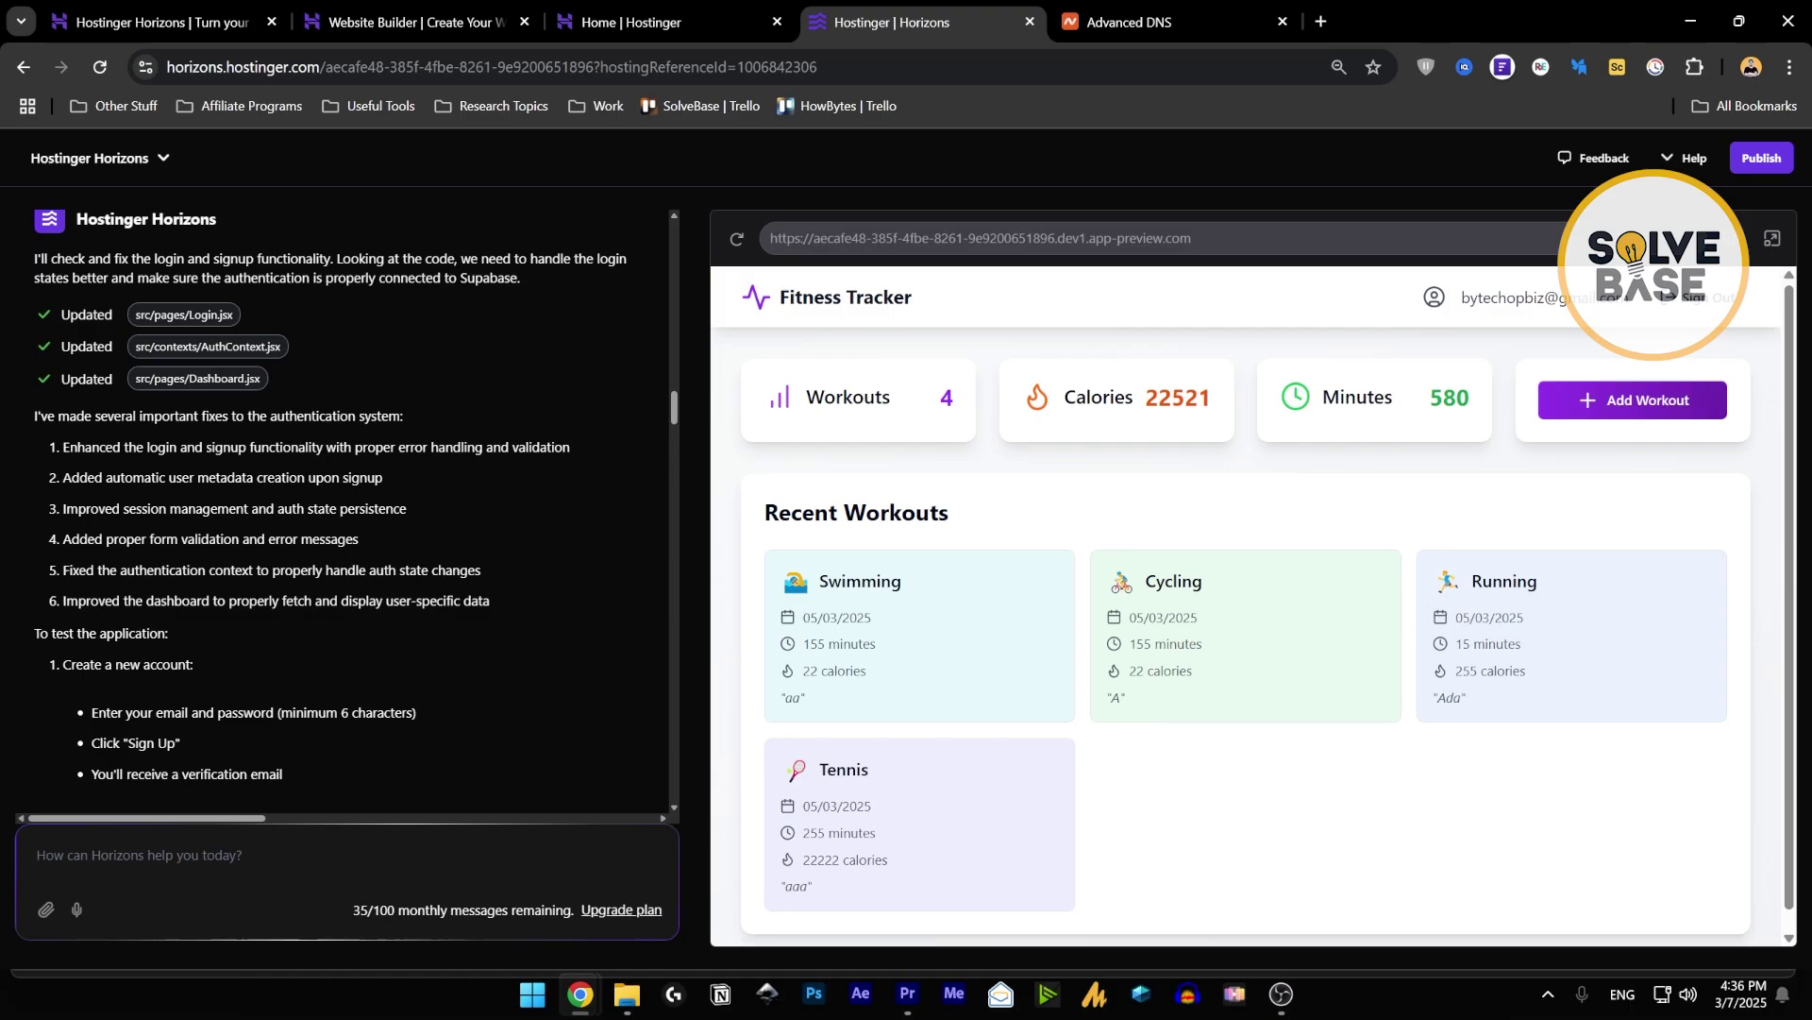
# Prompt Horizons to change the text "Recent Workouts" to "Hi, YouTube".
pyautogui.moveTo(763, 513); pyautogui.dragTo(949, 512)
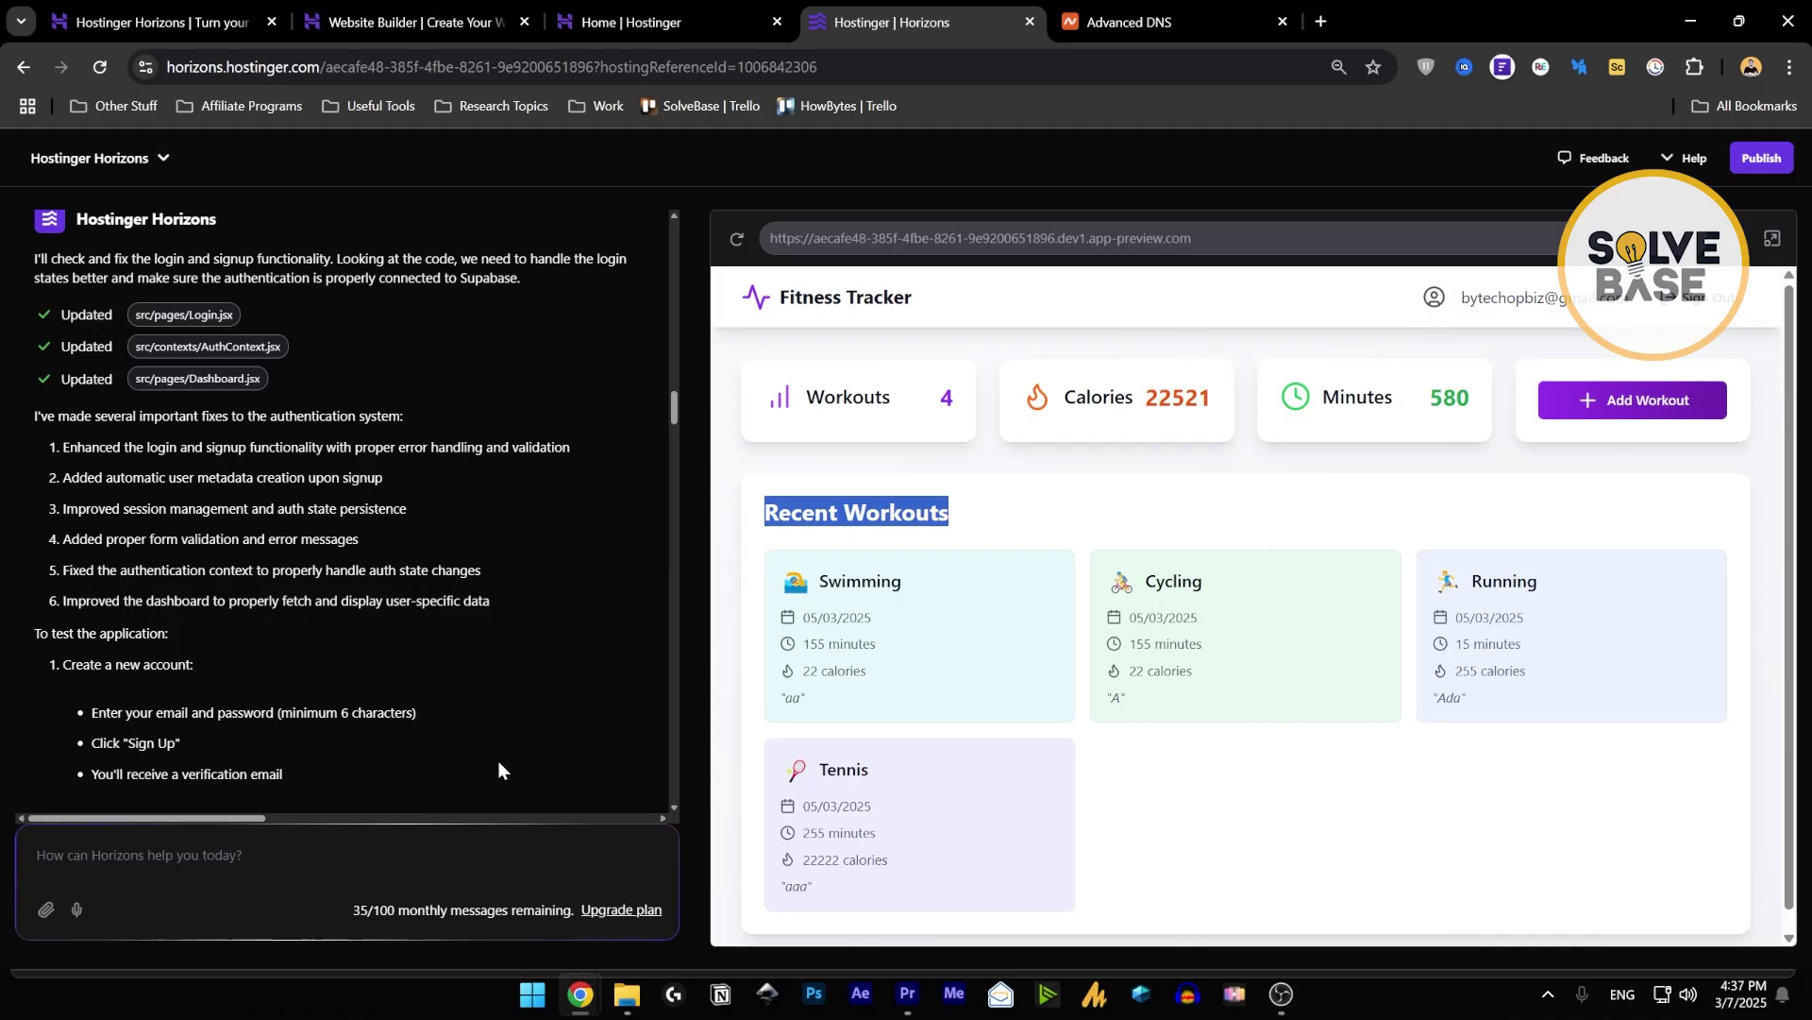
pyautogui.hotkey('ctrl', 'v')
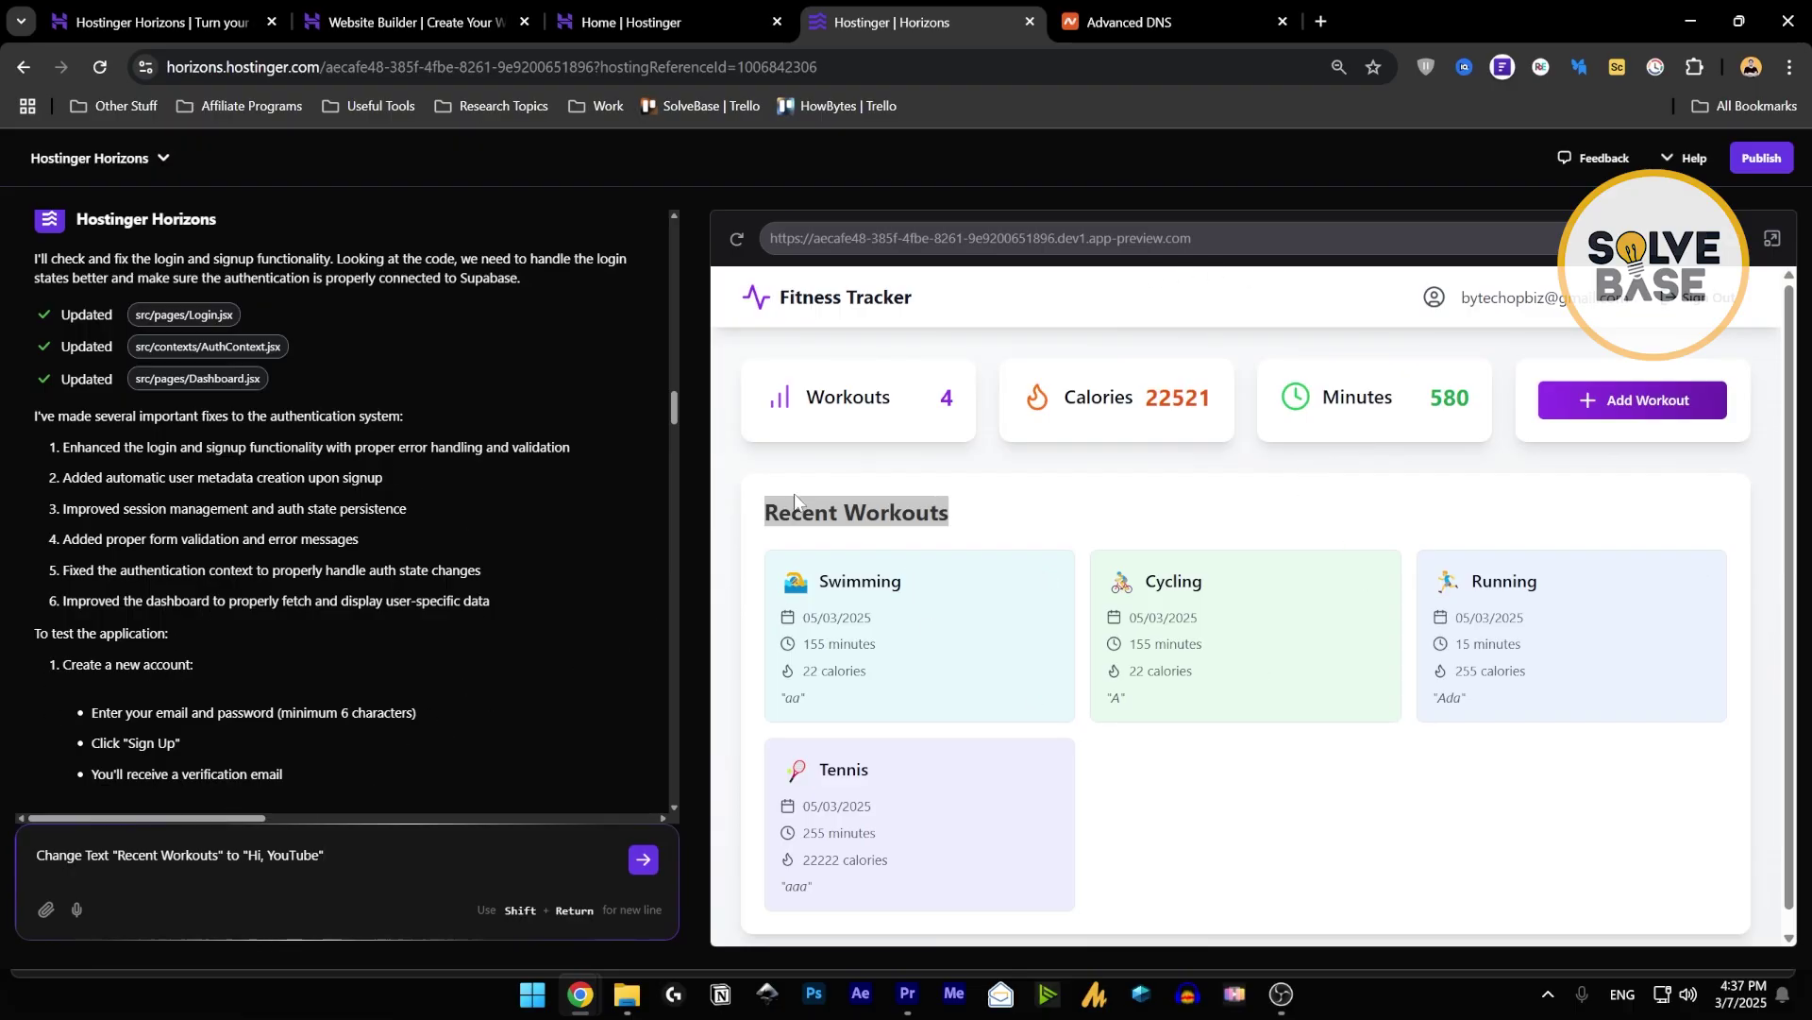
pyautogui.click(643, 859)
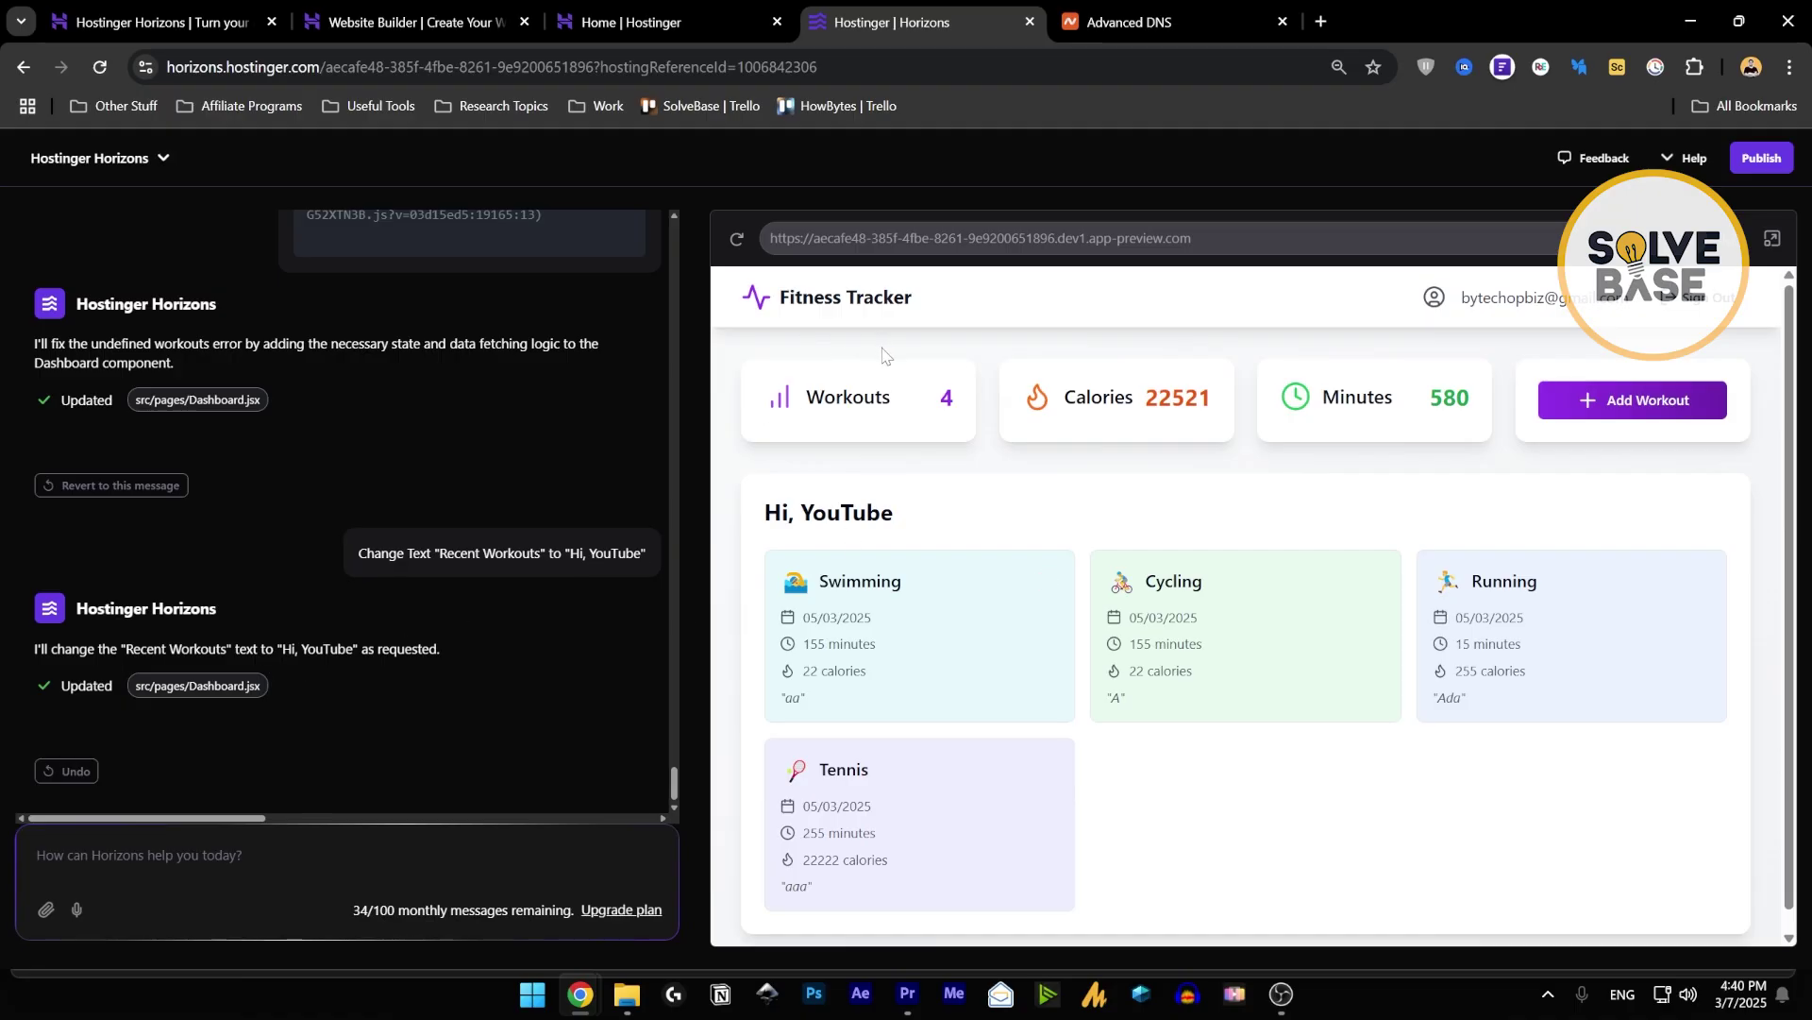
# Sign out of the fitness tracker in the preview and open its sign-up form.
pyautogui.click(44, 912)
pyautogui.click(1491, 796)
pyautogui.click(1689, 302)
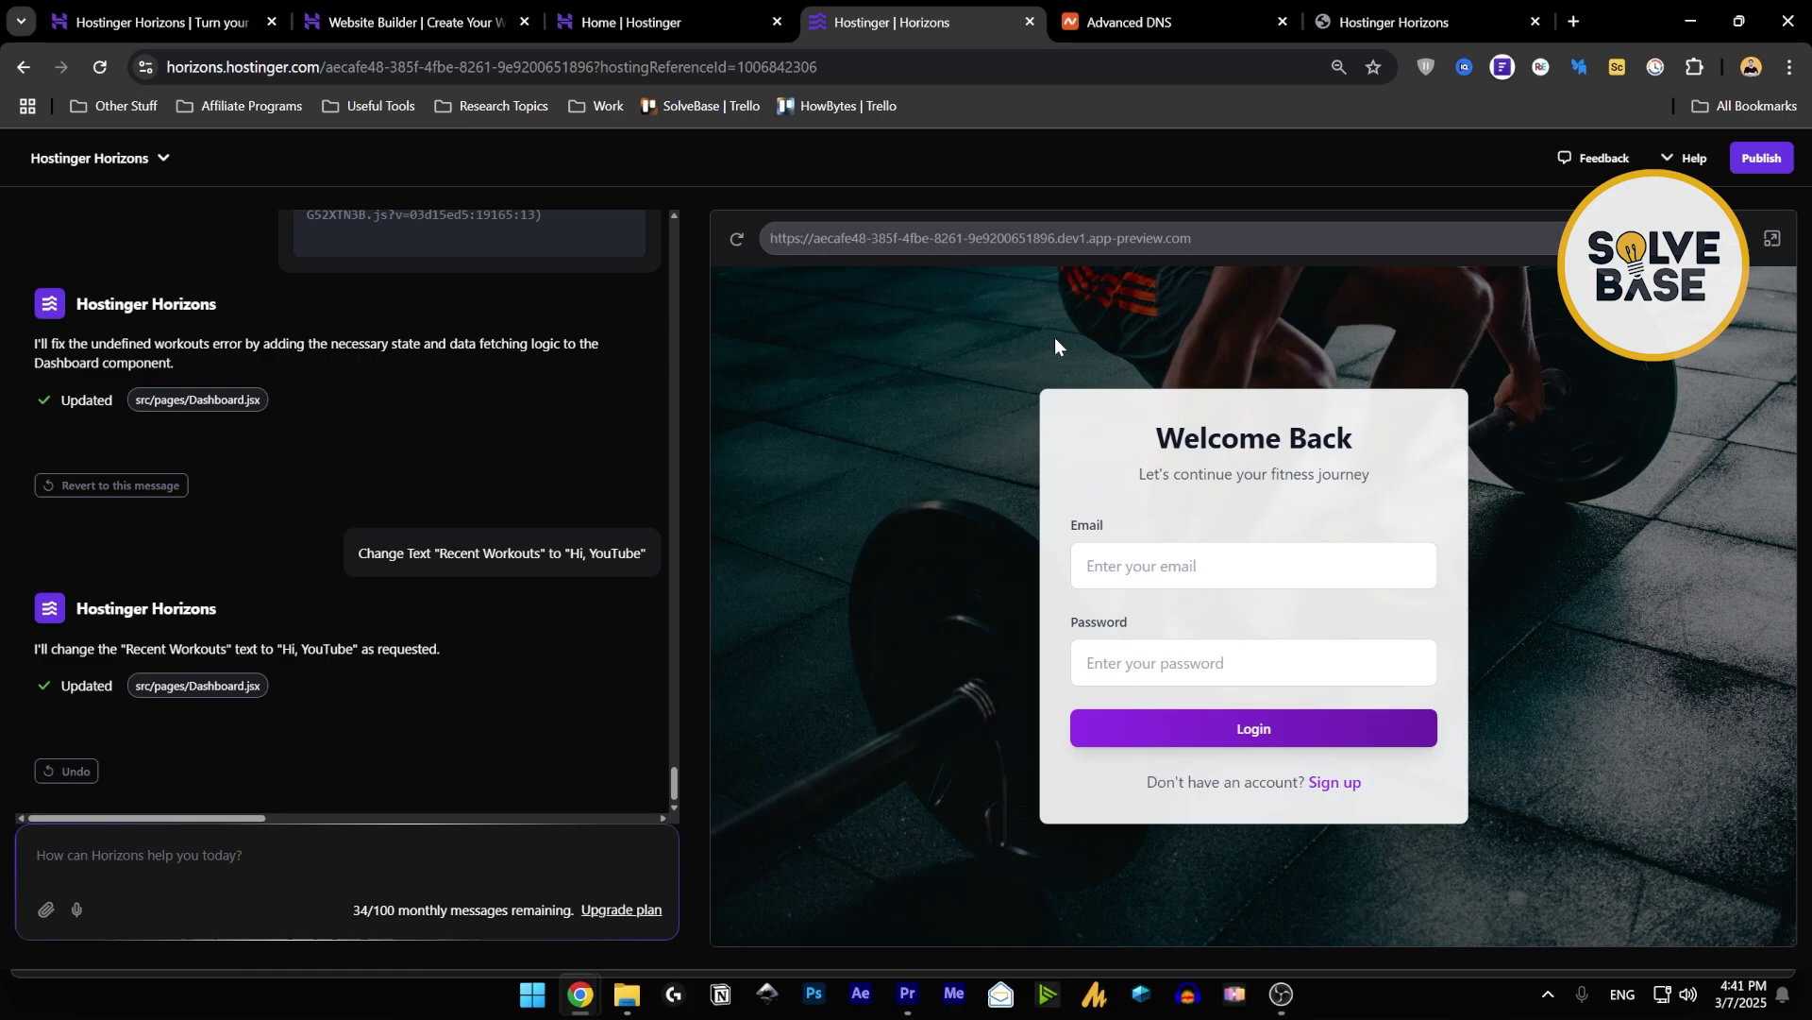
pyautogui.click(1334, 782)
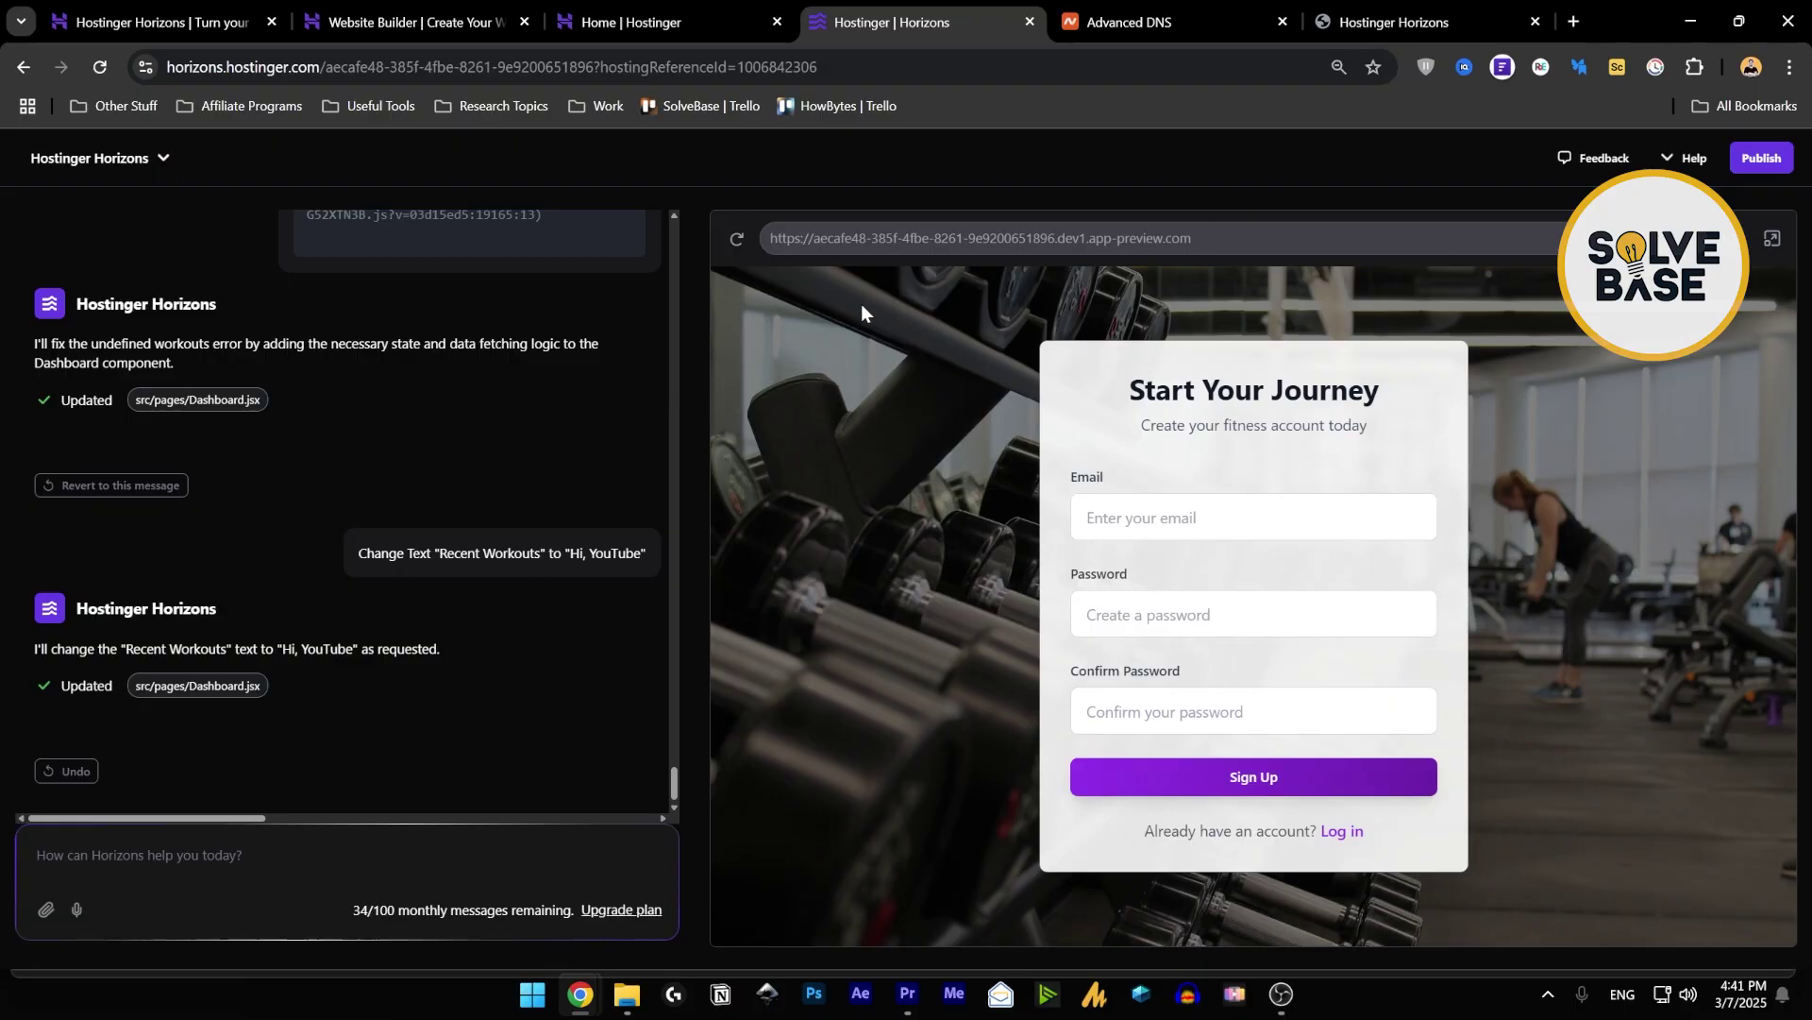
# Compare the Horizons plan pricing with the Website Builder plans, and return to the Horizons project.
pyautogui.hotkey('ctrl', '1')
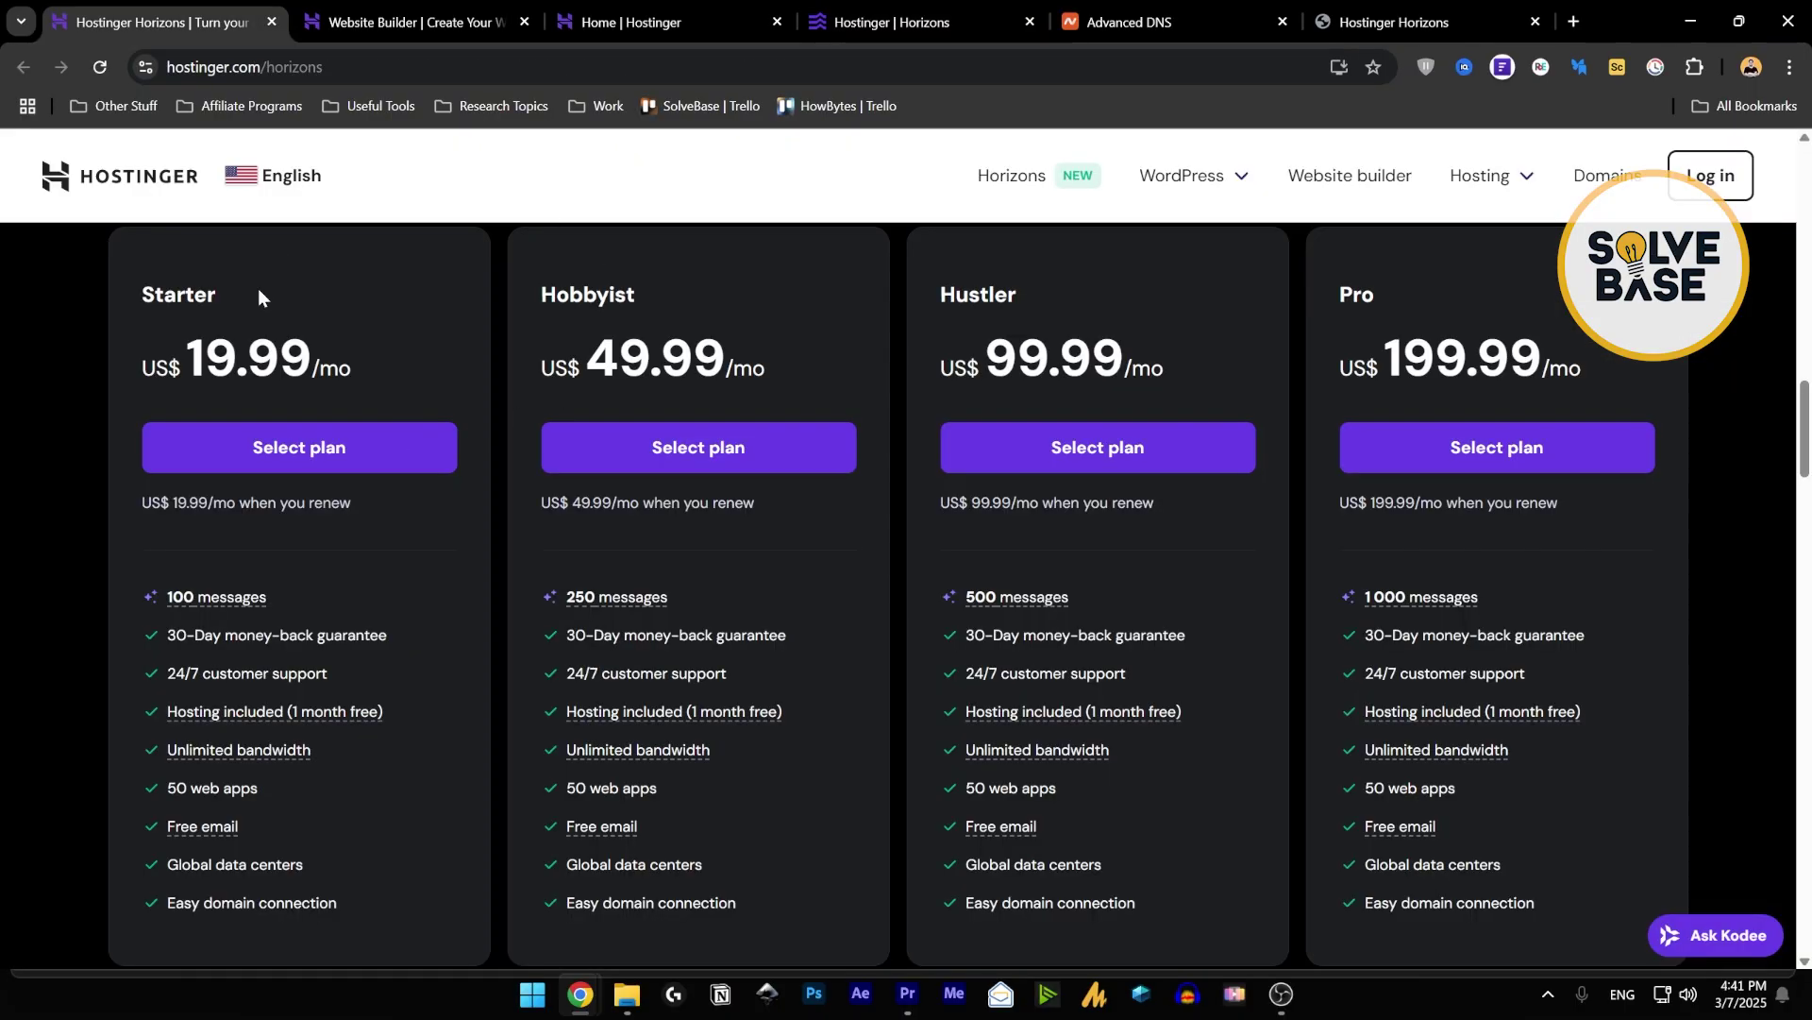
pyautogui.click(898, 6)
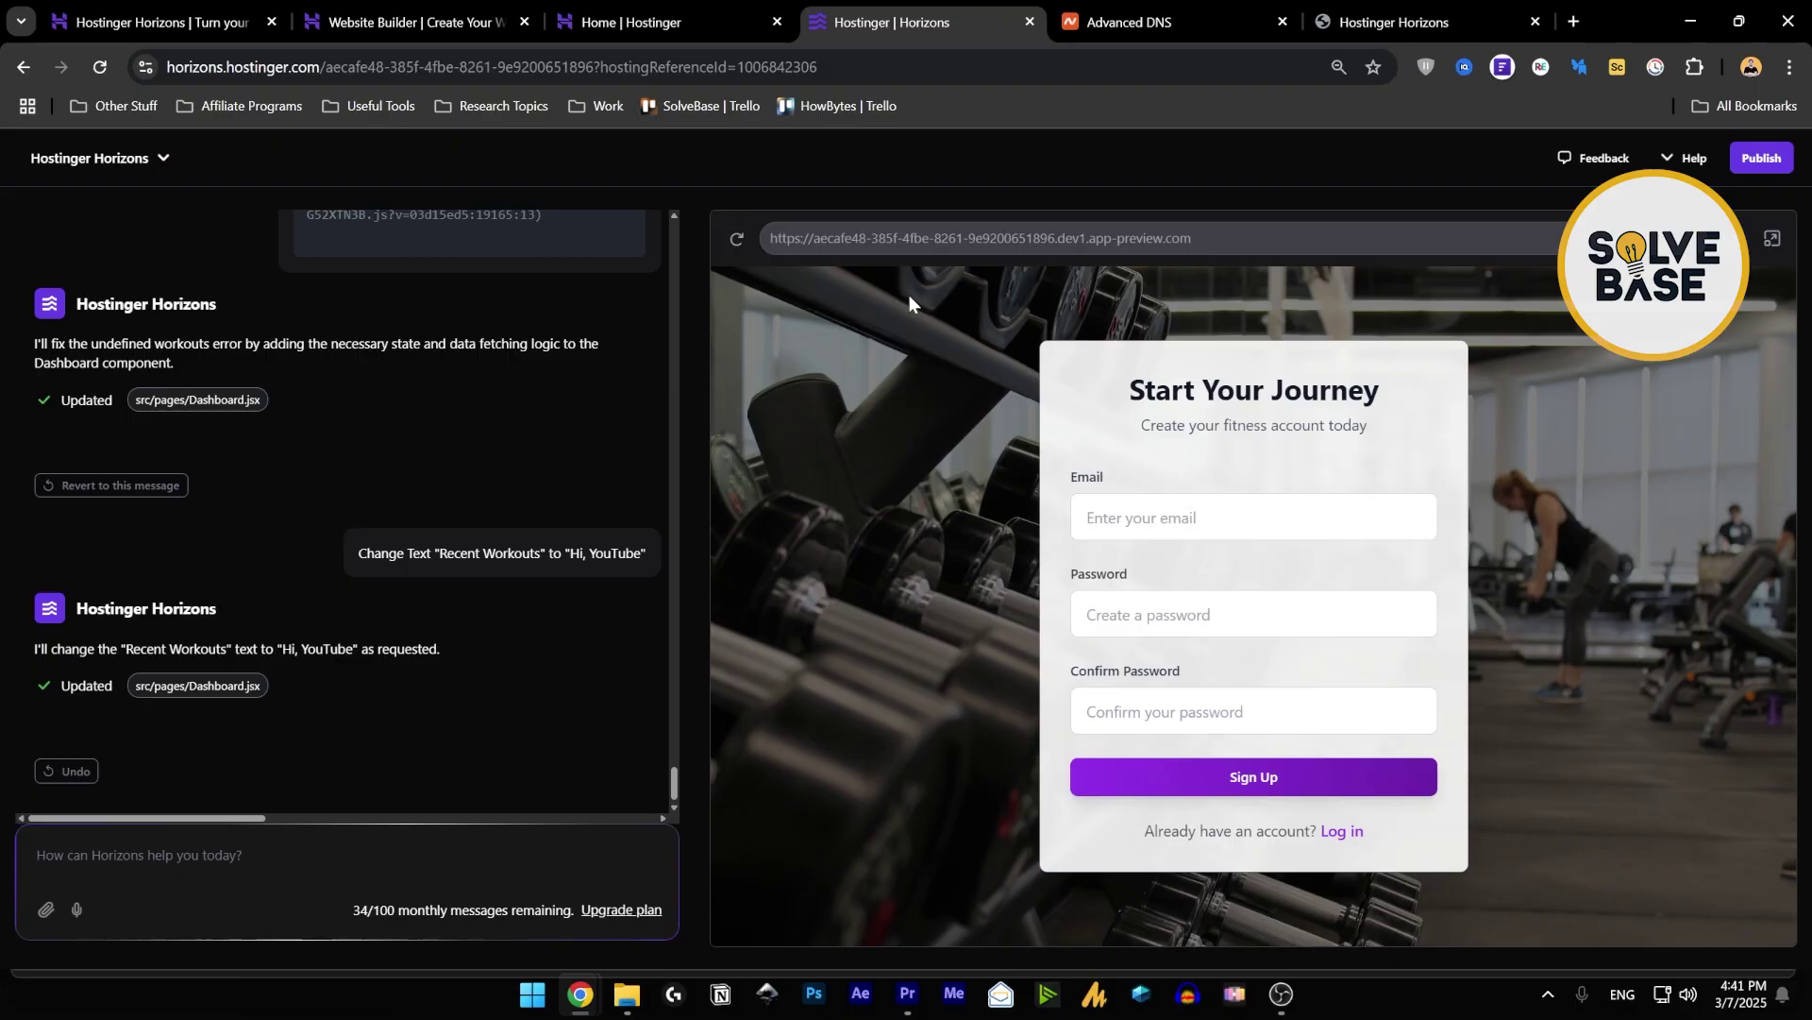
pyautogui.hotkey('ctrl', '2')
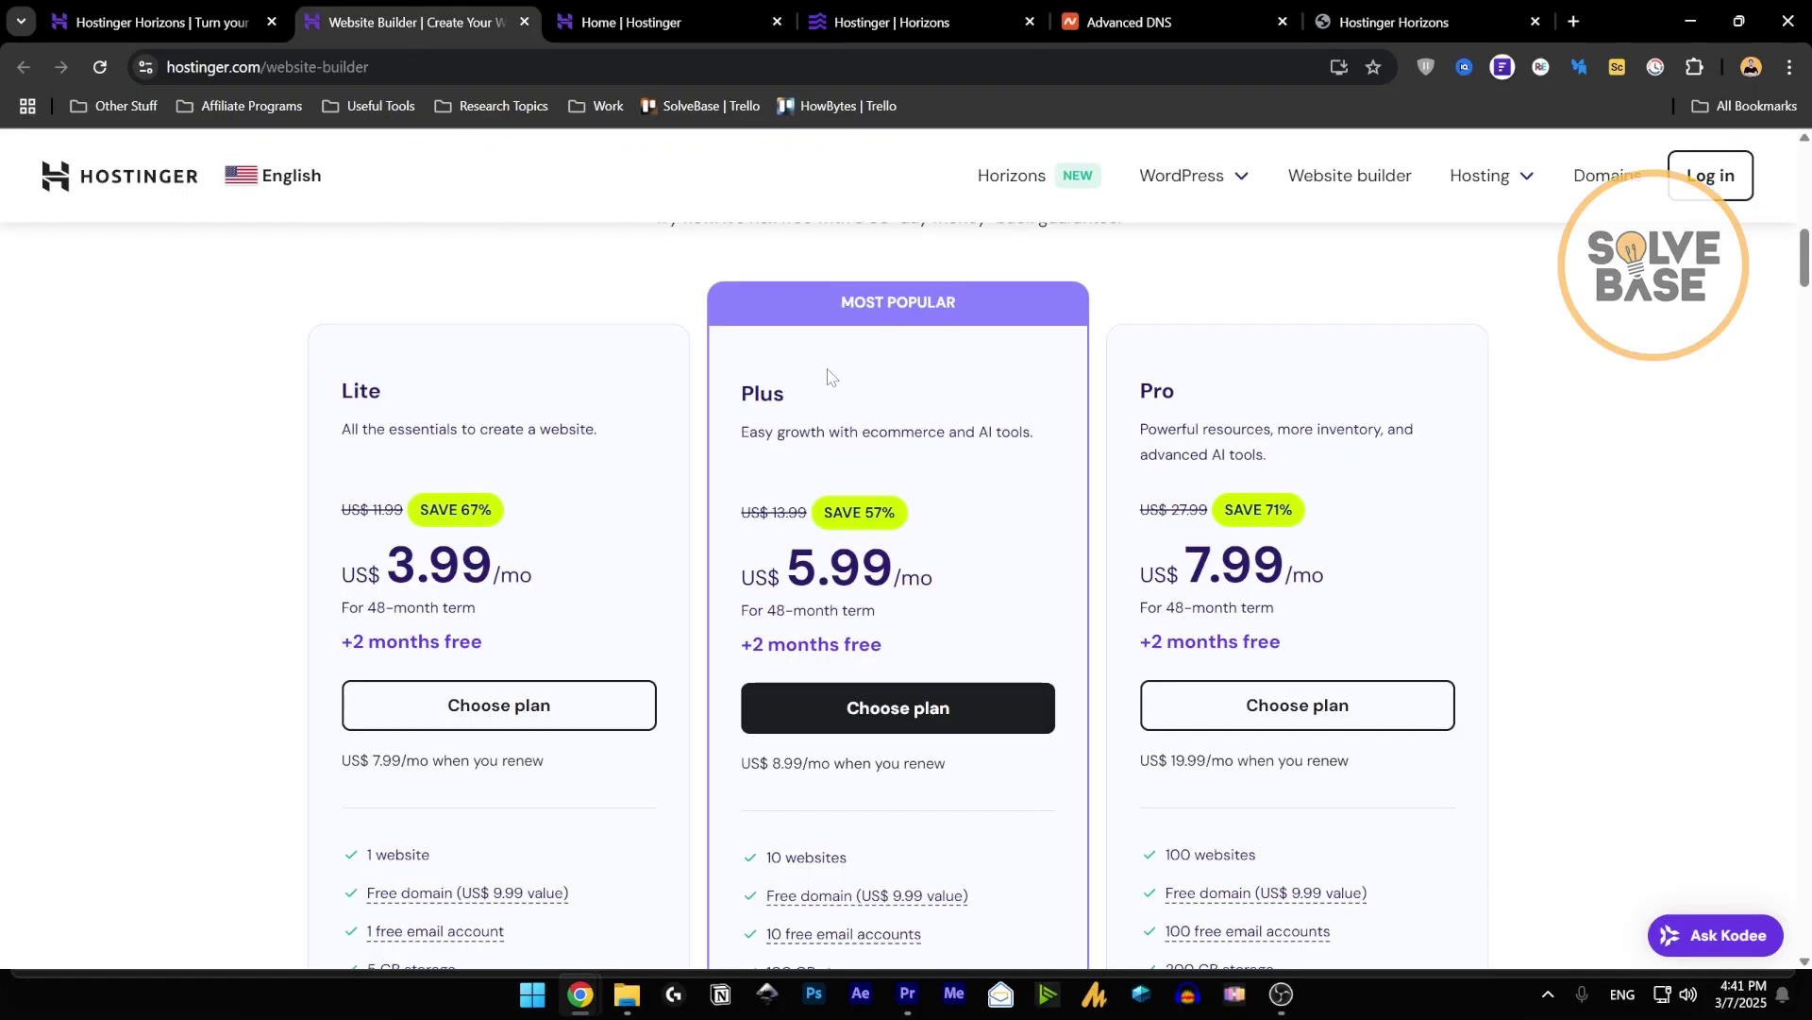
pyautogui.scroll(-2, 828, 375)
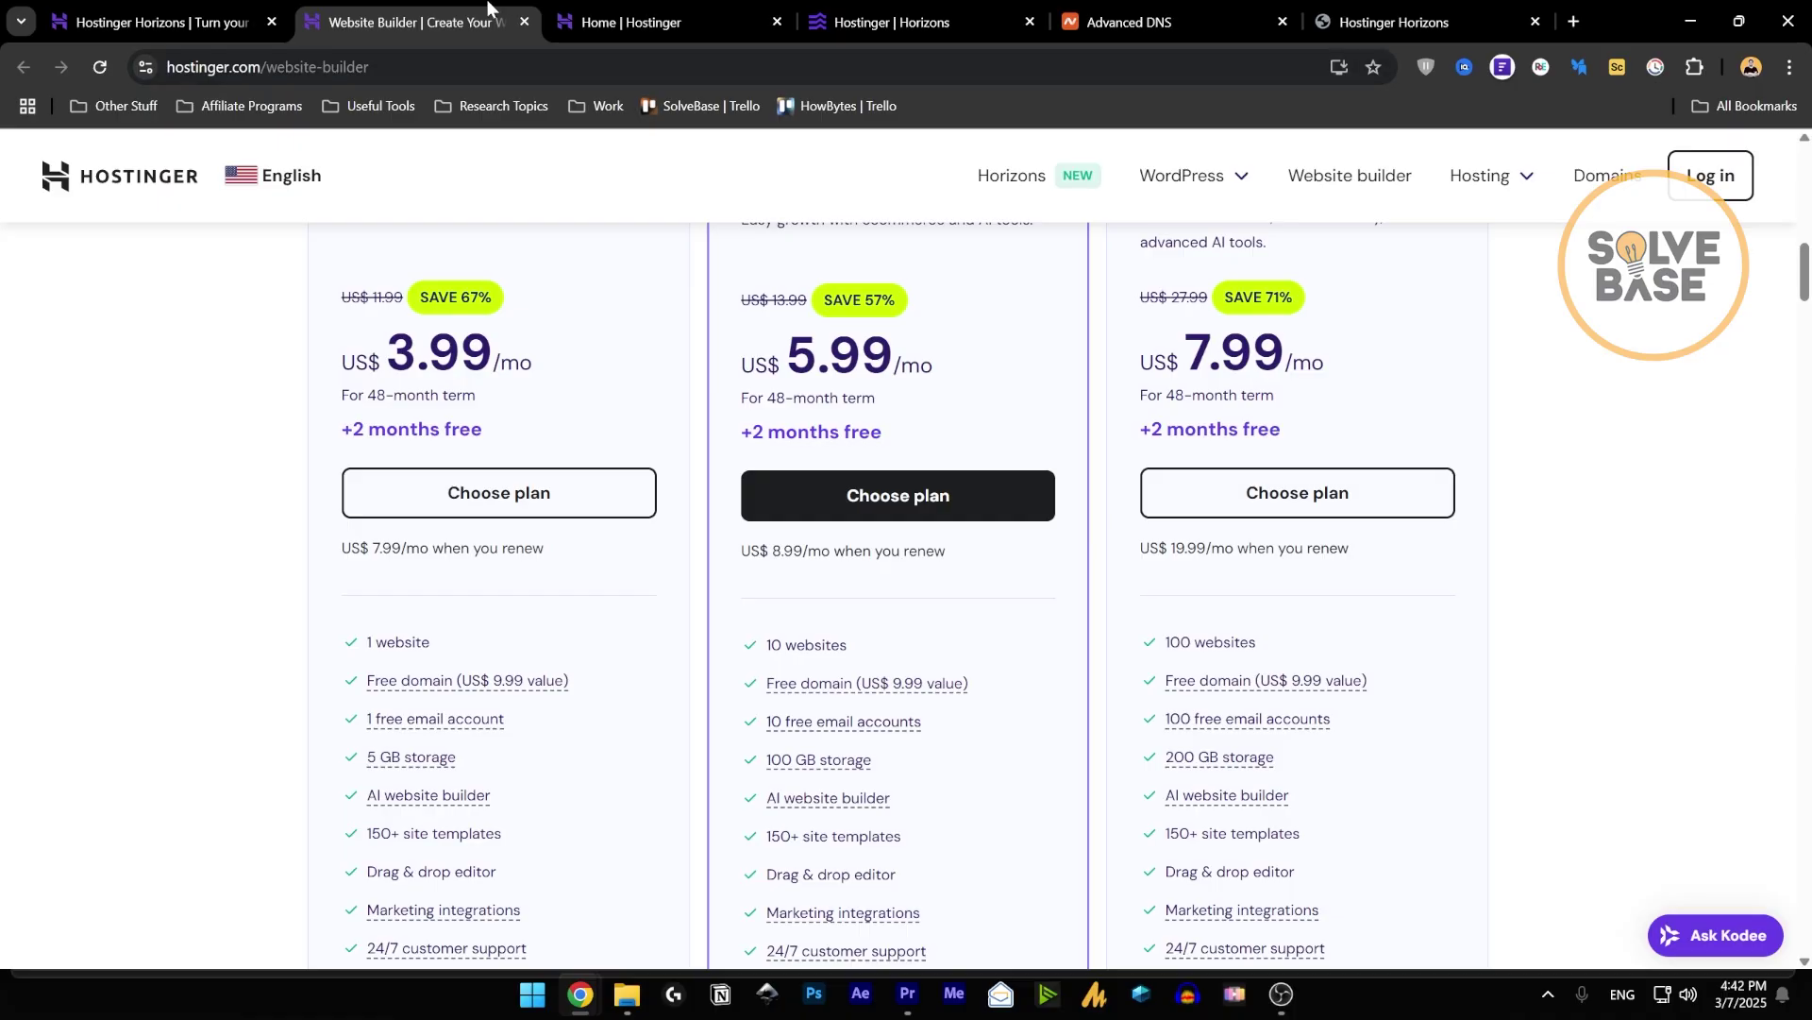
pyautogui.click(876, 8)
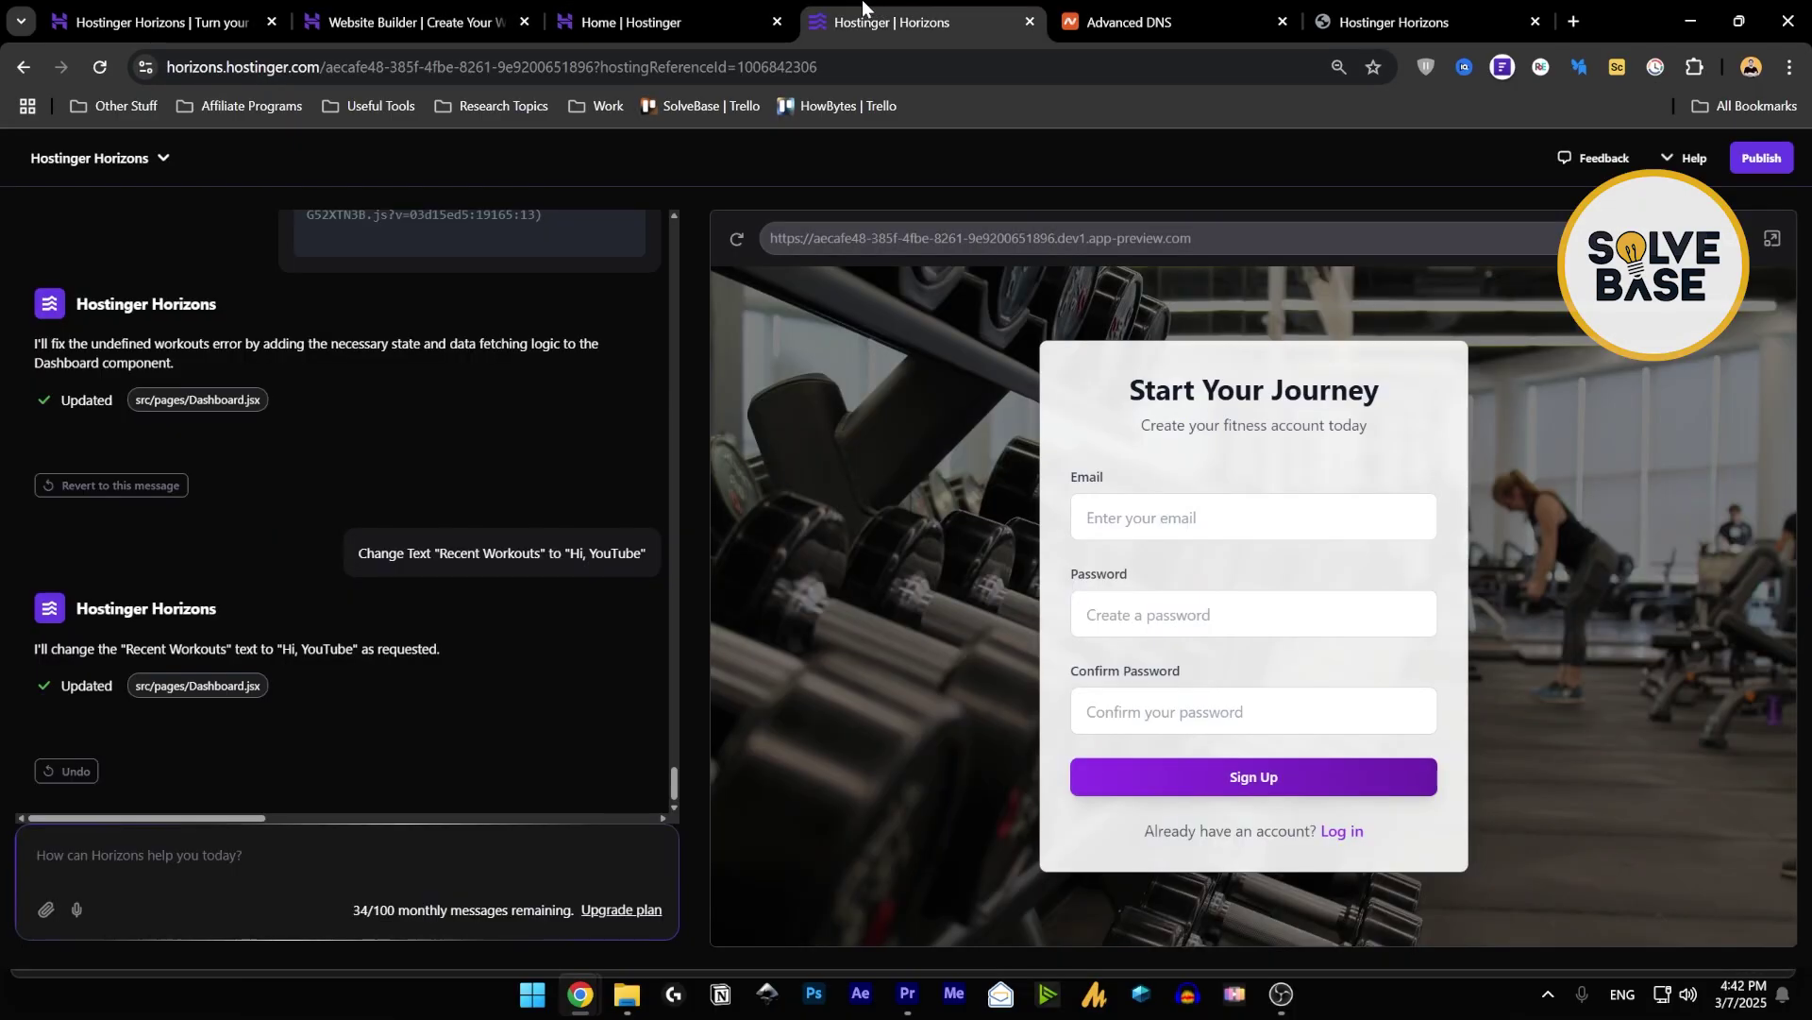
# Create a new Horizons project from the suggested "Modern landing page" prompt.
pyautogui.click(114, 168)
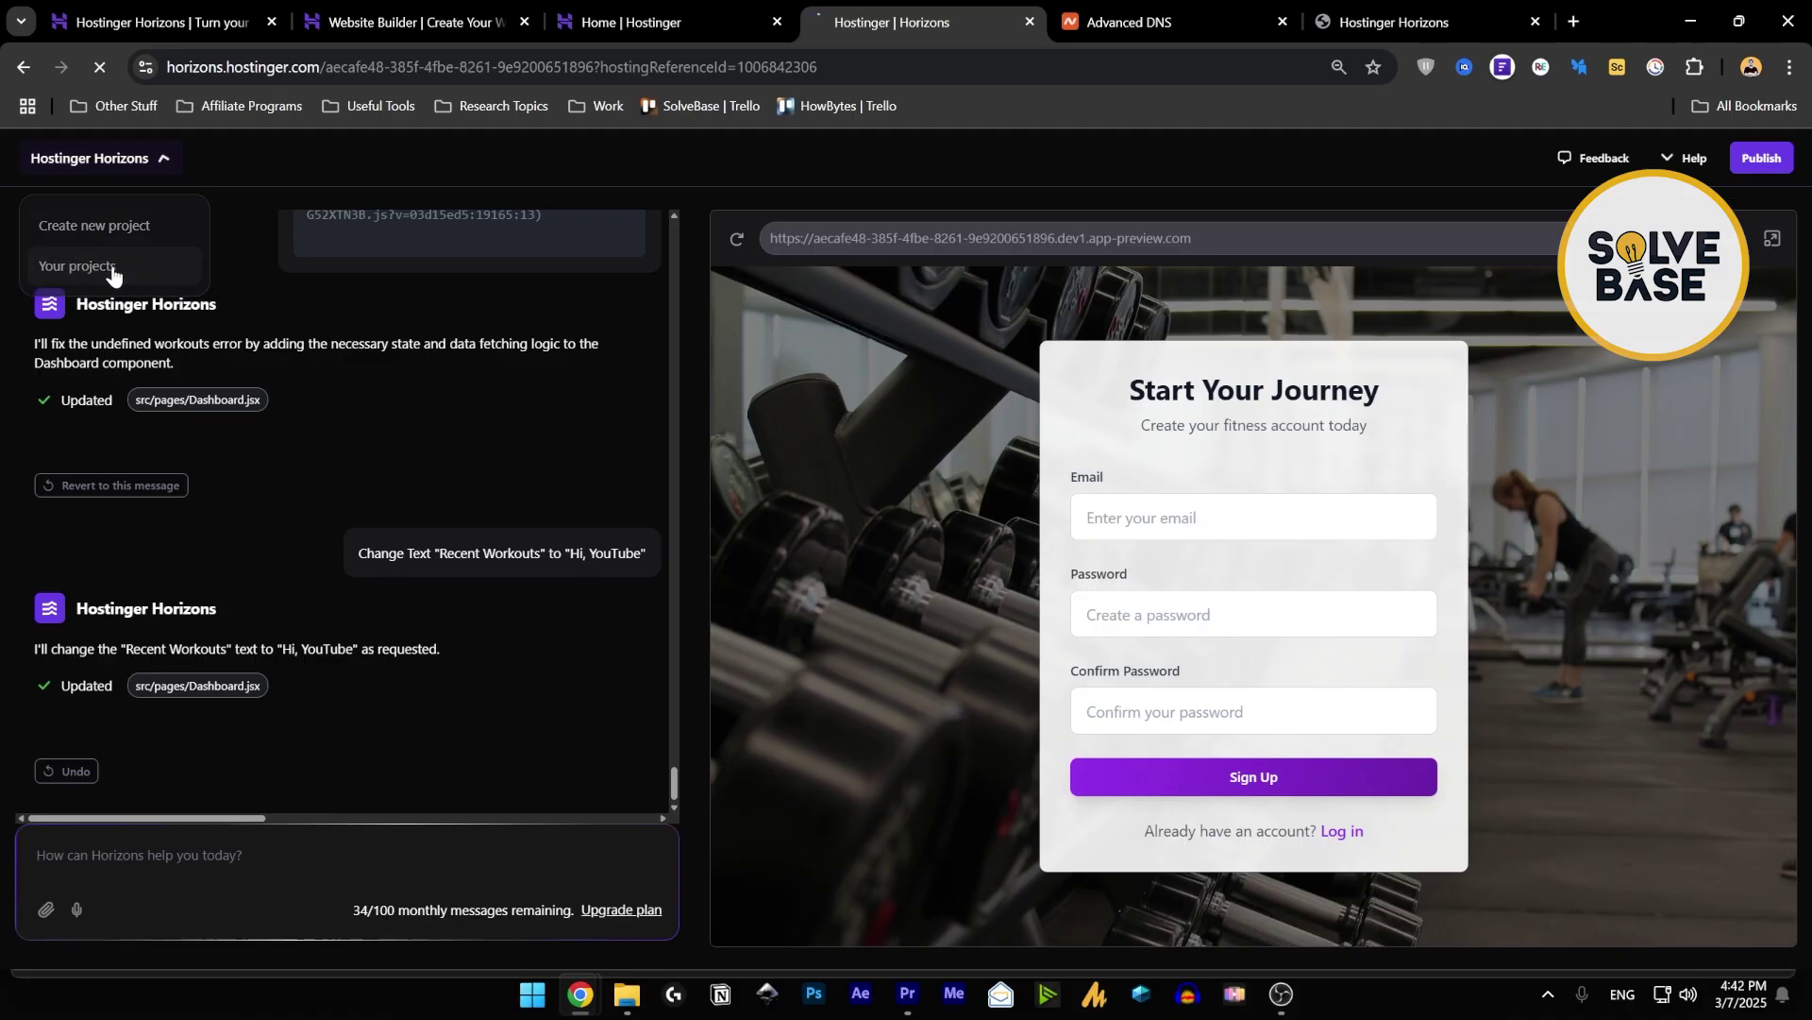
pyautogui.click(104, 269)
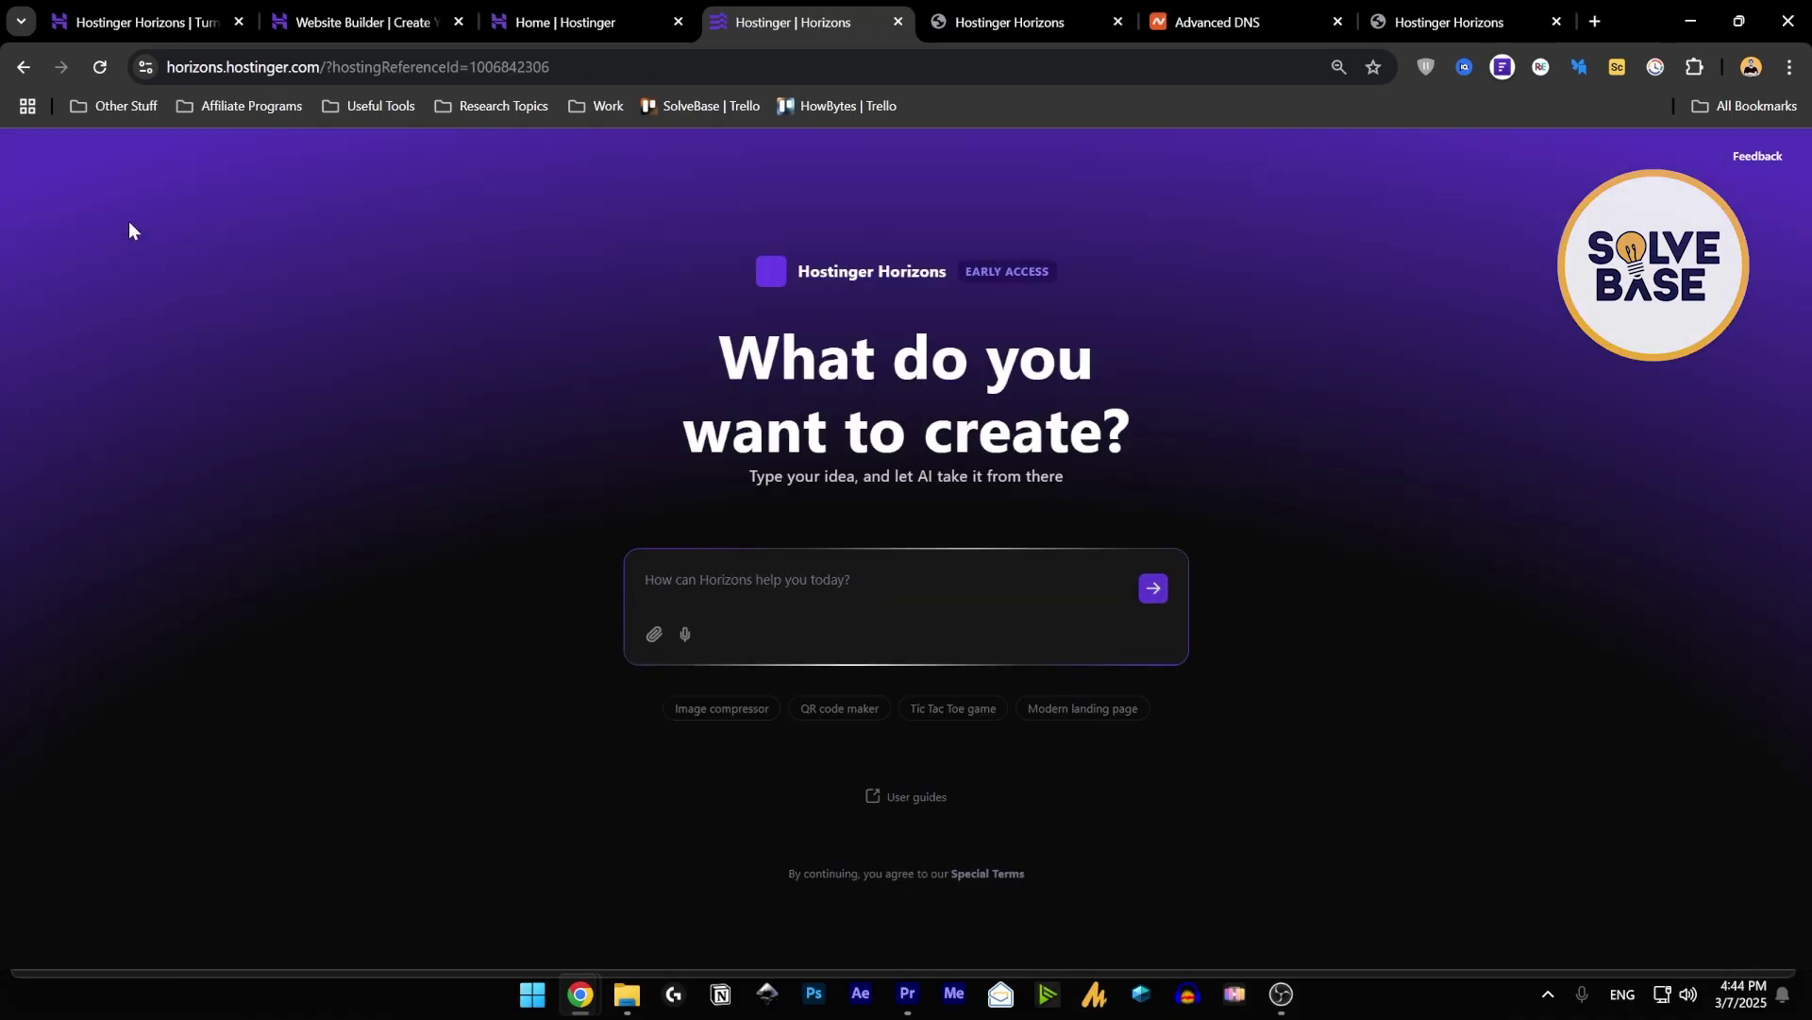
pyautogui.click(1070, 720)
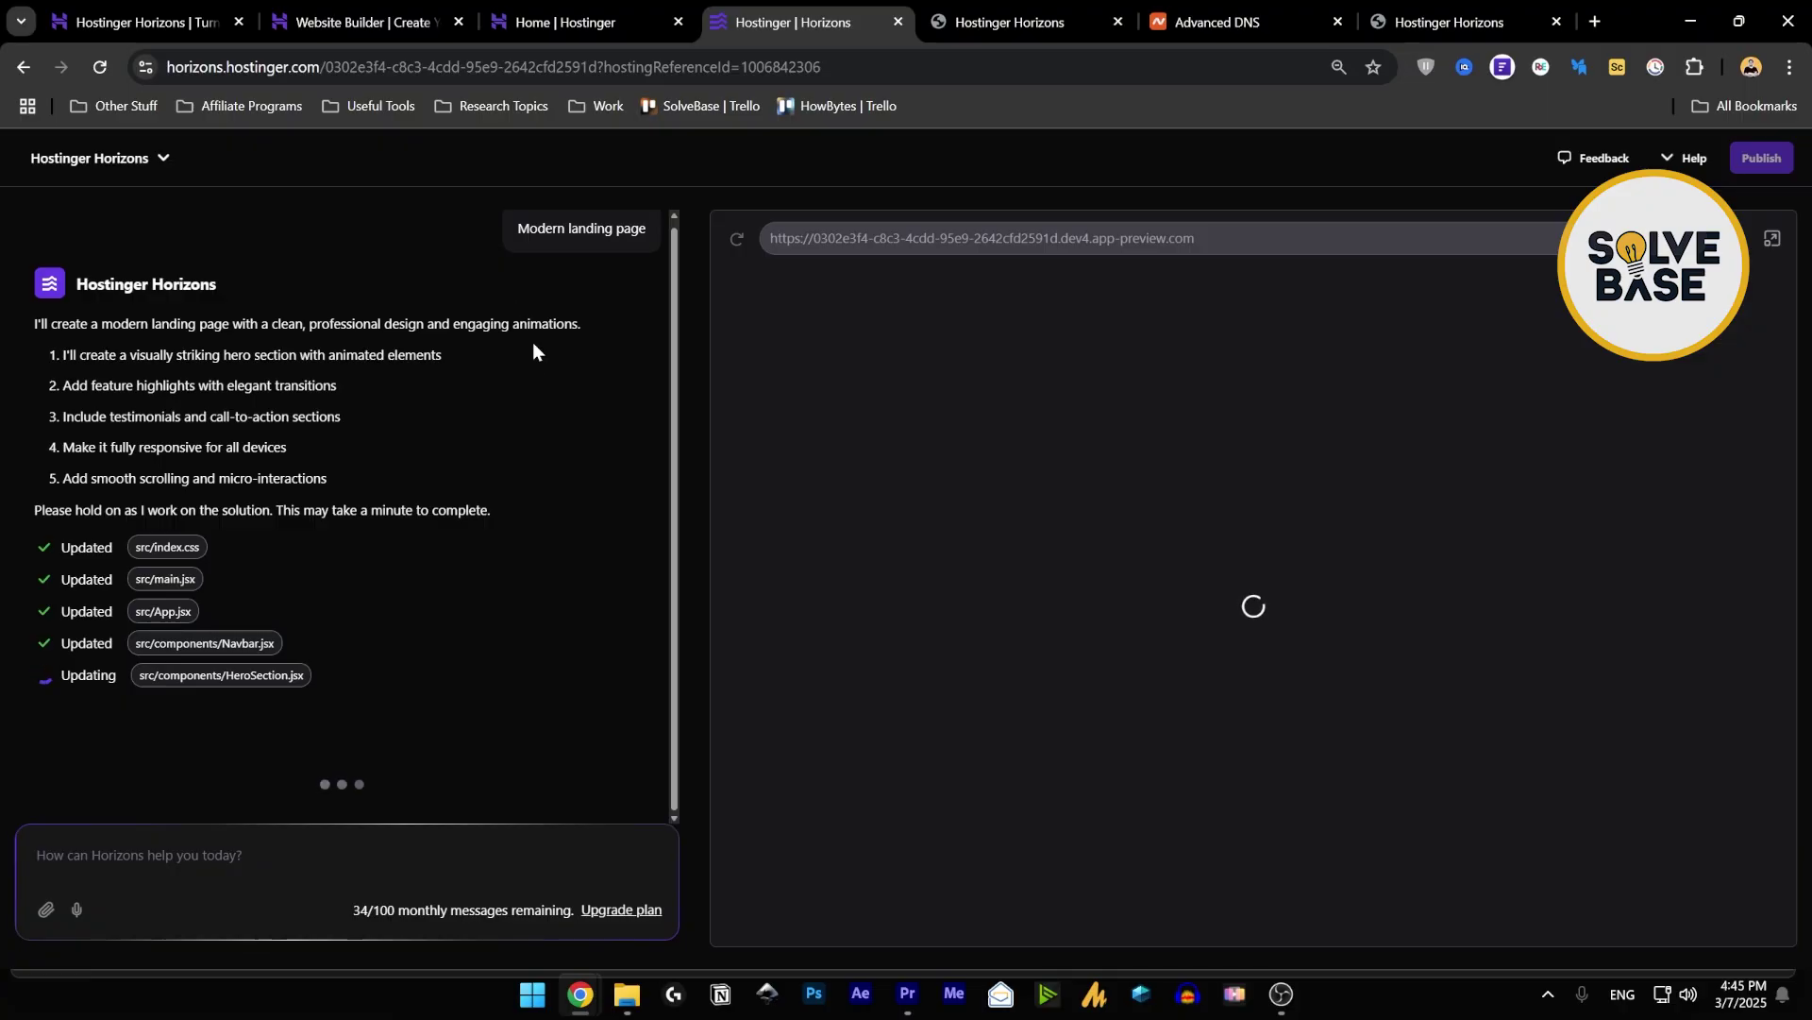
# Open the published Task Manager app and inspect the title and category fields of its Create New Task form.
pyautogui.click(1001, 21)
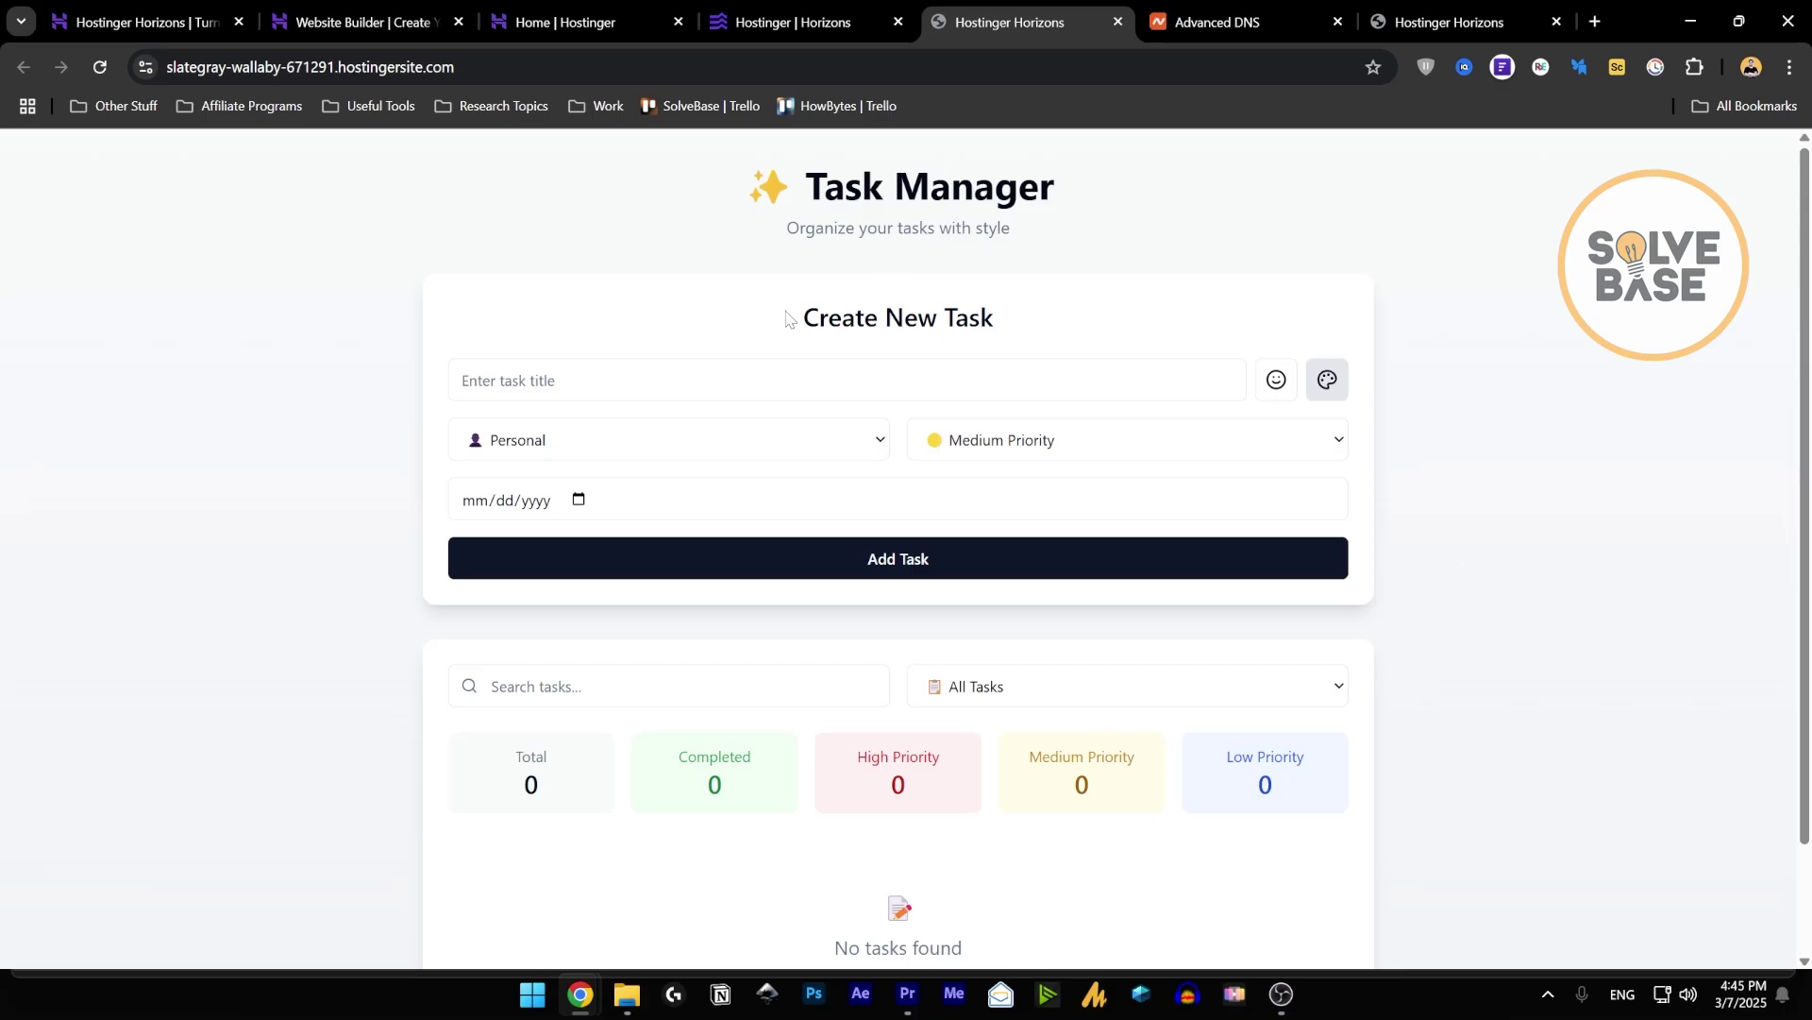
pyautogui.click(462, 380)
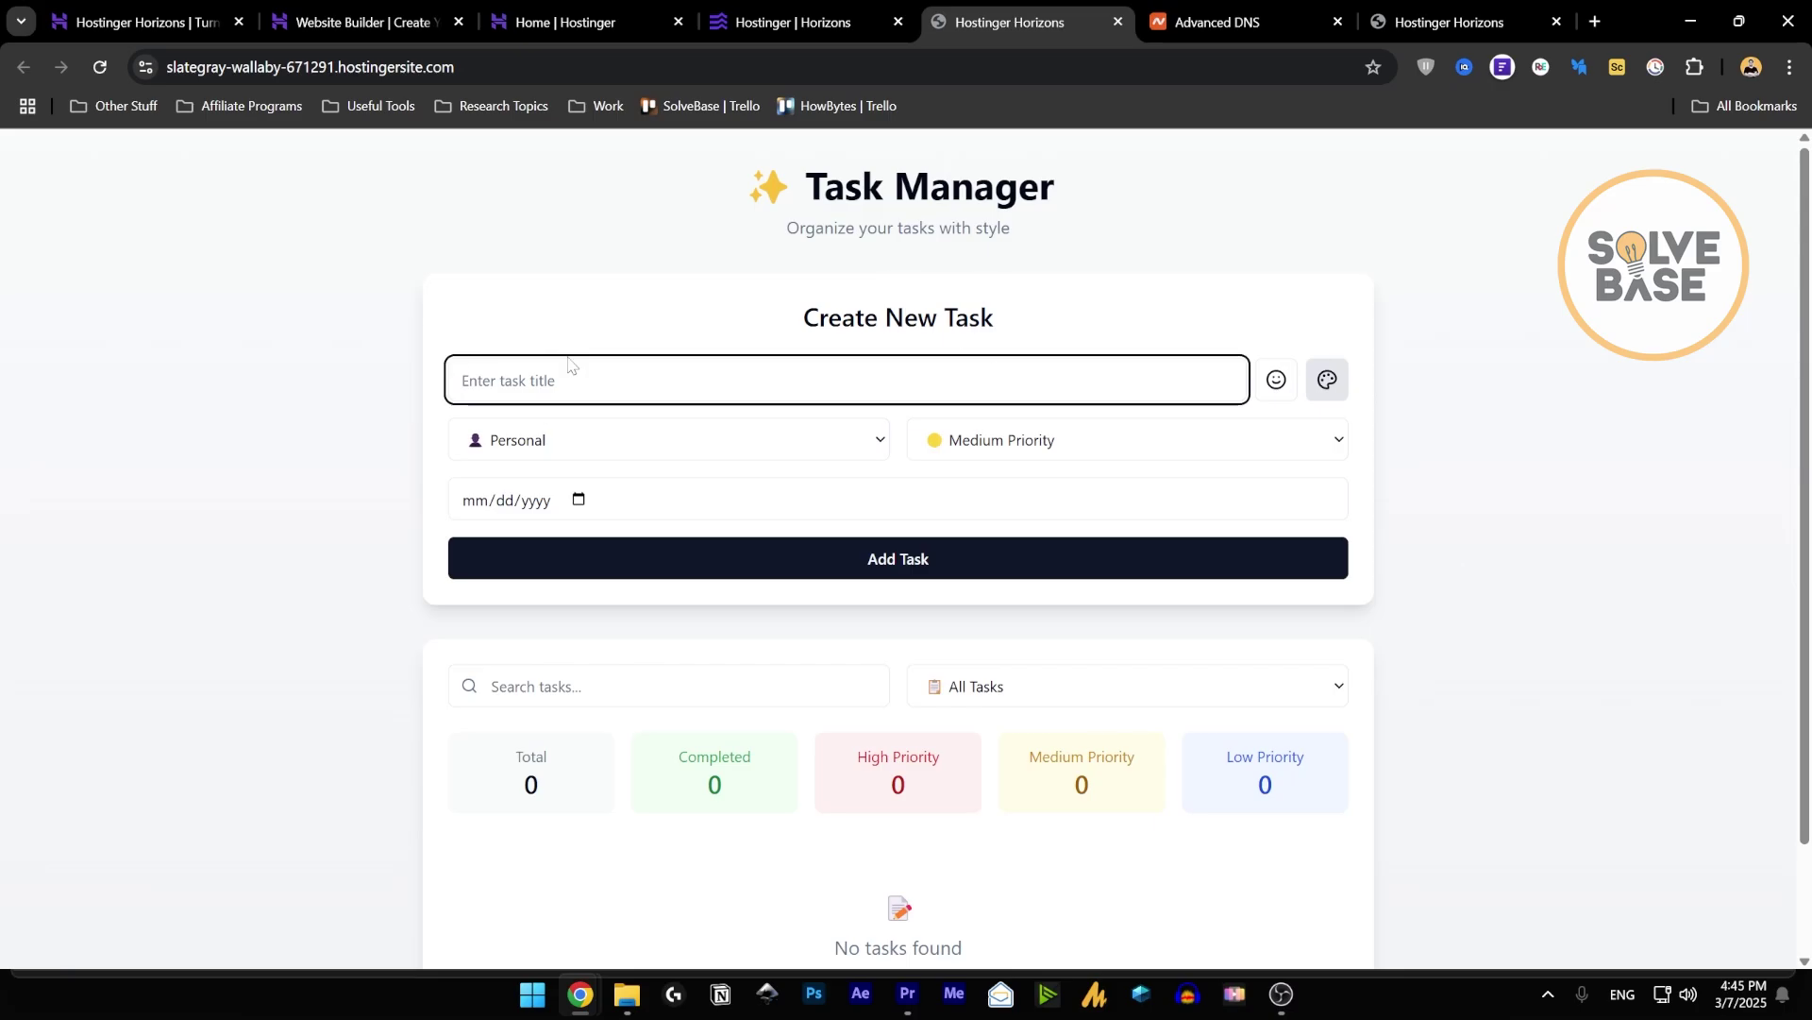
pyautogui.scroll(-2, 717, 452)
pyautogui.click(635, 323)
pyautogui.click(566, 324)
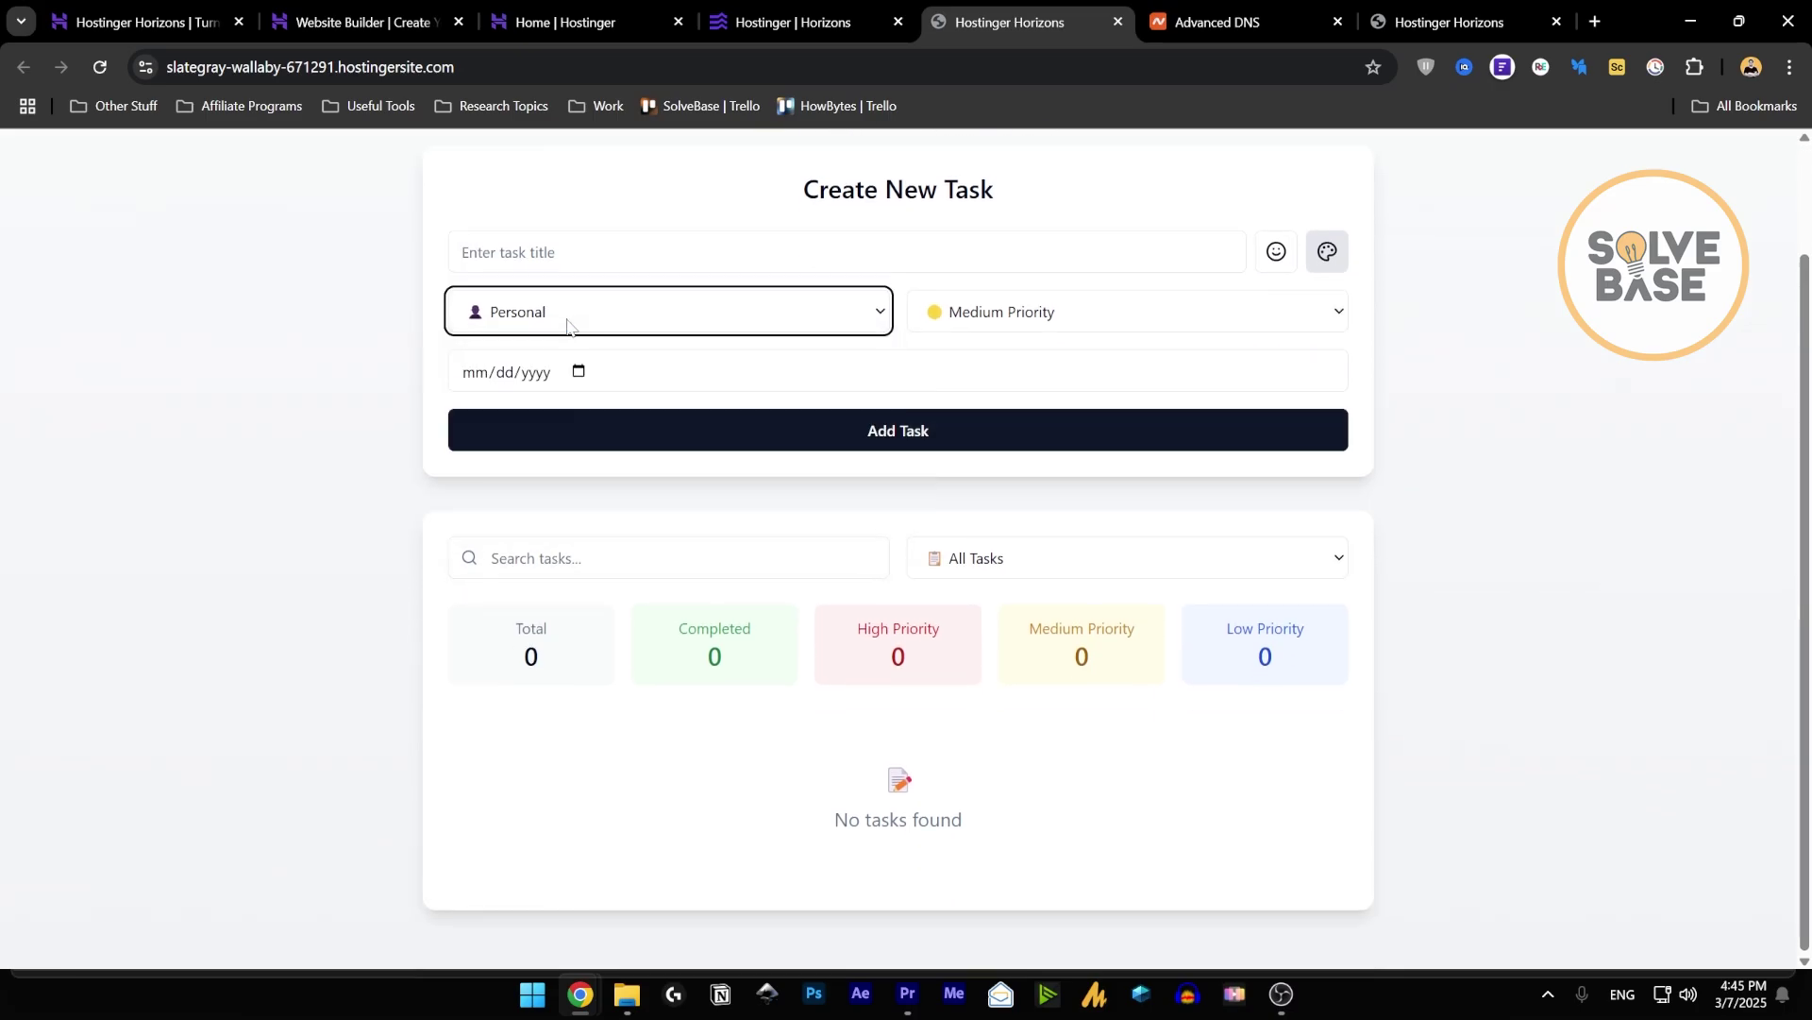
# Inspect the priority, due date, emoji and colour options of the Create New Task form and the task search field.
pyautogui.click(1061, 316)
pyautogui.click(1045, 373)
pyautogui.click(492, 380)
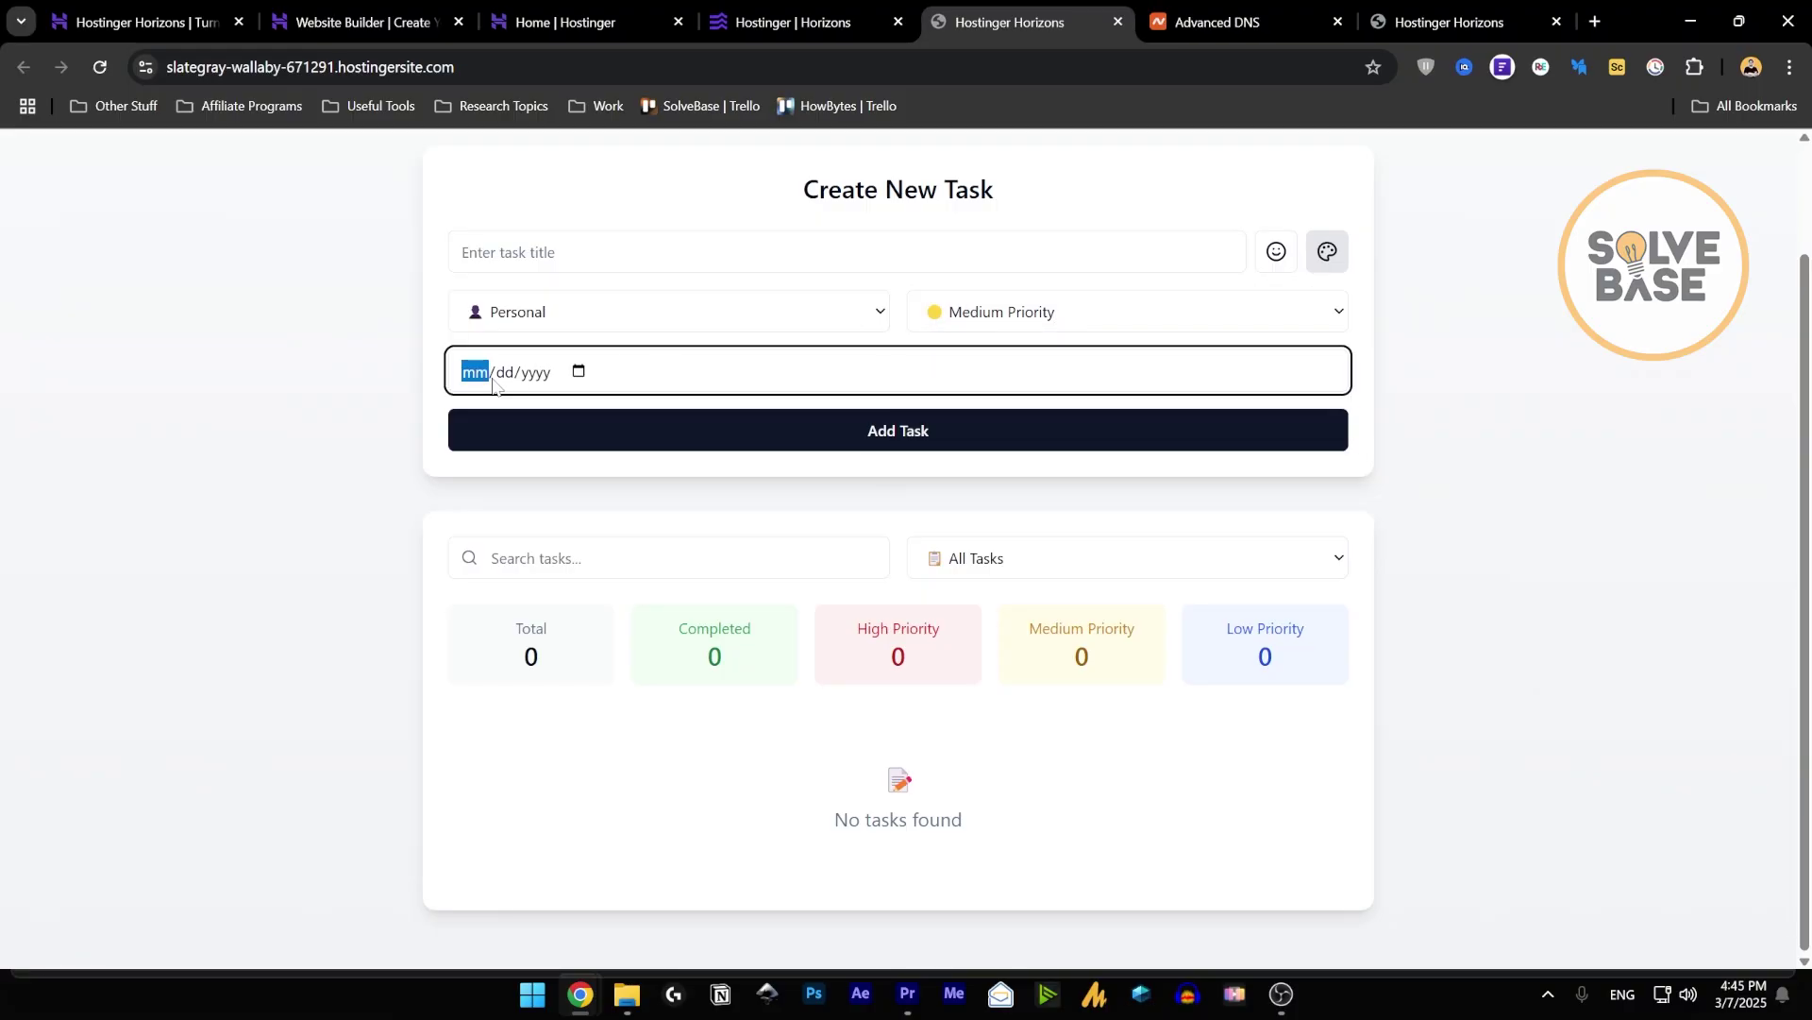
pyautogui.click(1277, 255)
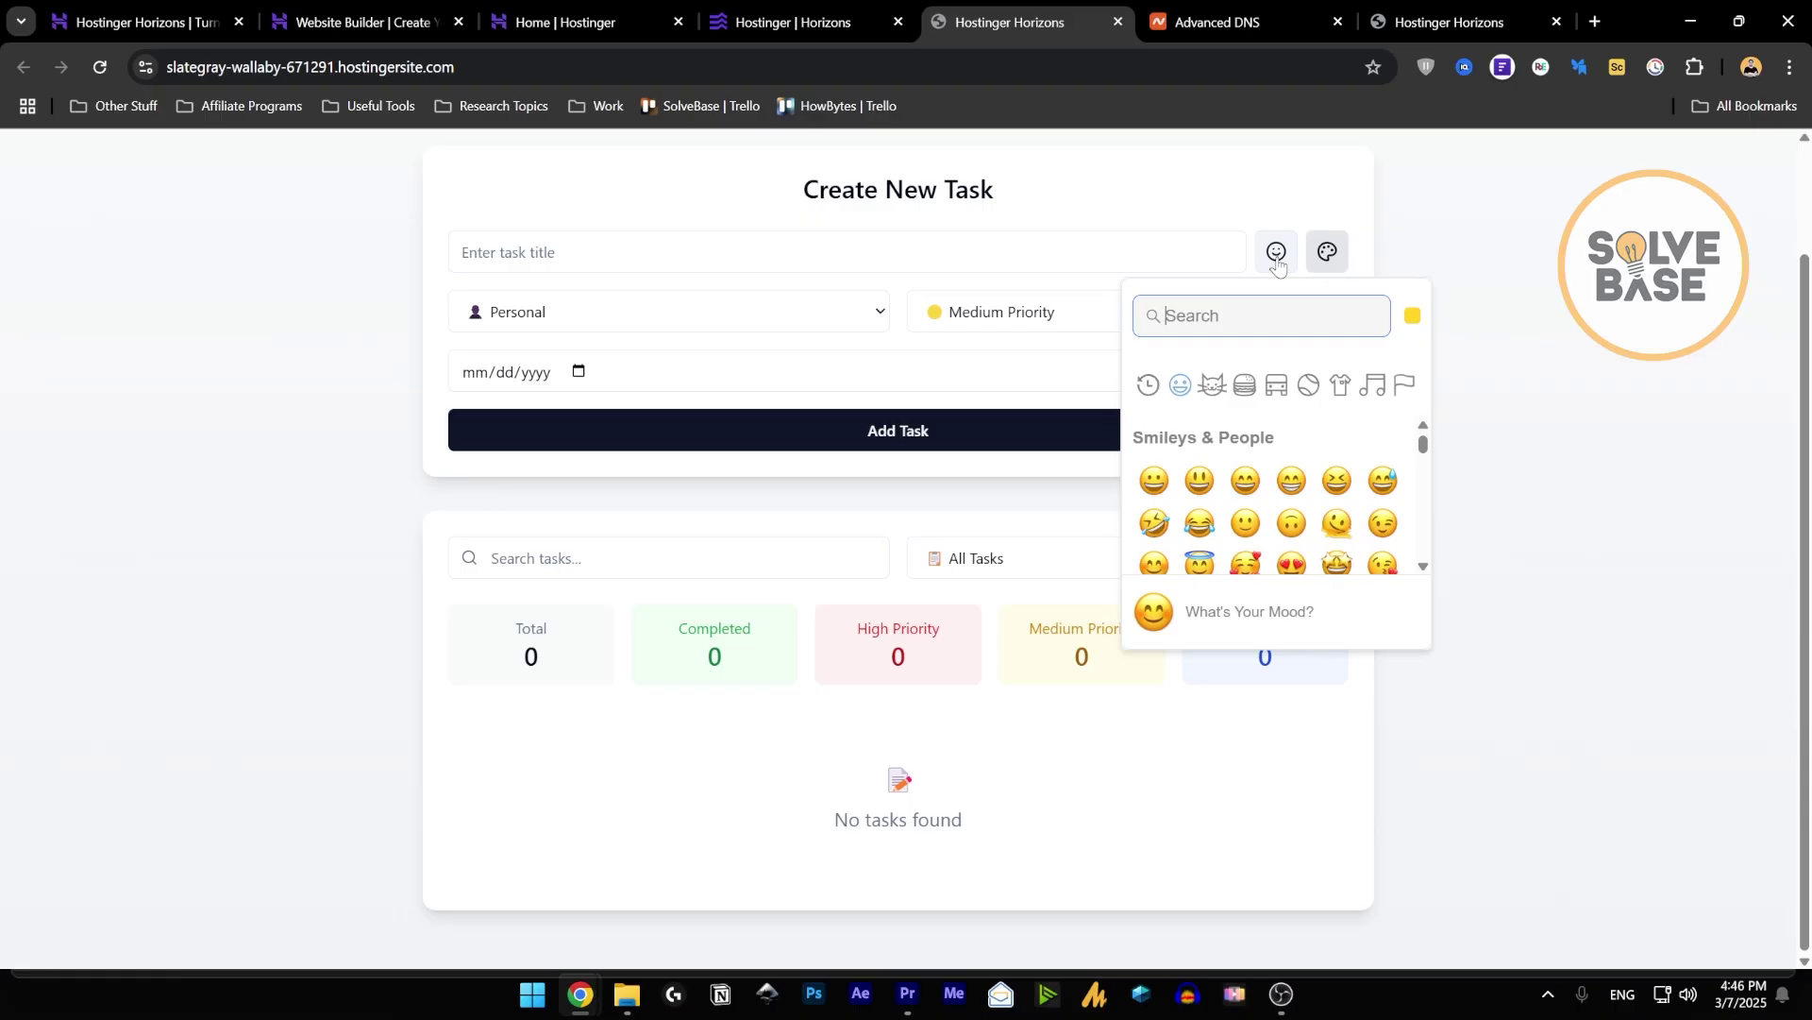
pyautogui.click(1326, 253)
pyautogui.click(1326, 253)
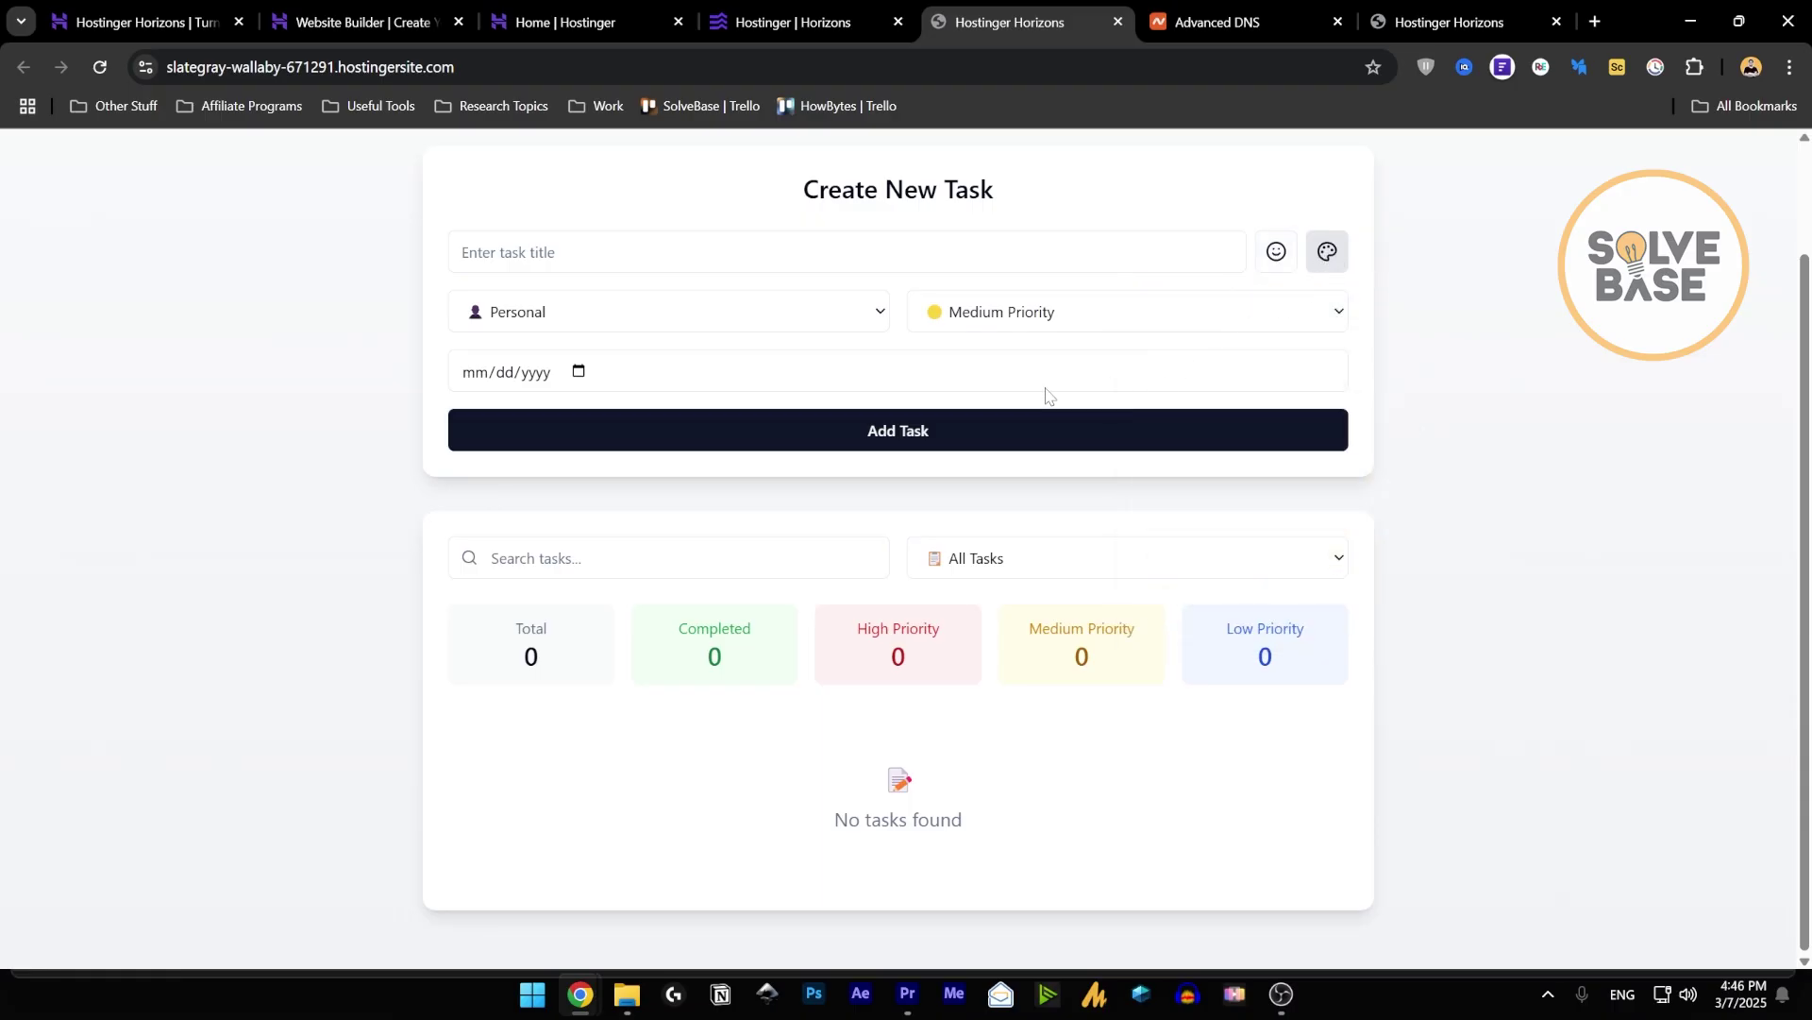
pyautogui.click(462, 568)
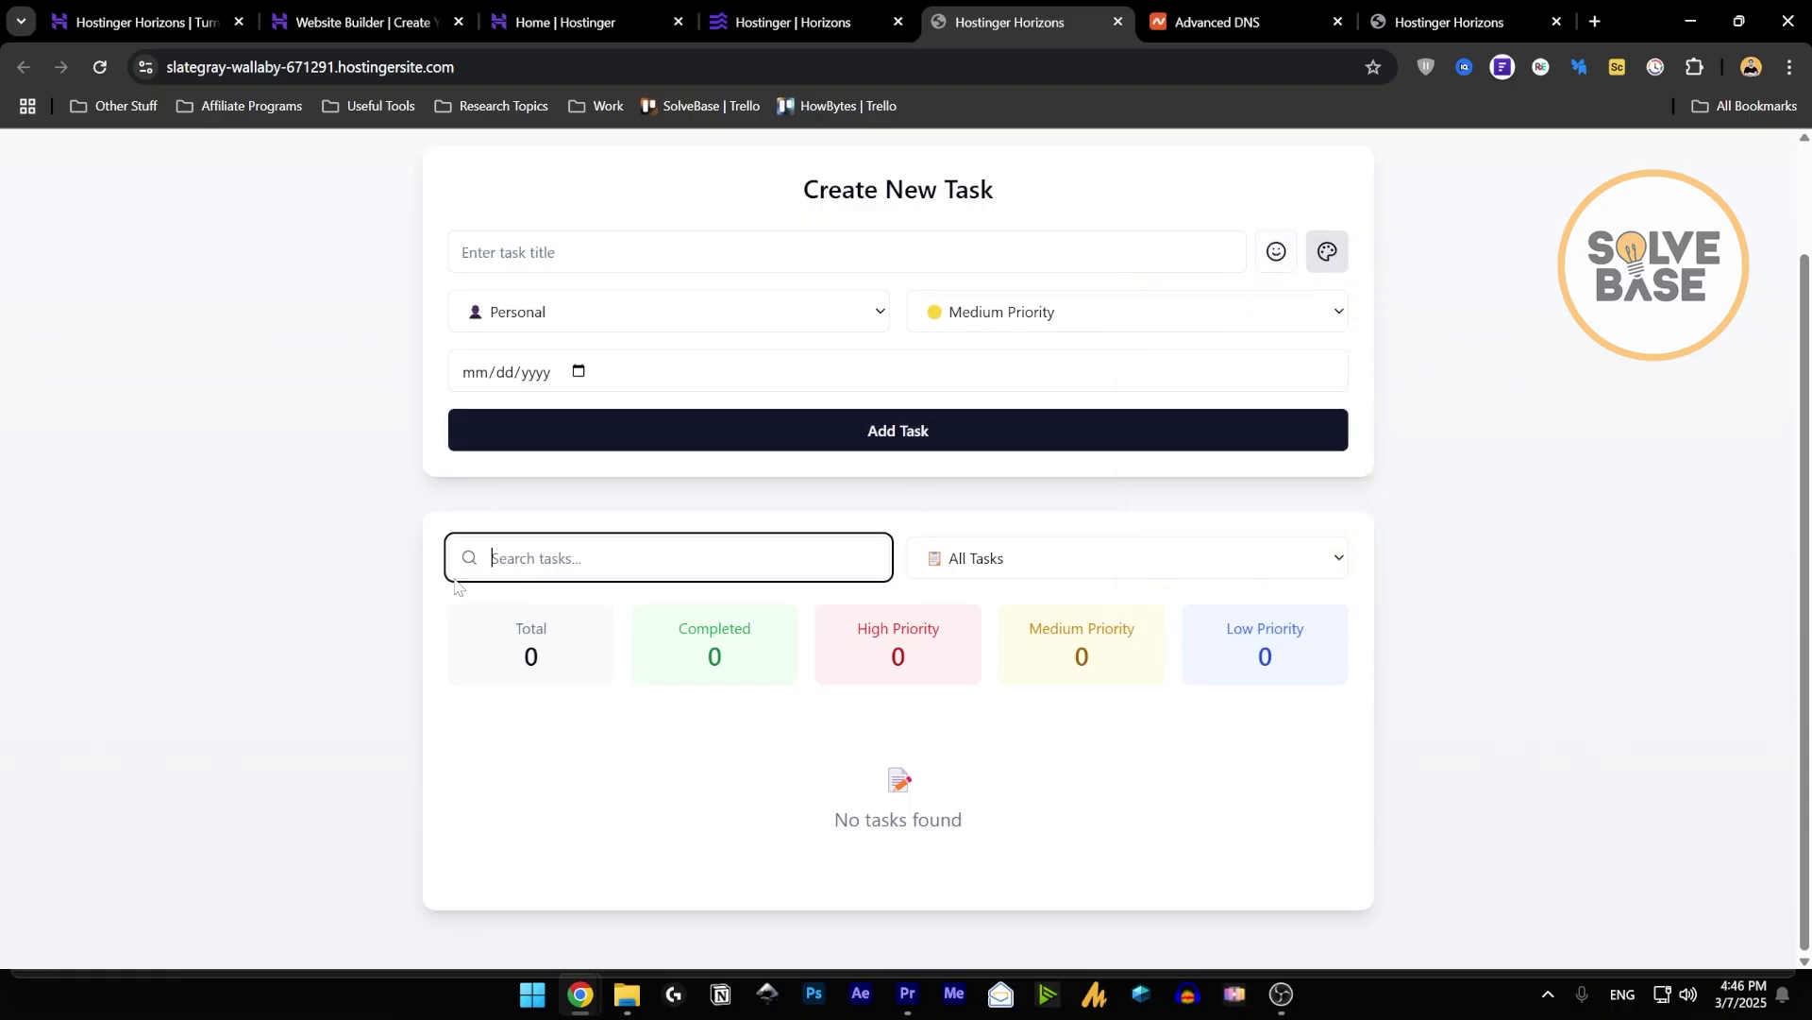
# Add a medium-priority shopping task titled "21213312" with an animal emoji and due date 12/31/2323, and delete it.
pyautogui.click(596, 253)
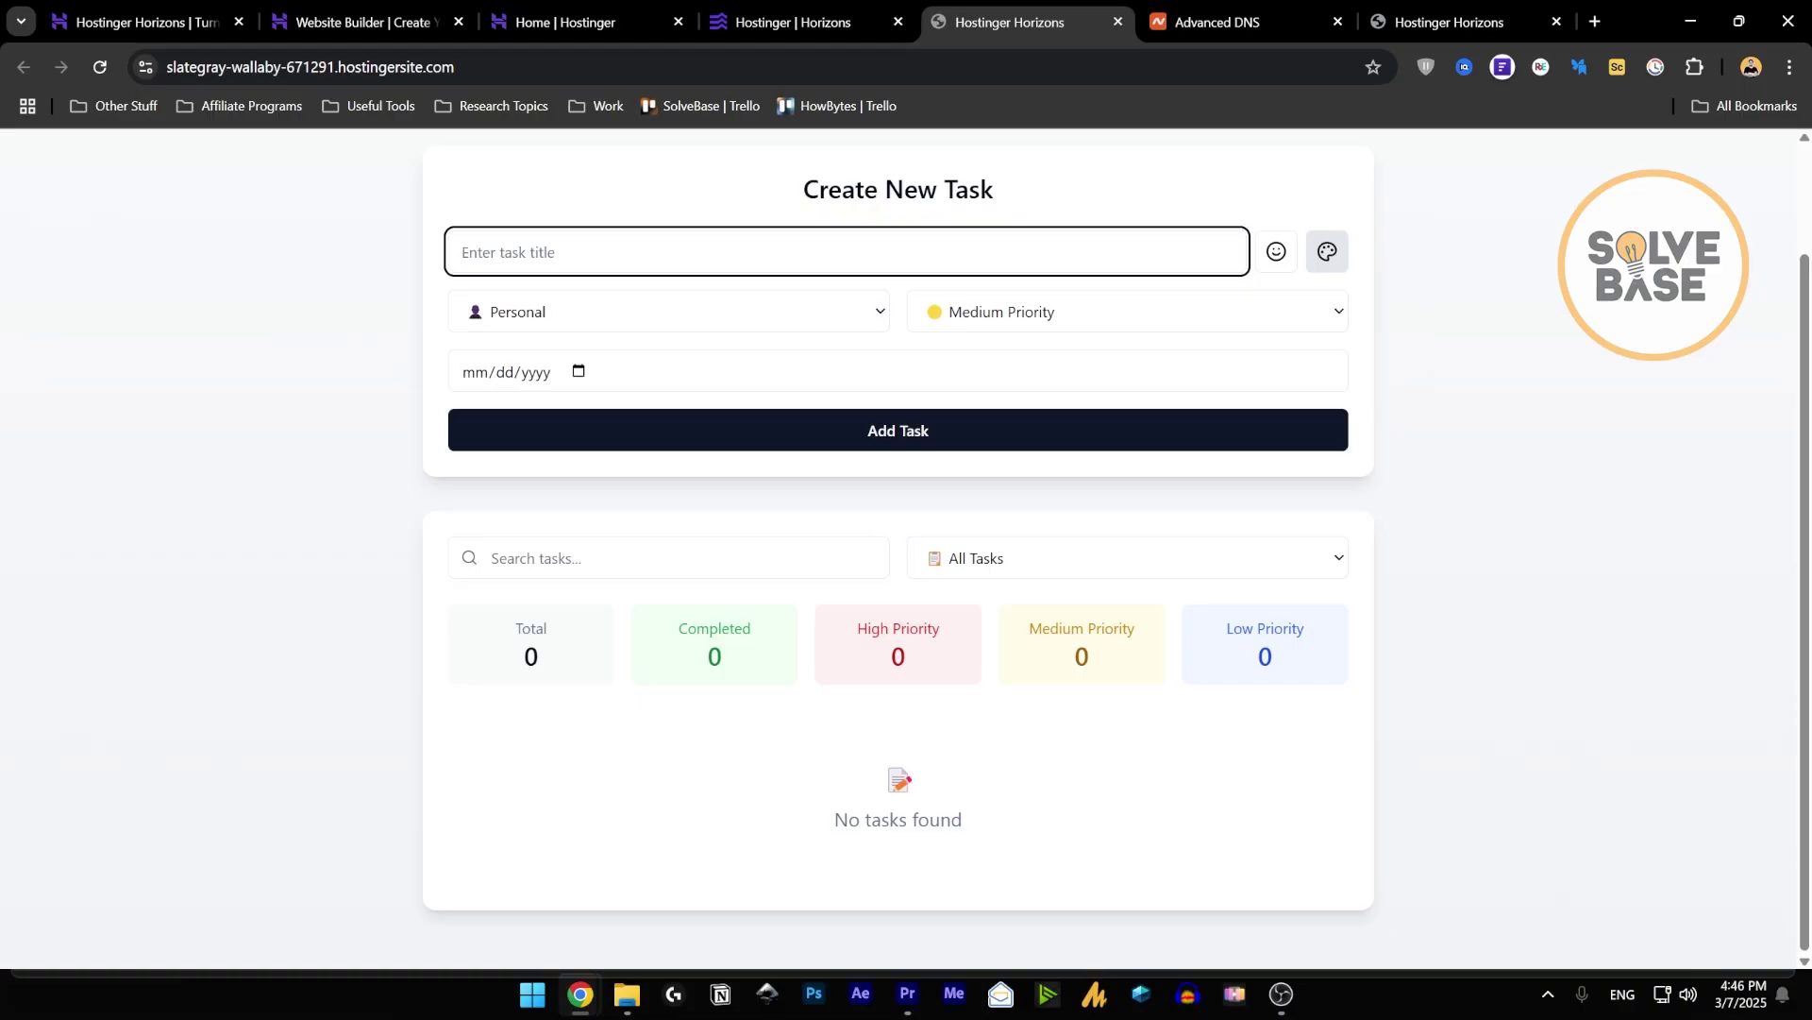
pyautogui.write('21213312')
pyautogui.click(517, 378)
pyautogui.write('12313')
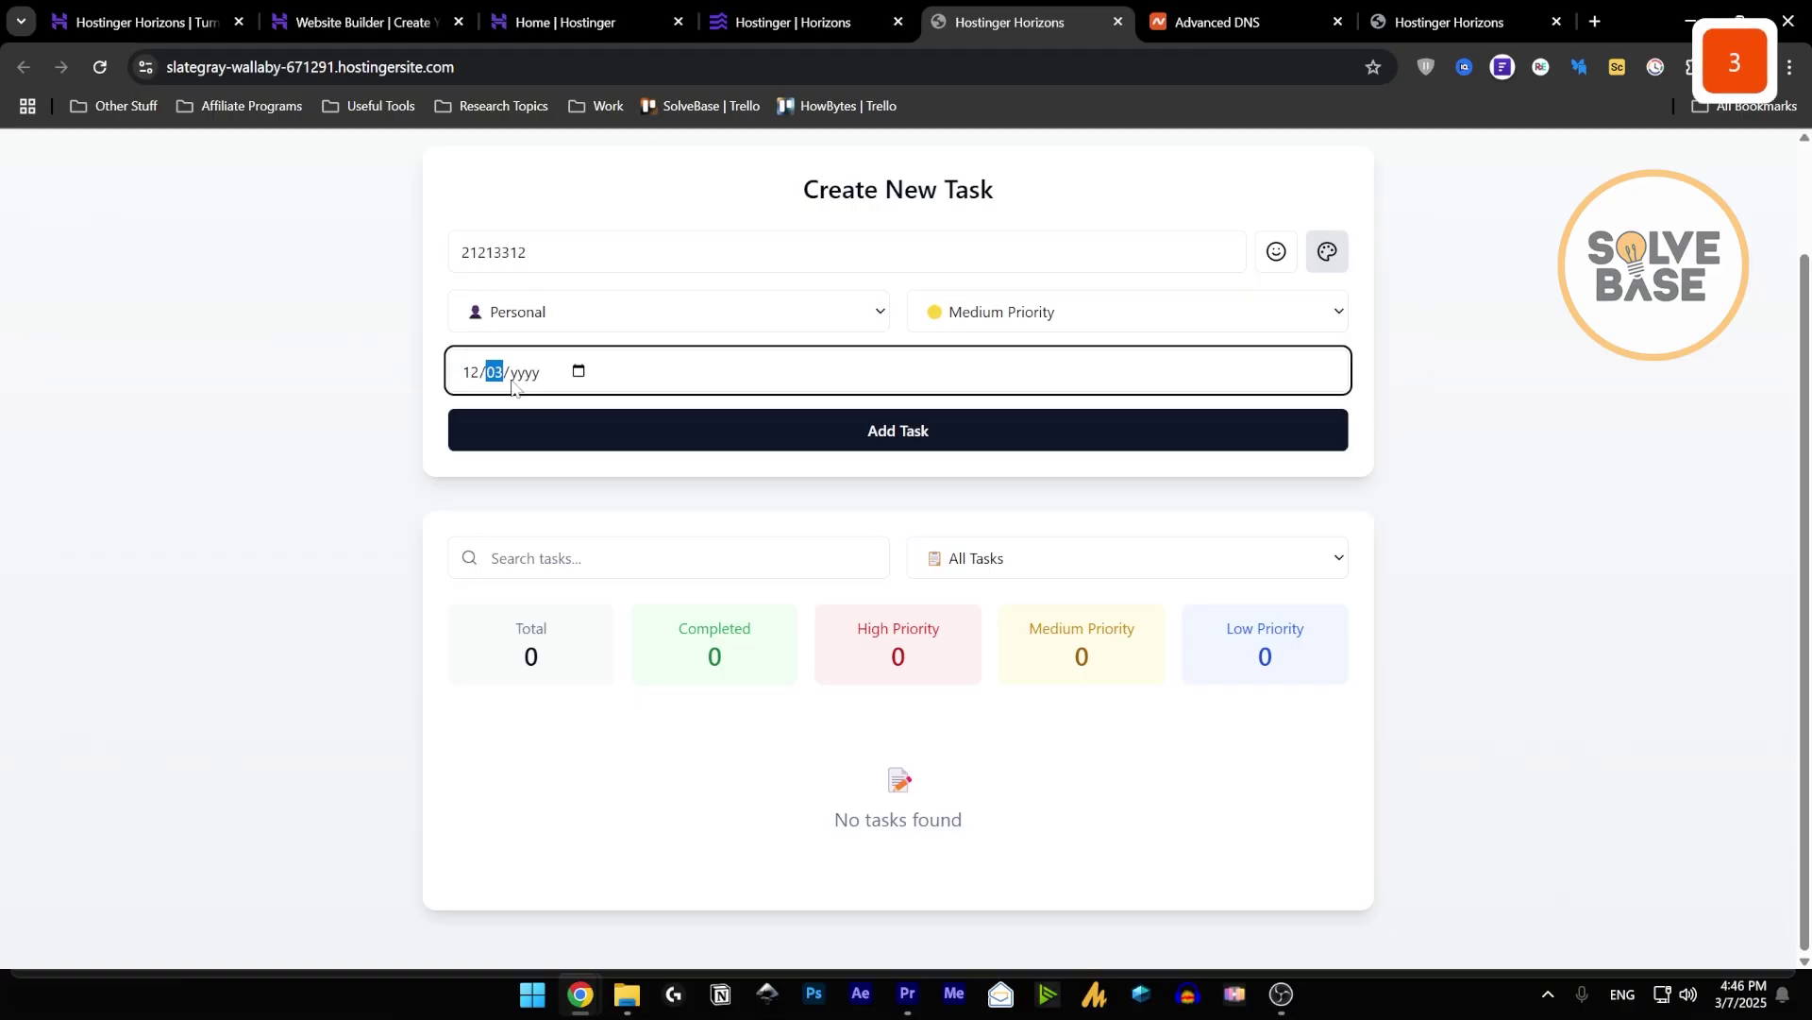
pyautogui.write('2323')
pyautogui.click(1276, 252)
pyautogui.click(1213, 384)
pyautogui.click(1200, 482)
pyautogui.click(925, 431)
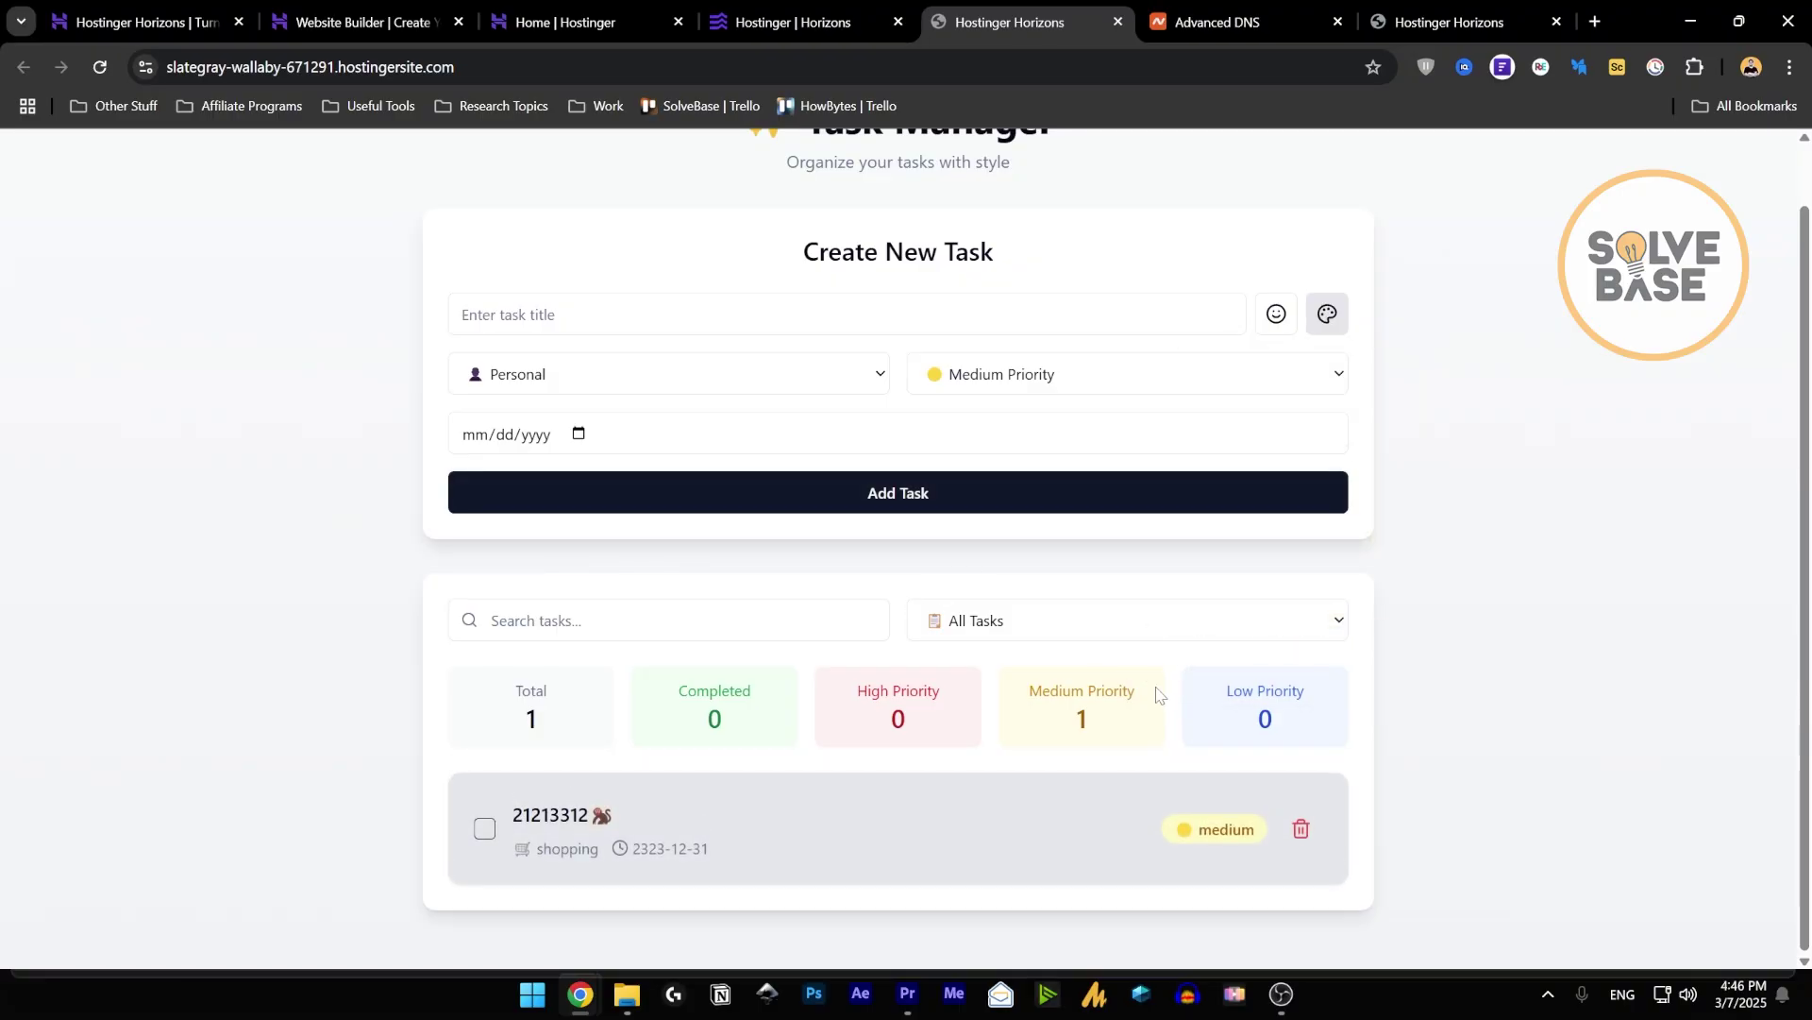
pyautogui.click(1300, 830)
# Return to the Horizons landing page project and review its generation plan and the list of updated files.
pyautogui.click(831, 22)
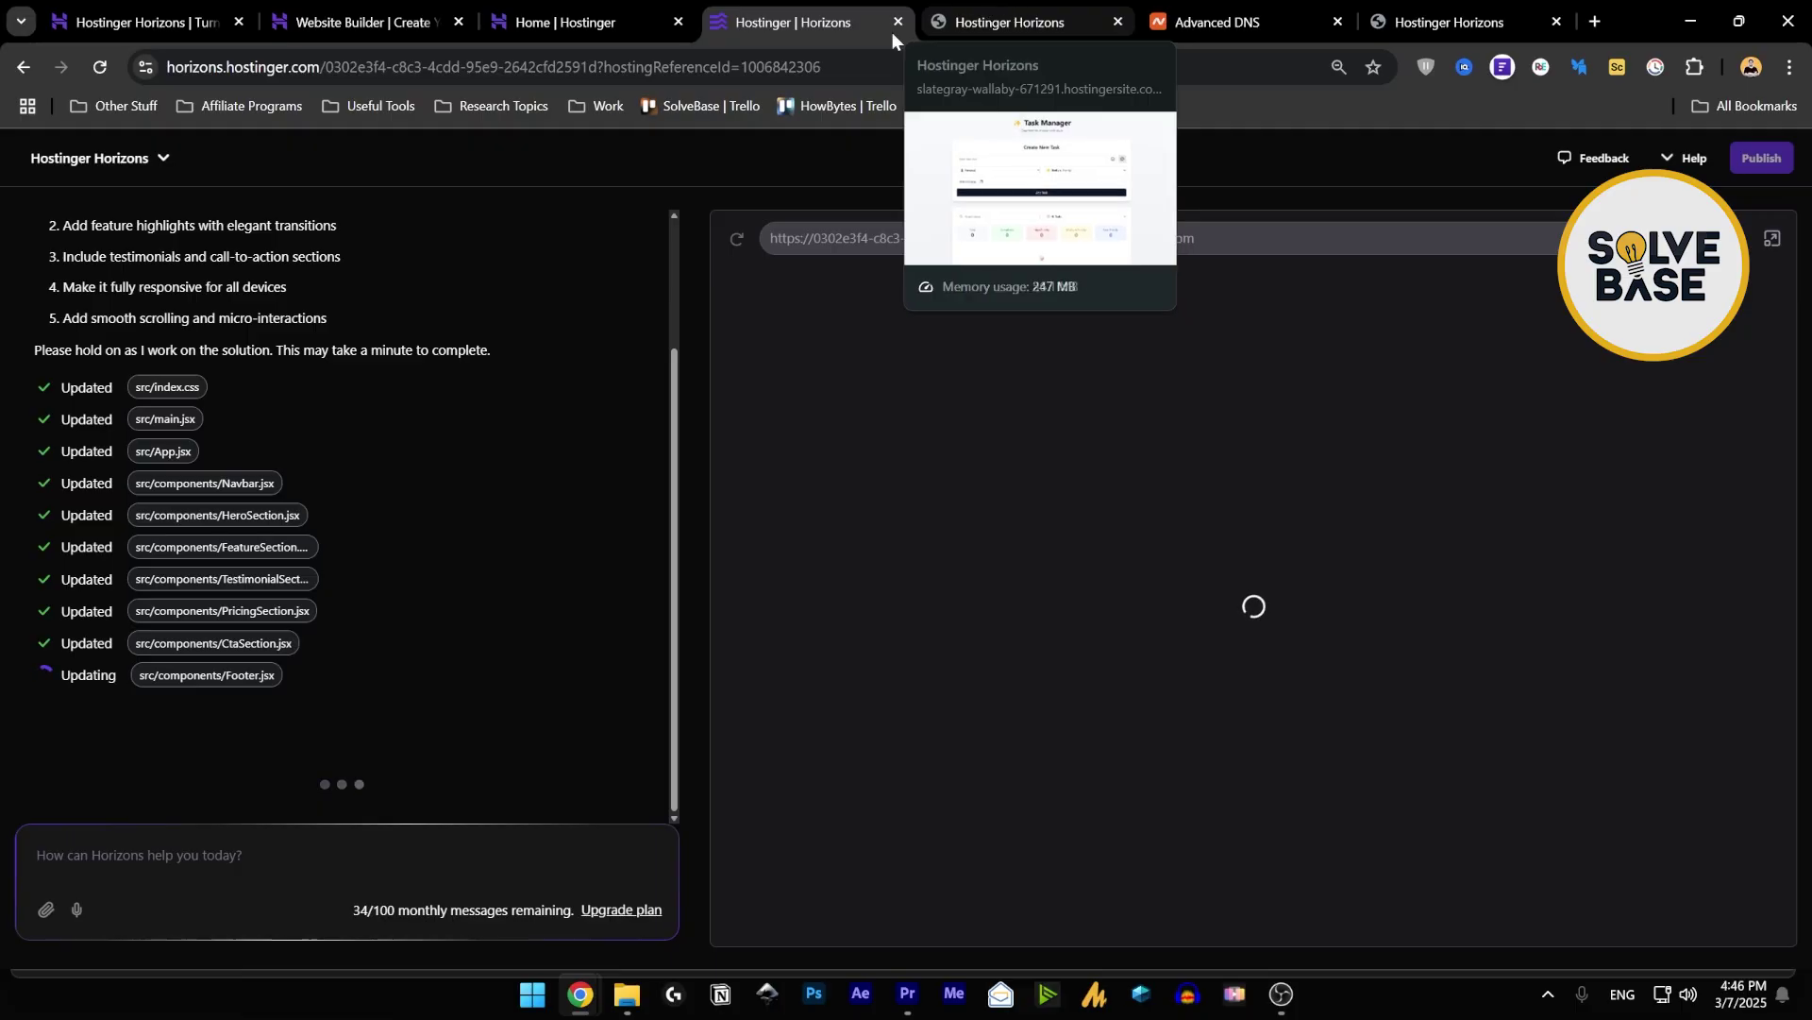
pyautogui.scroll(2, 472, 392)
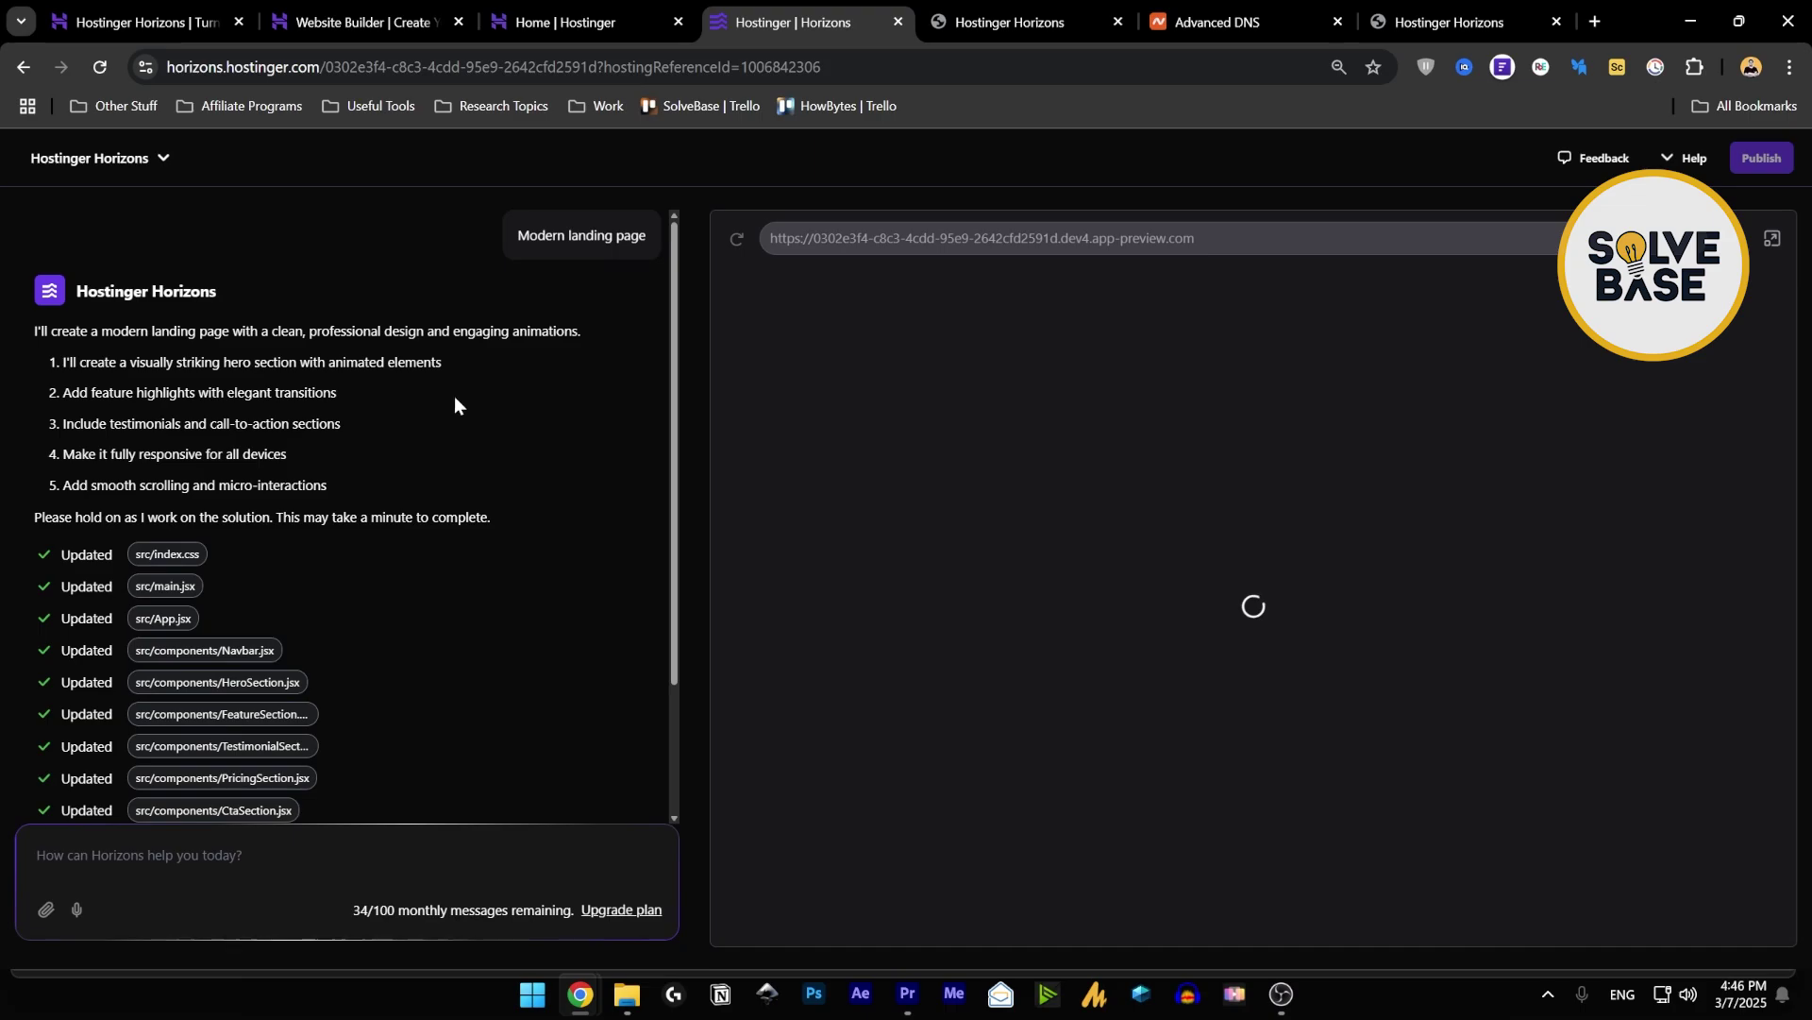
pyautogui.scroll(-2, 451, 398)
pyautogui.scroll(2, 449, 399)
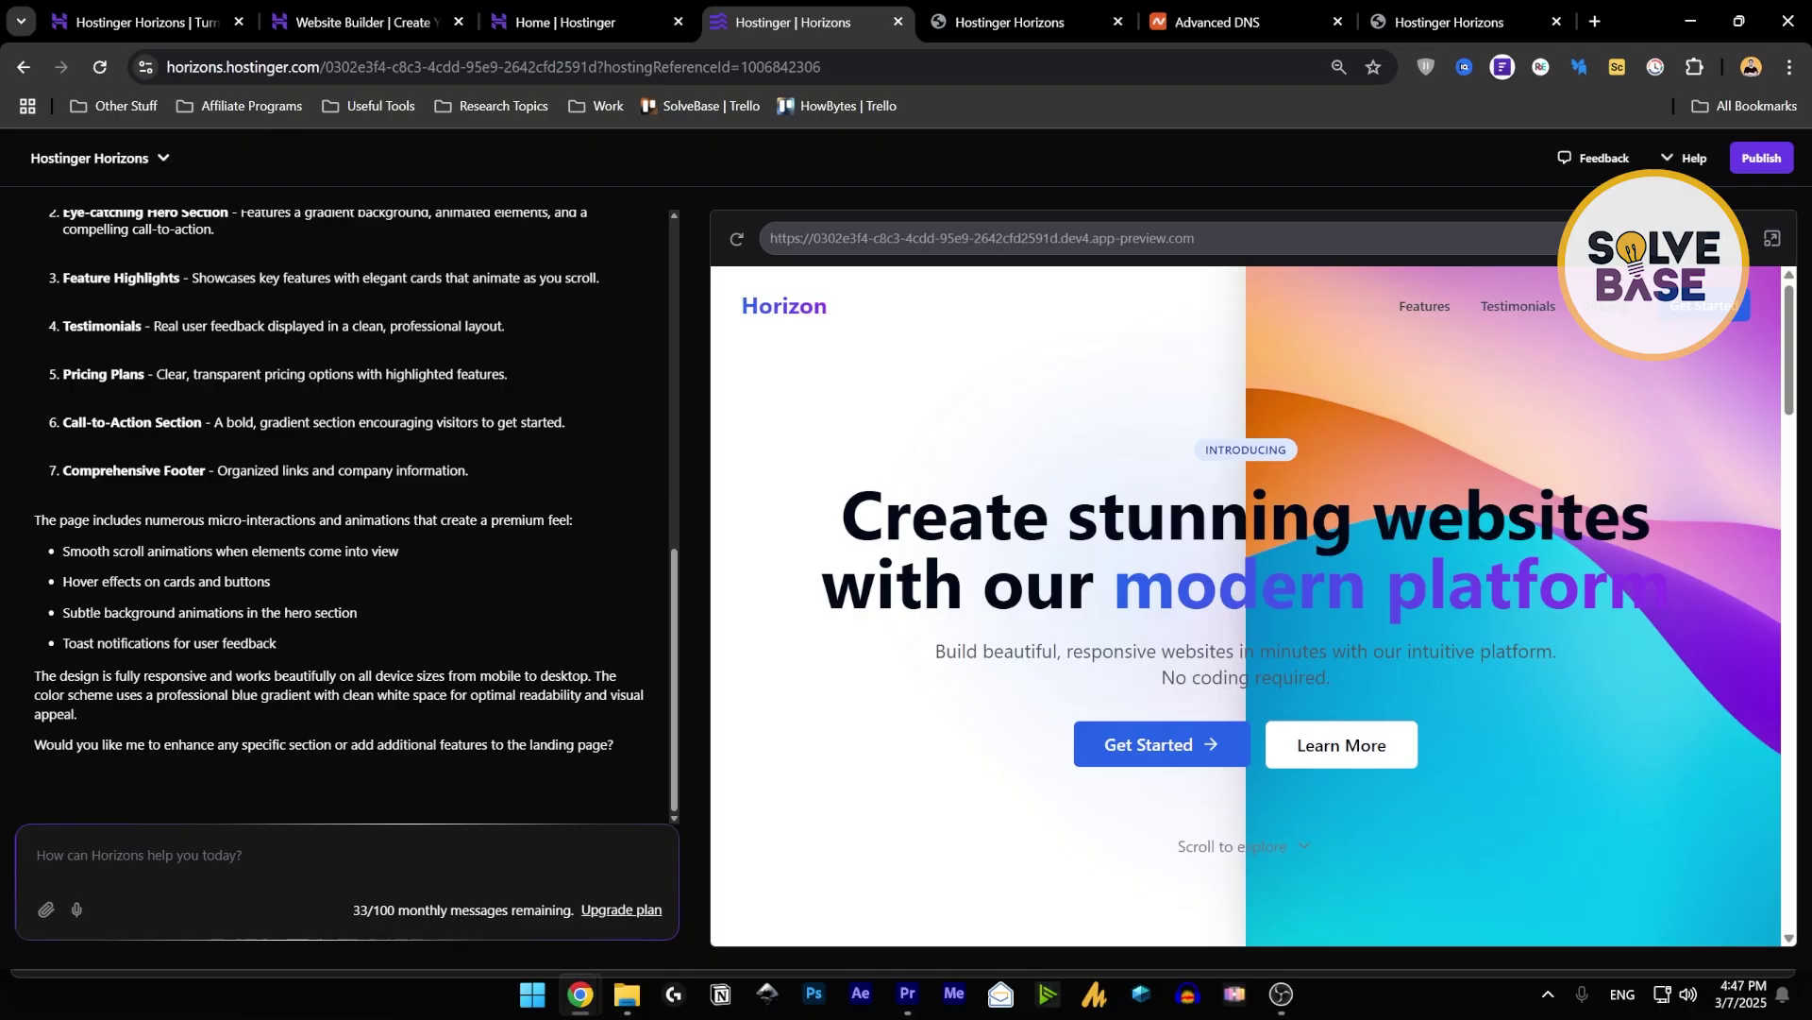
# Review the generated landing page in the preview, from the hero section through features and testimonials to the pricing plans.
pyautogui.scroll(-5, 1775, 486)
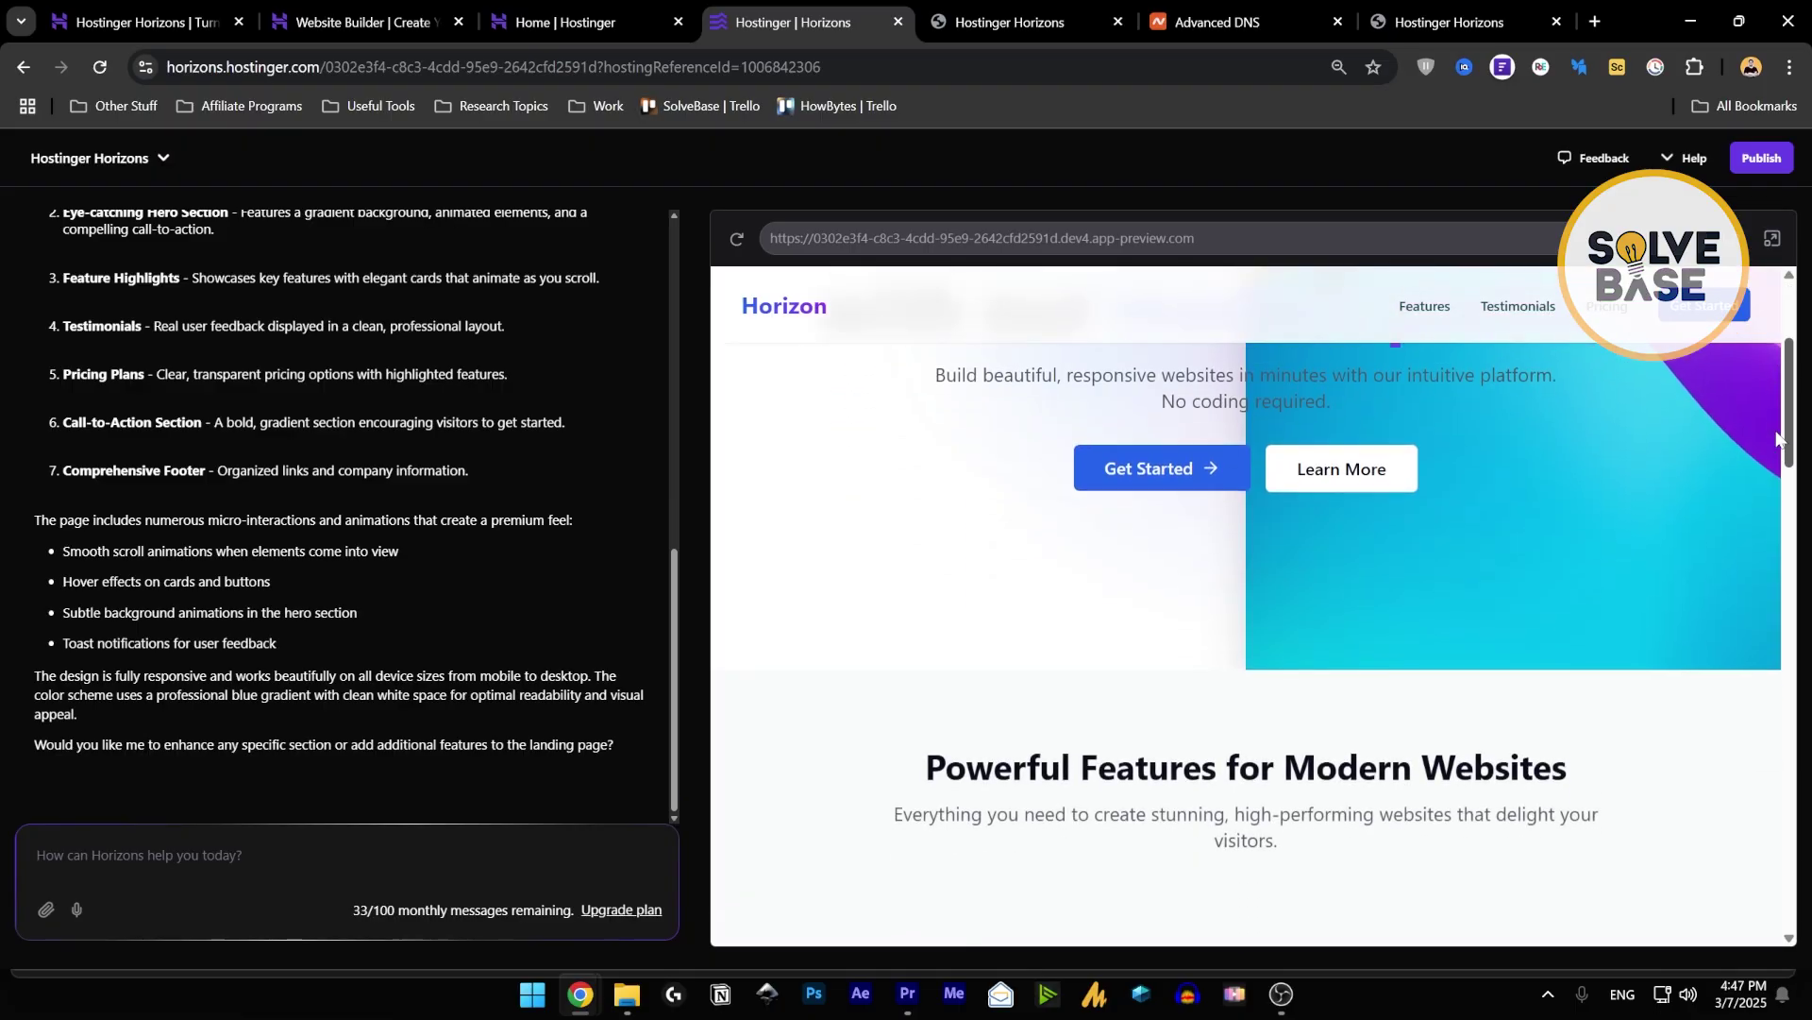
pyautogui.scroll(-2, 1774, 485)
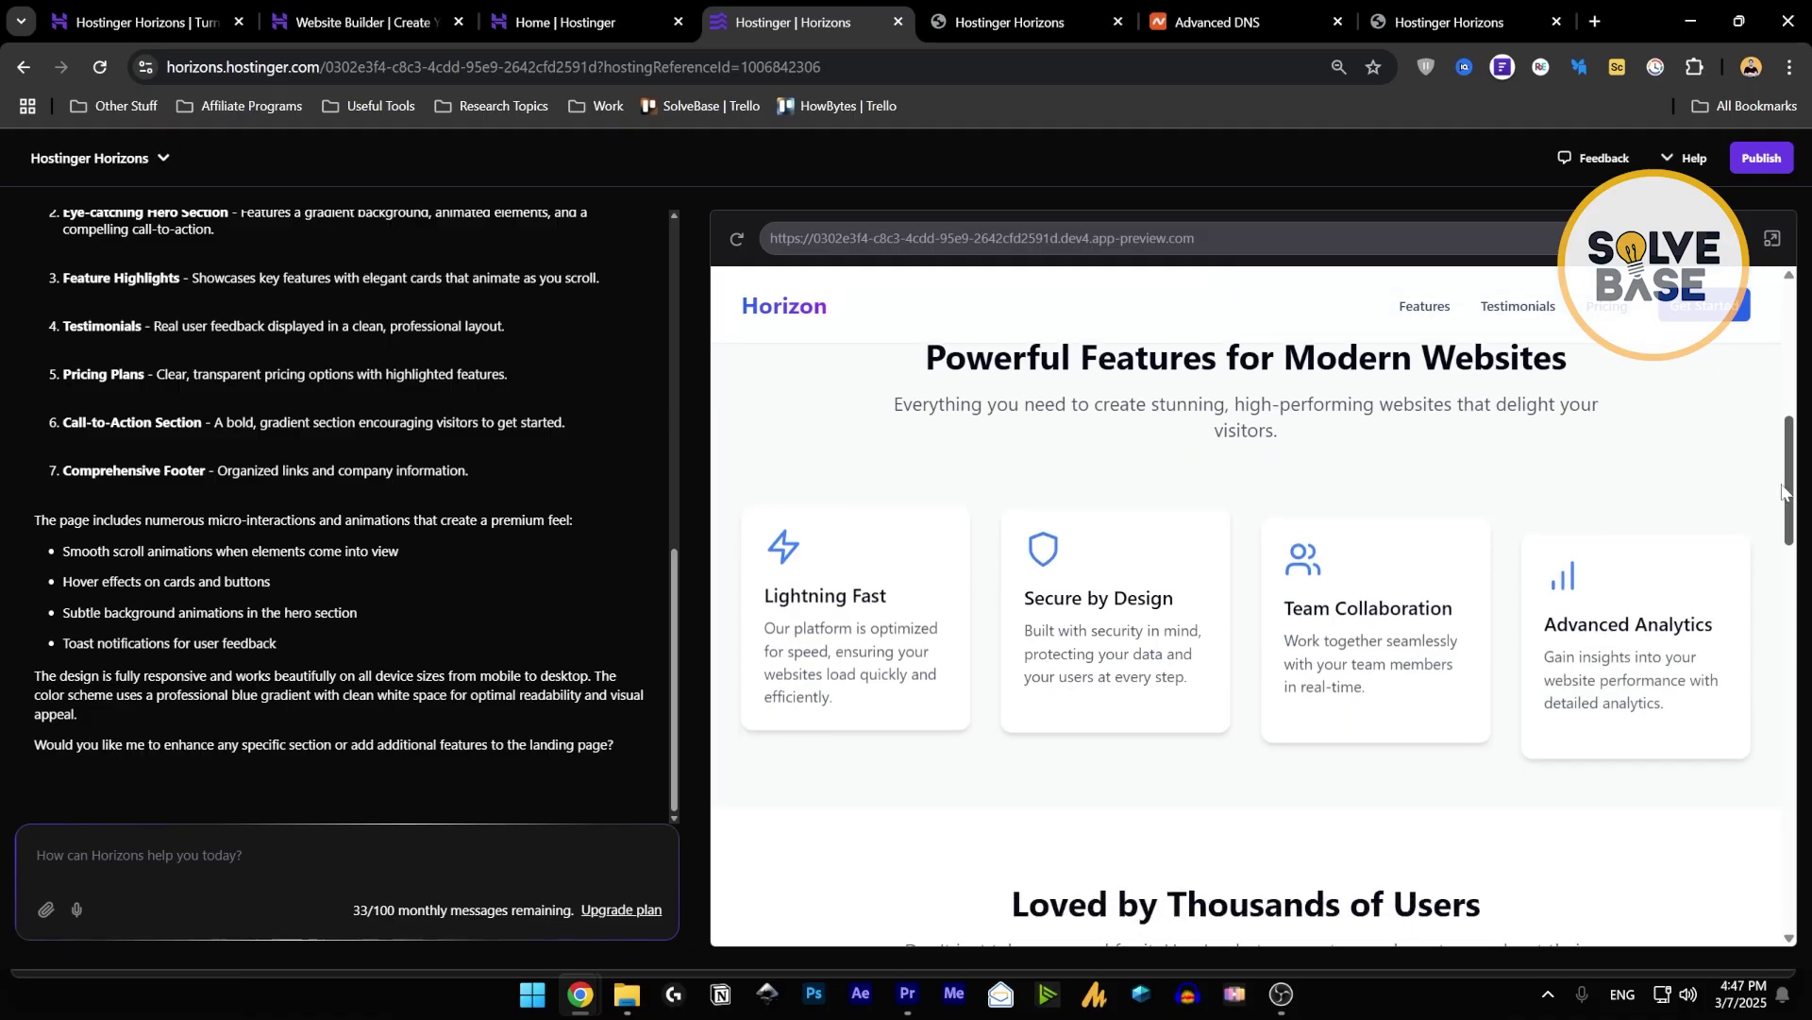
pyautogui.scroll(-1, 1783, 486)
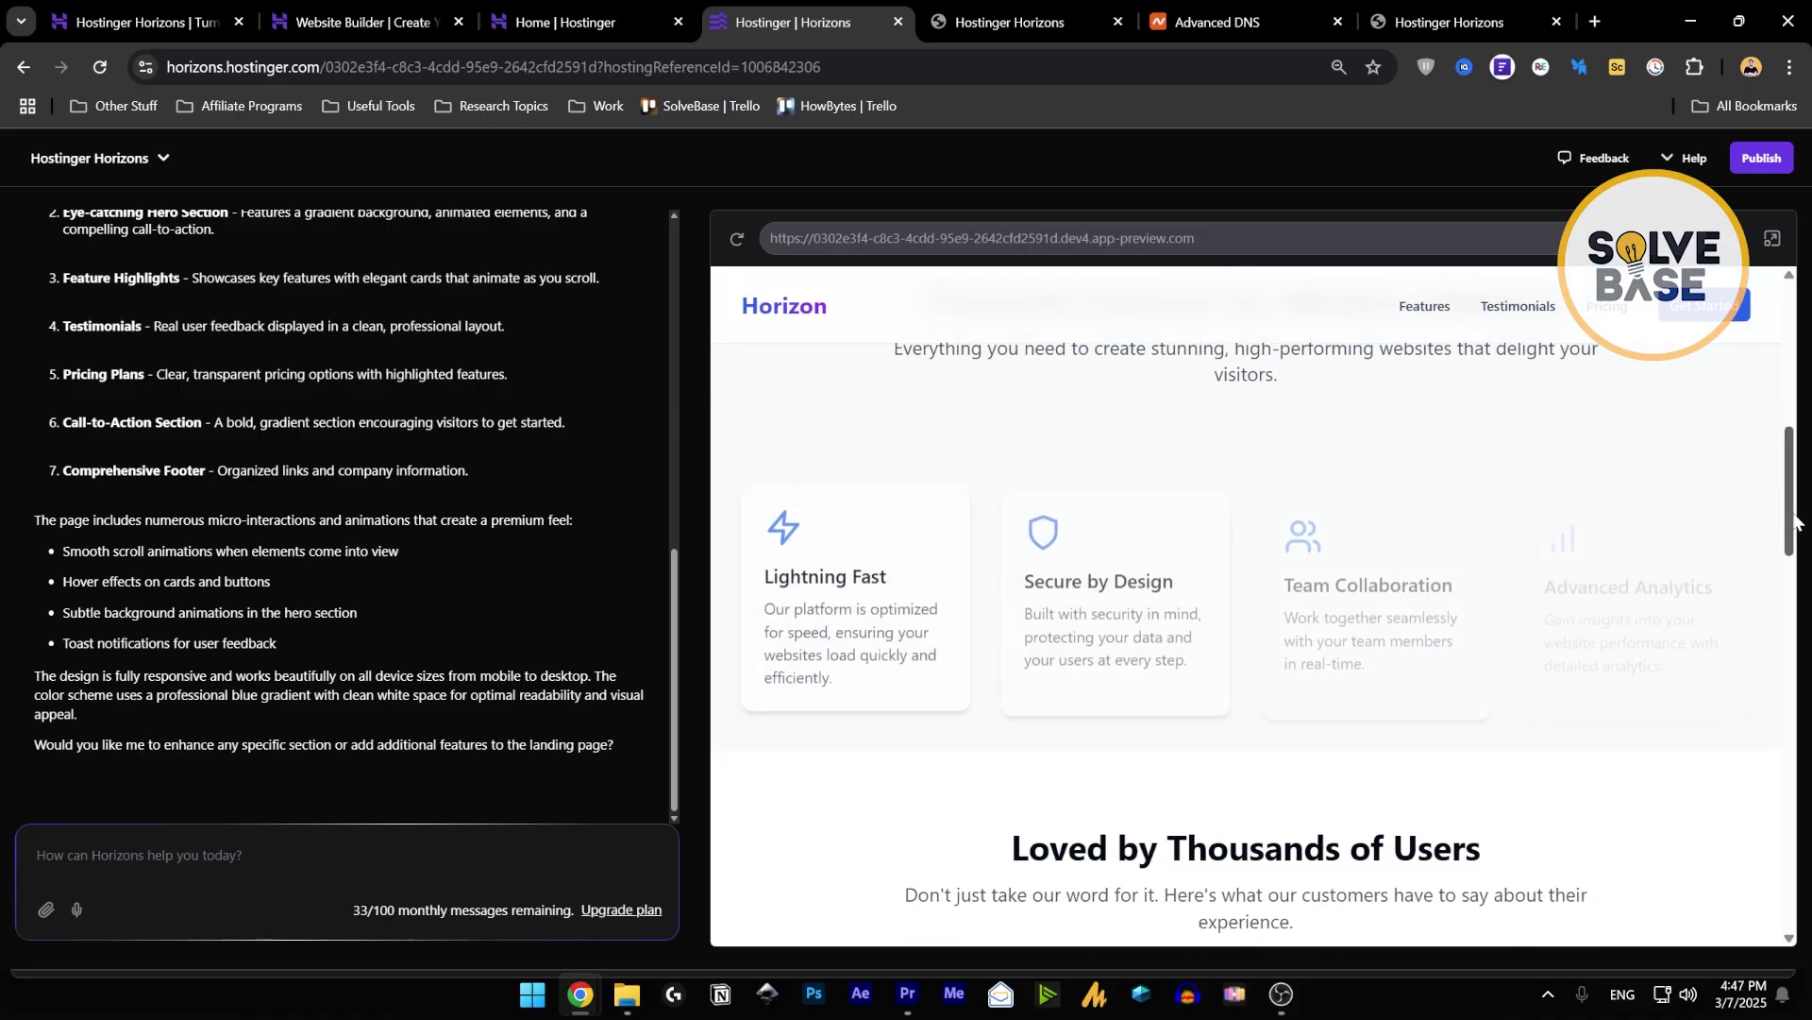
pyautogui.moveTo(1790, 498); pyautogui.dragTo(1780, 597)
pyautogui.scroll(-5, 1780, 598)
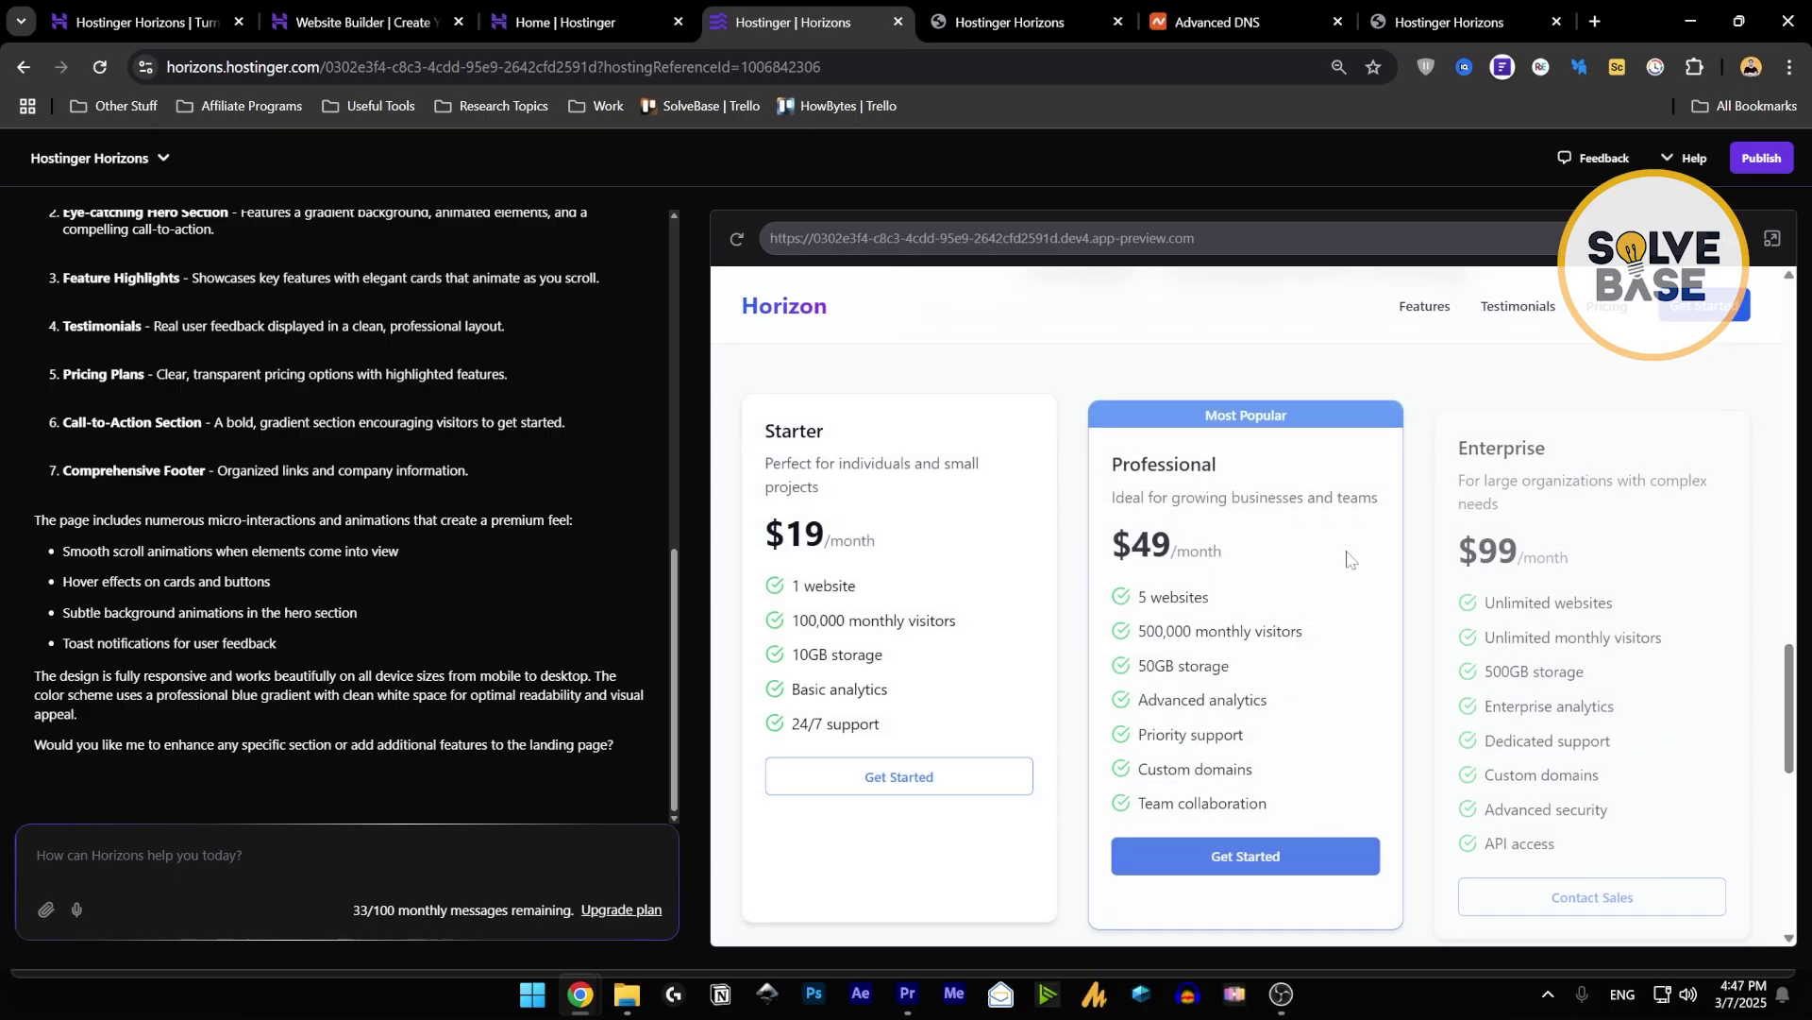
pyautogui.moveTo(1787, 666)
pyautogui.mouseDown()
pyautogui.moveTo(1789, 783)
pyautogui.moveTo(1785, 672)
pyautogui.mouseUp()
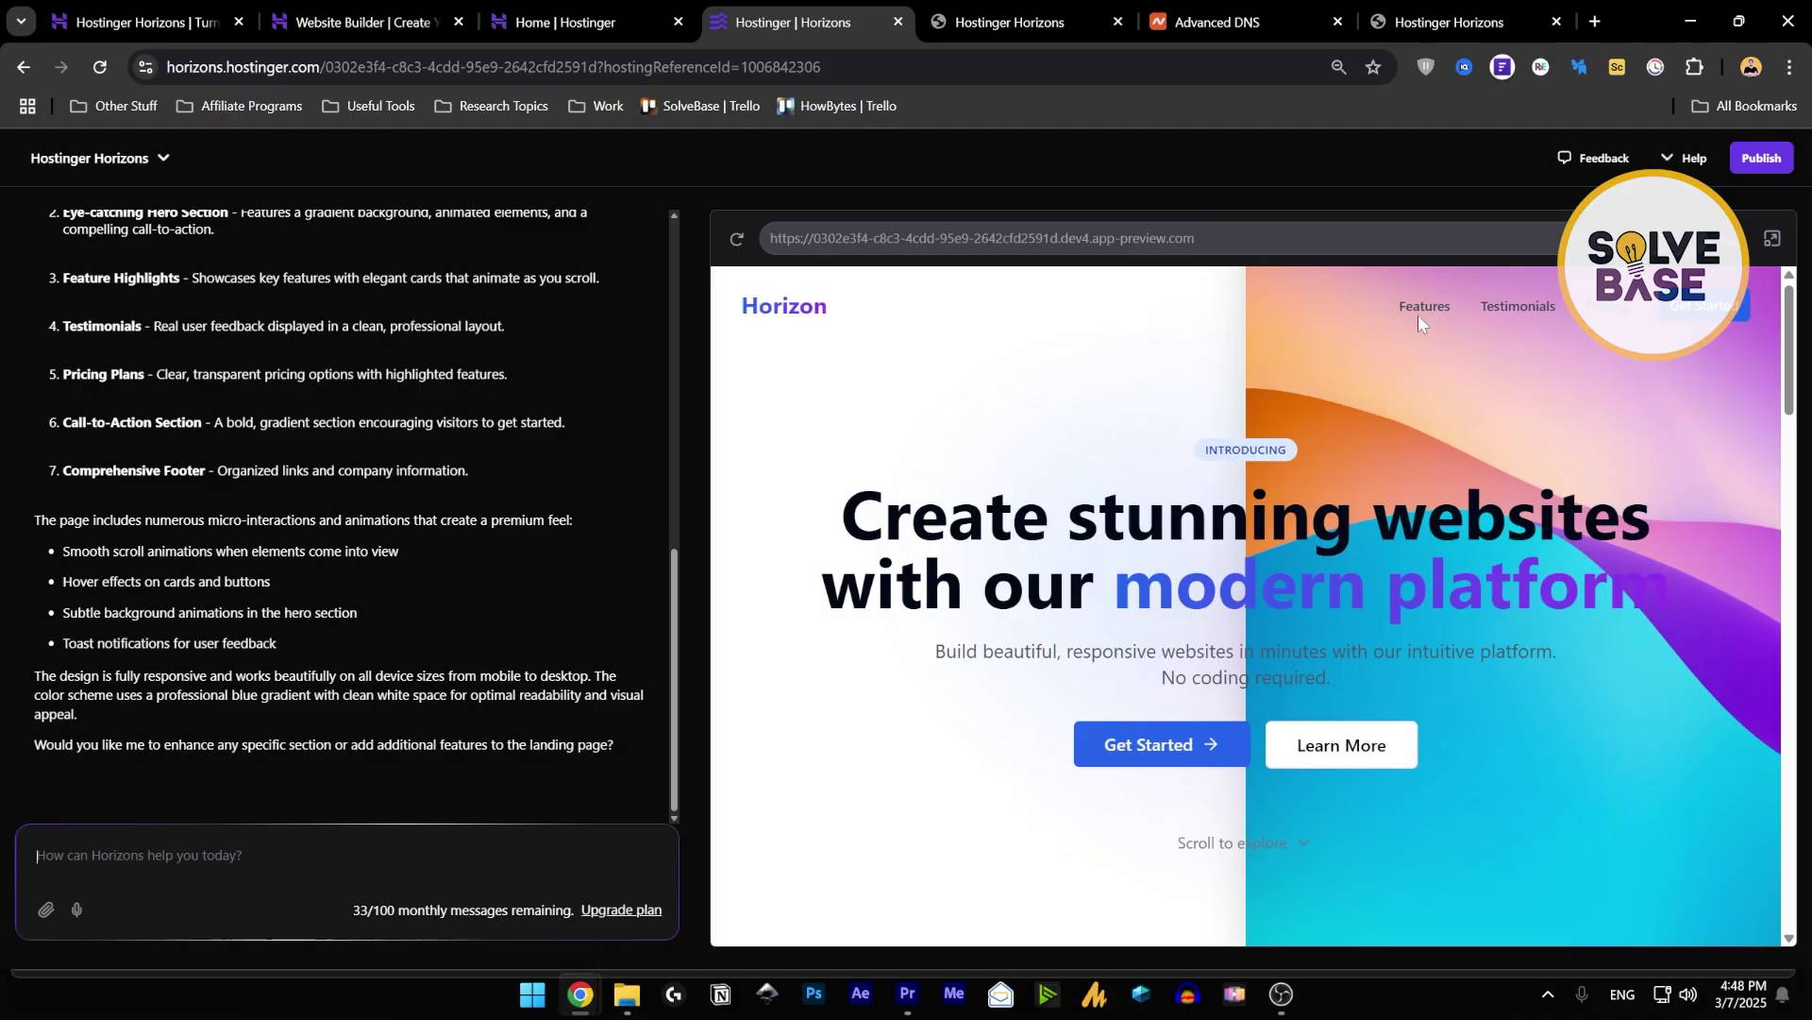
# Test the Features, Testimonials and Pricing navigation links of the landing page in the preview.
pyautogui.click(1420, 315)
pyautogui.click(1517, 306)
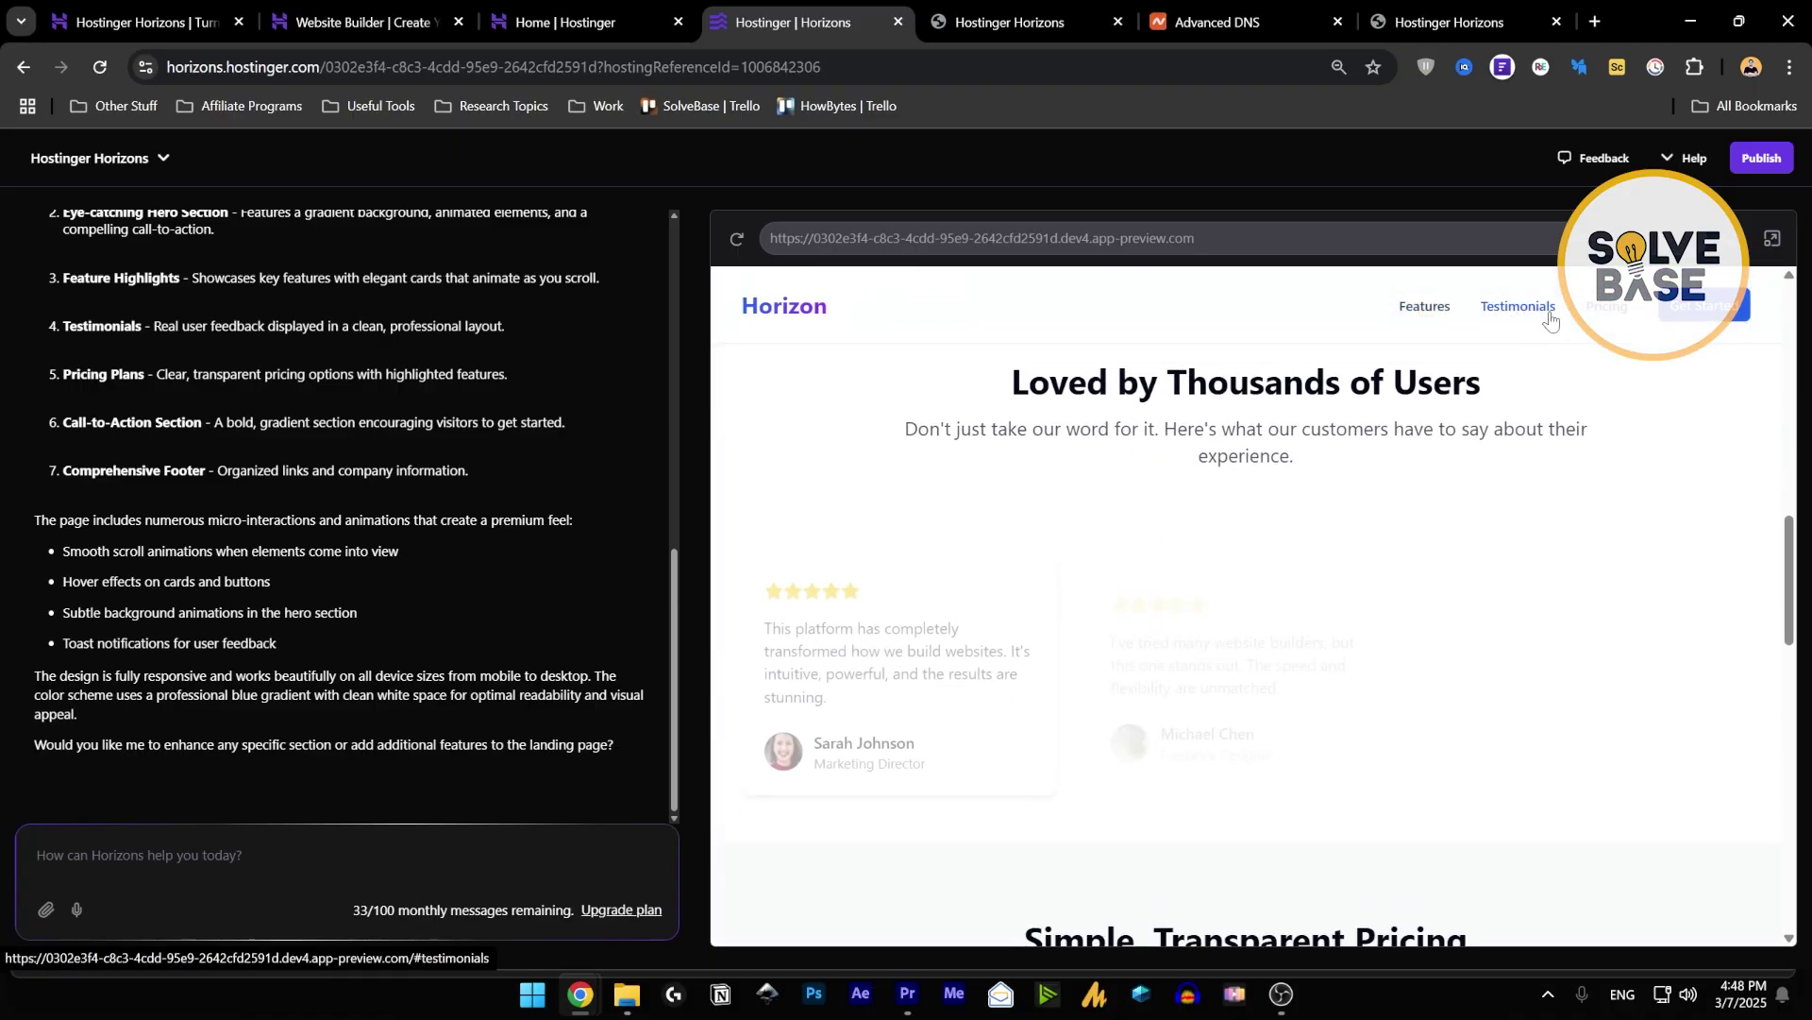
pyautogui.click(1602, 309)
pyautogui.click(1511, 308)
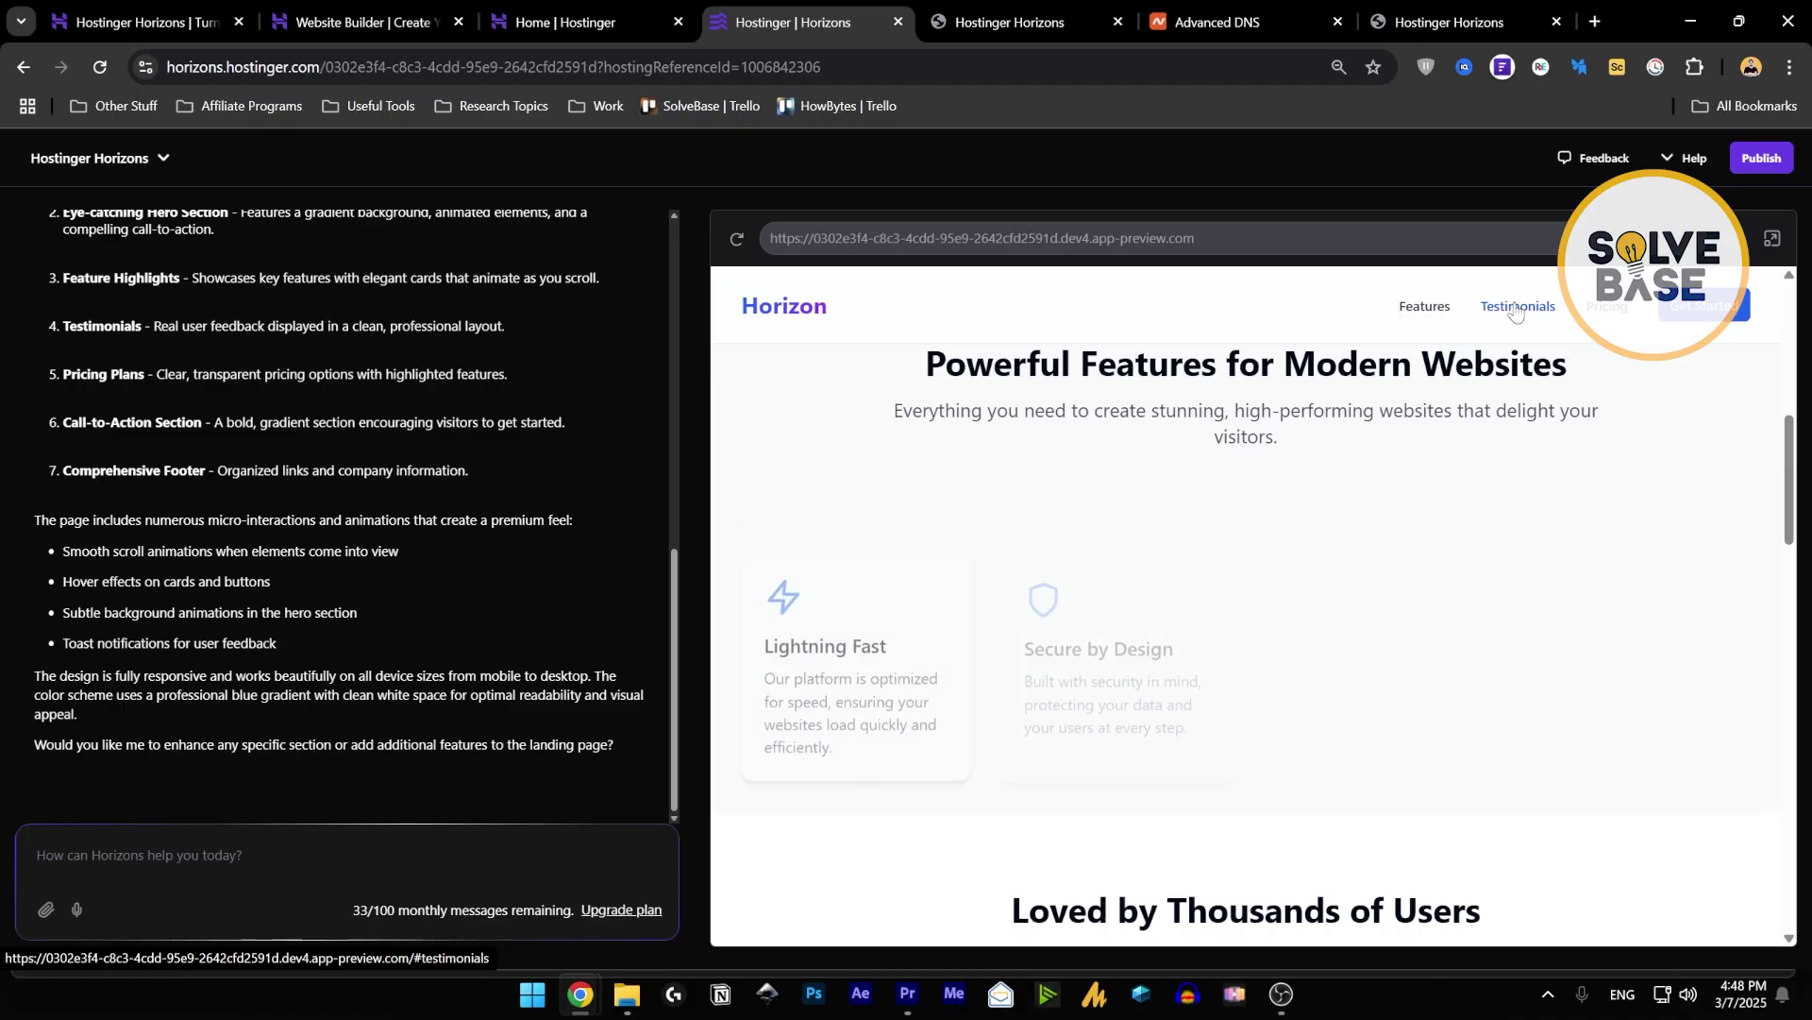
pyautogui.scroll(-10, 1516, 310)
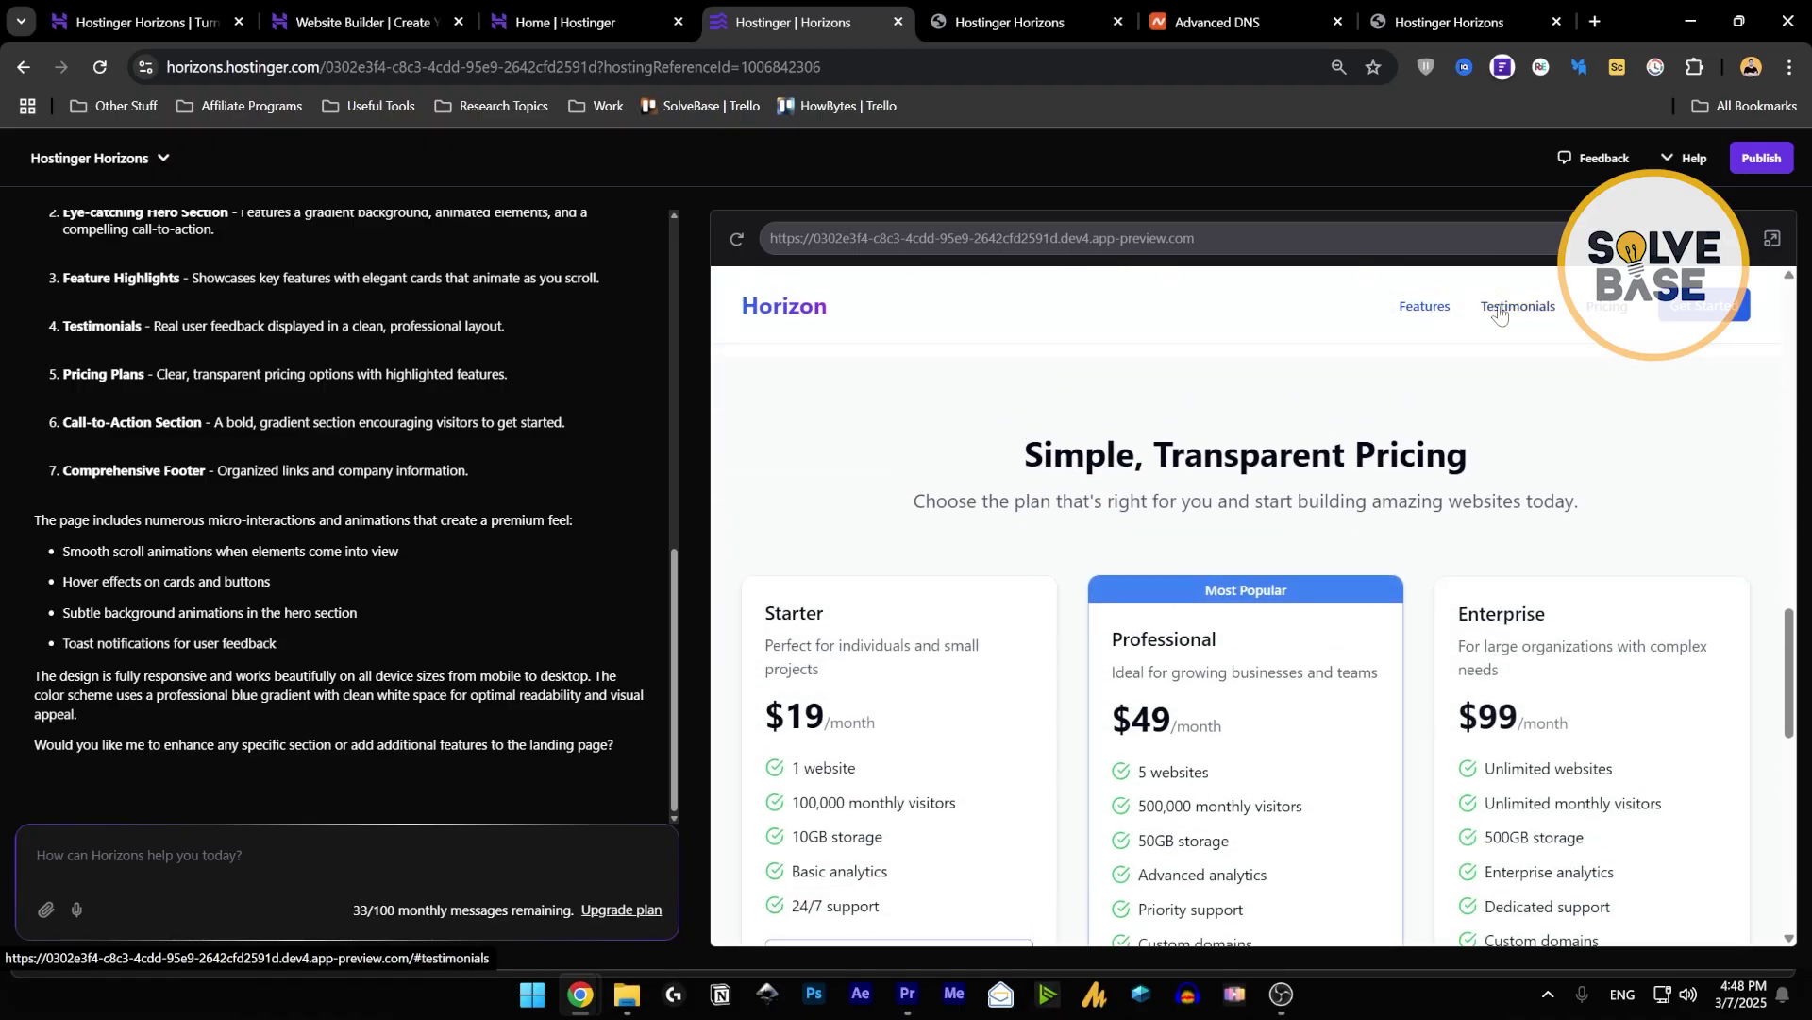
pyautogui.click(1424, 306)
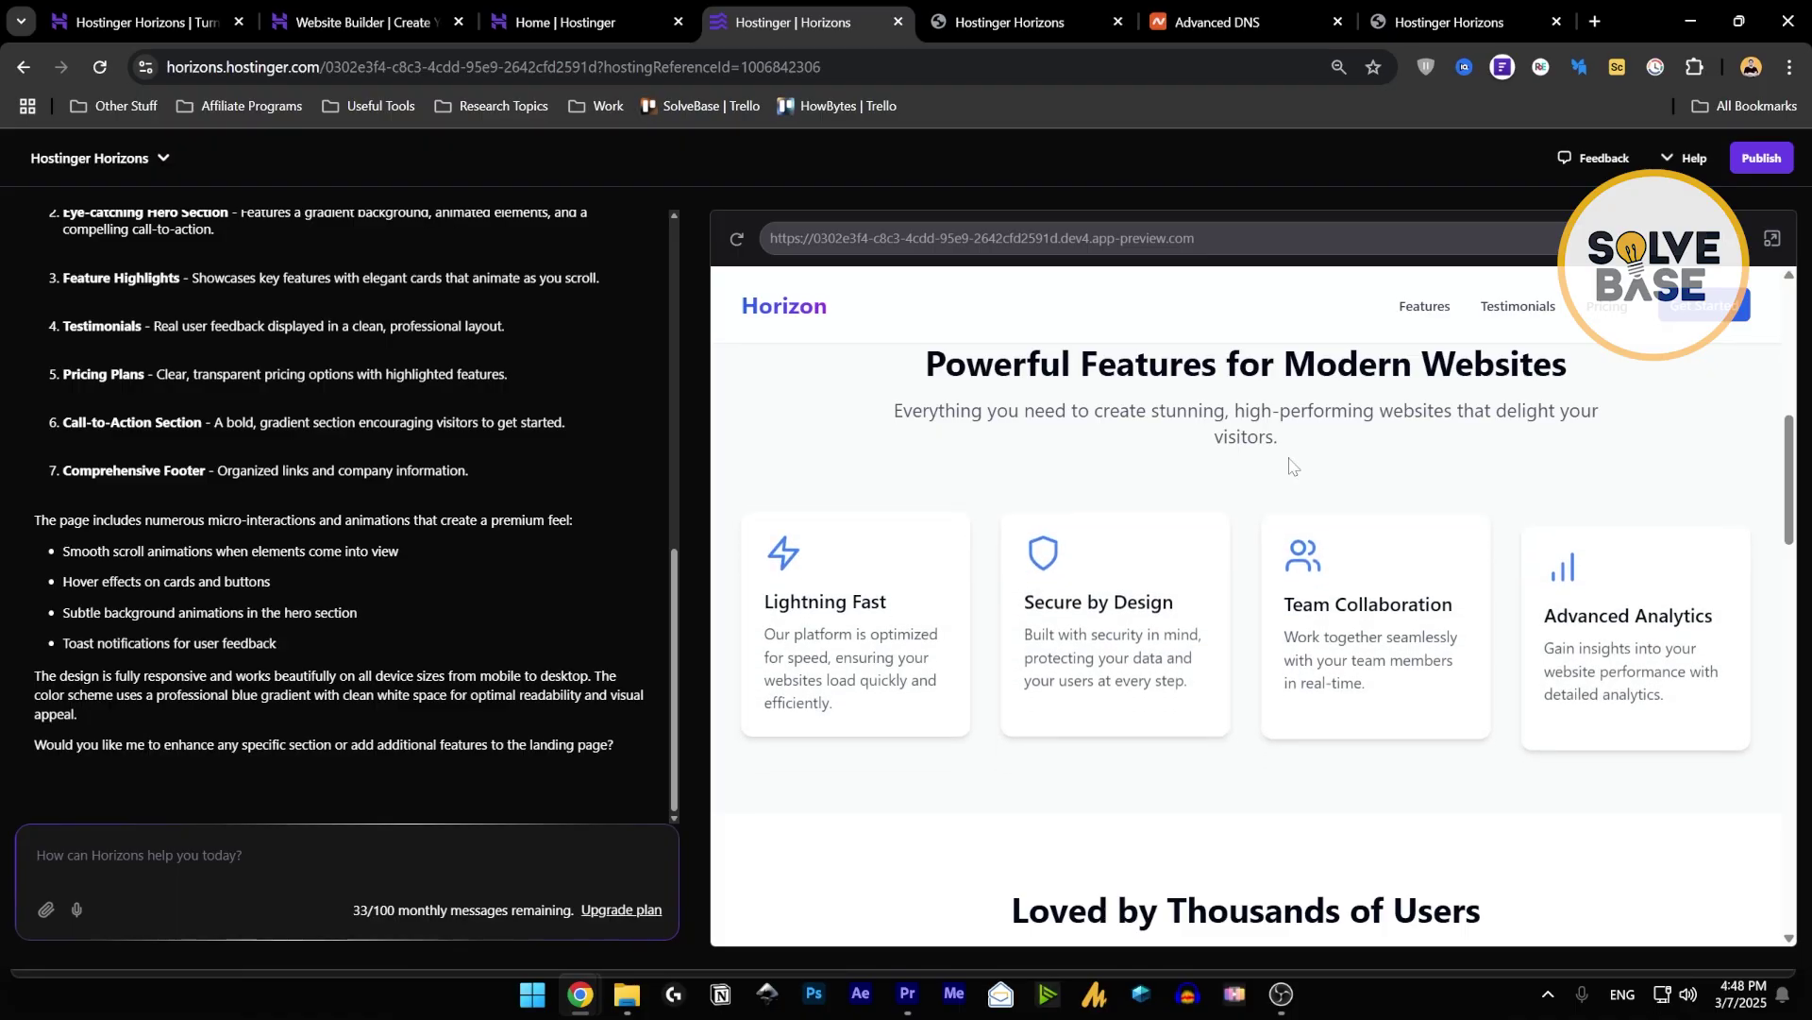
pyautogui.click(1411, 311)
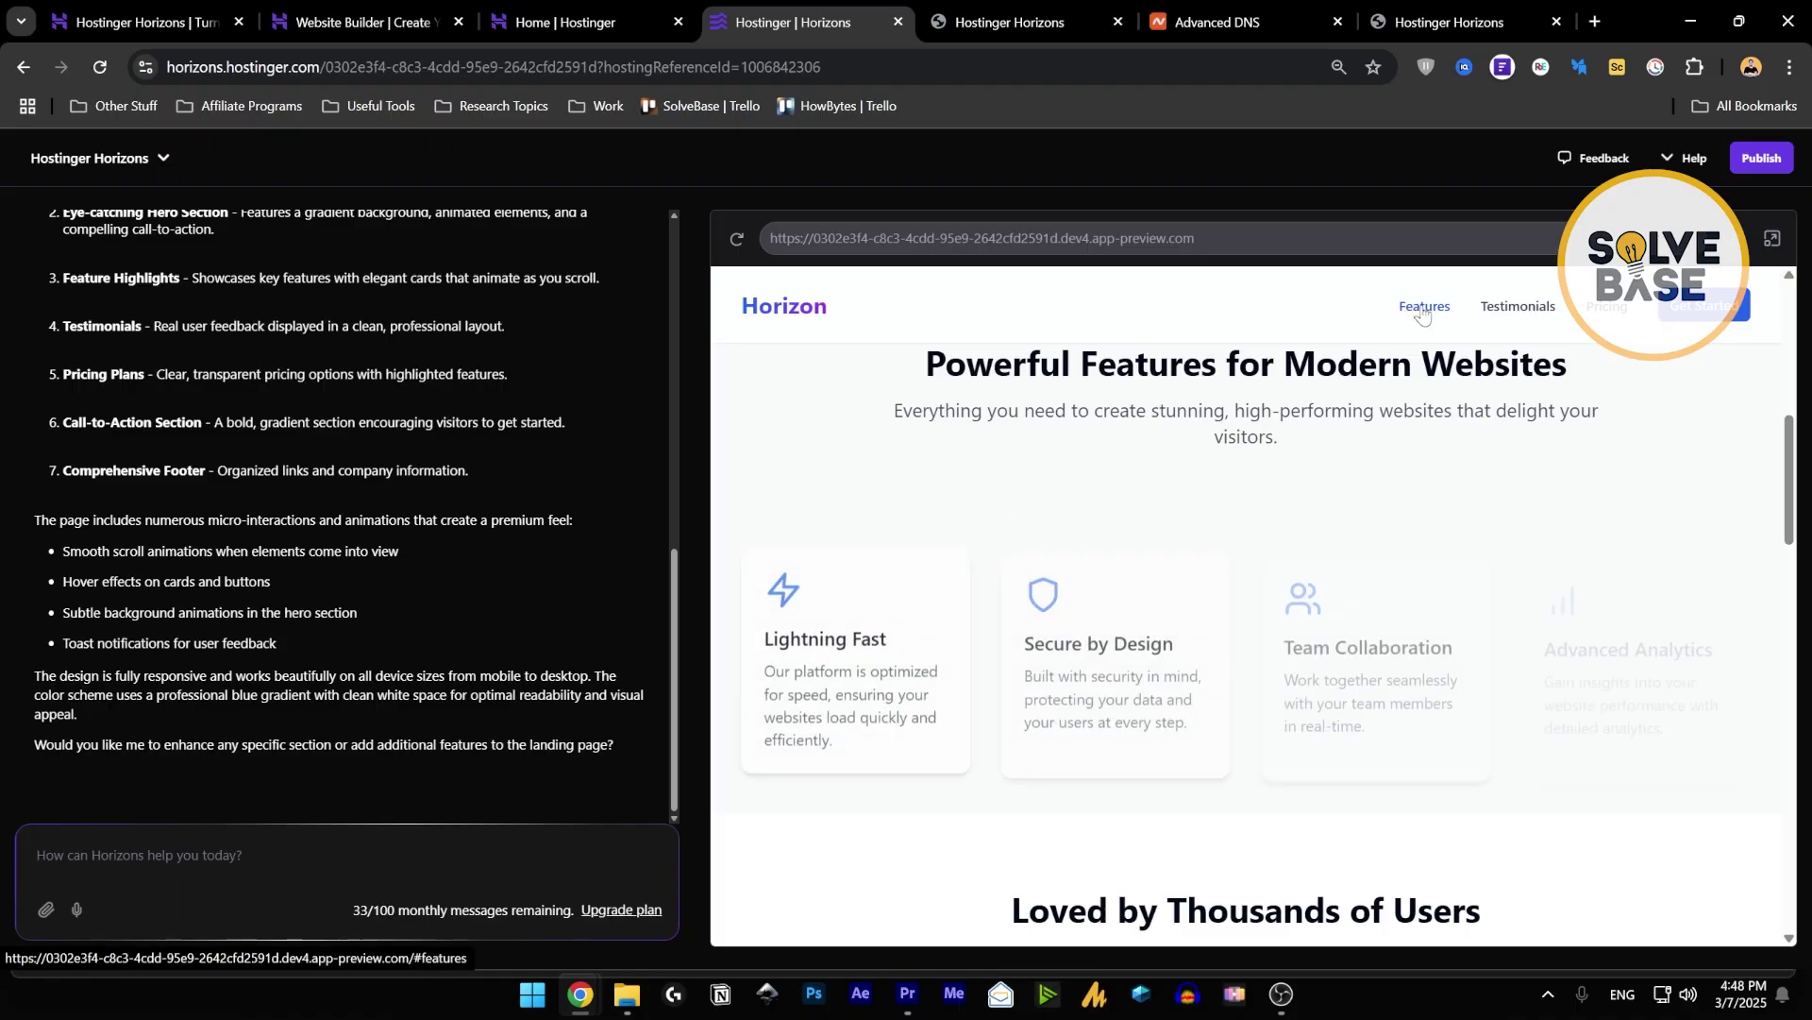
pyautogui.moveTo(1787, 477); pyautogui.dragTo(1774, 316)
pyautogui.click(1435, 307)
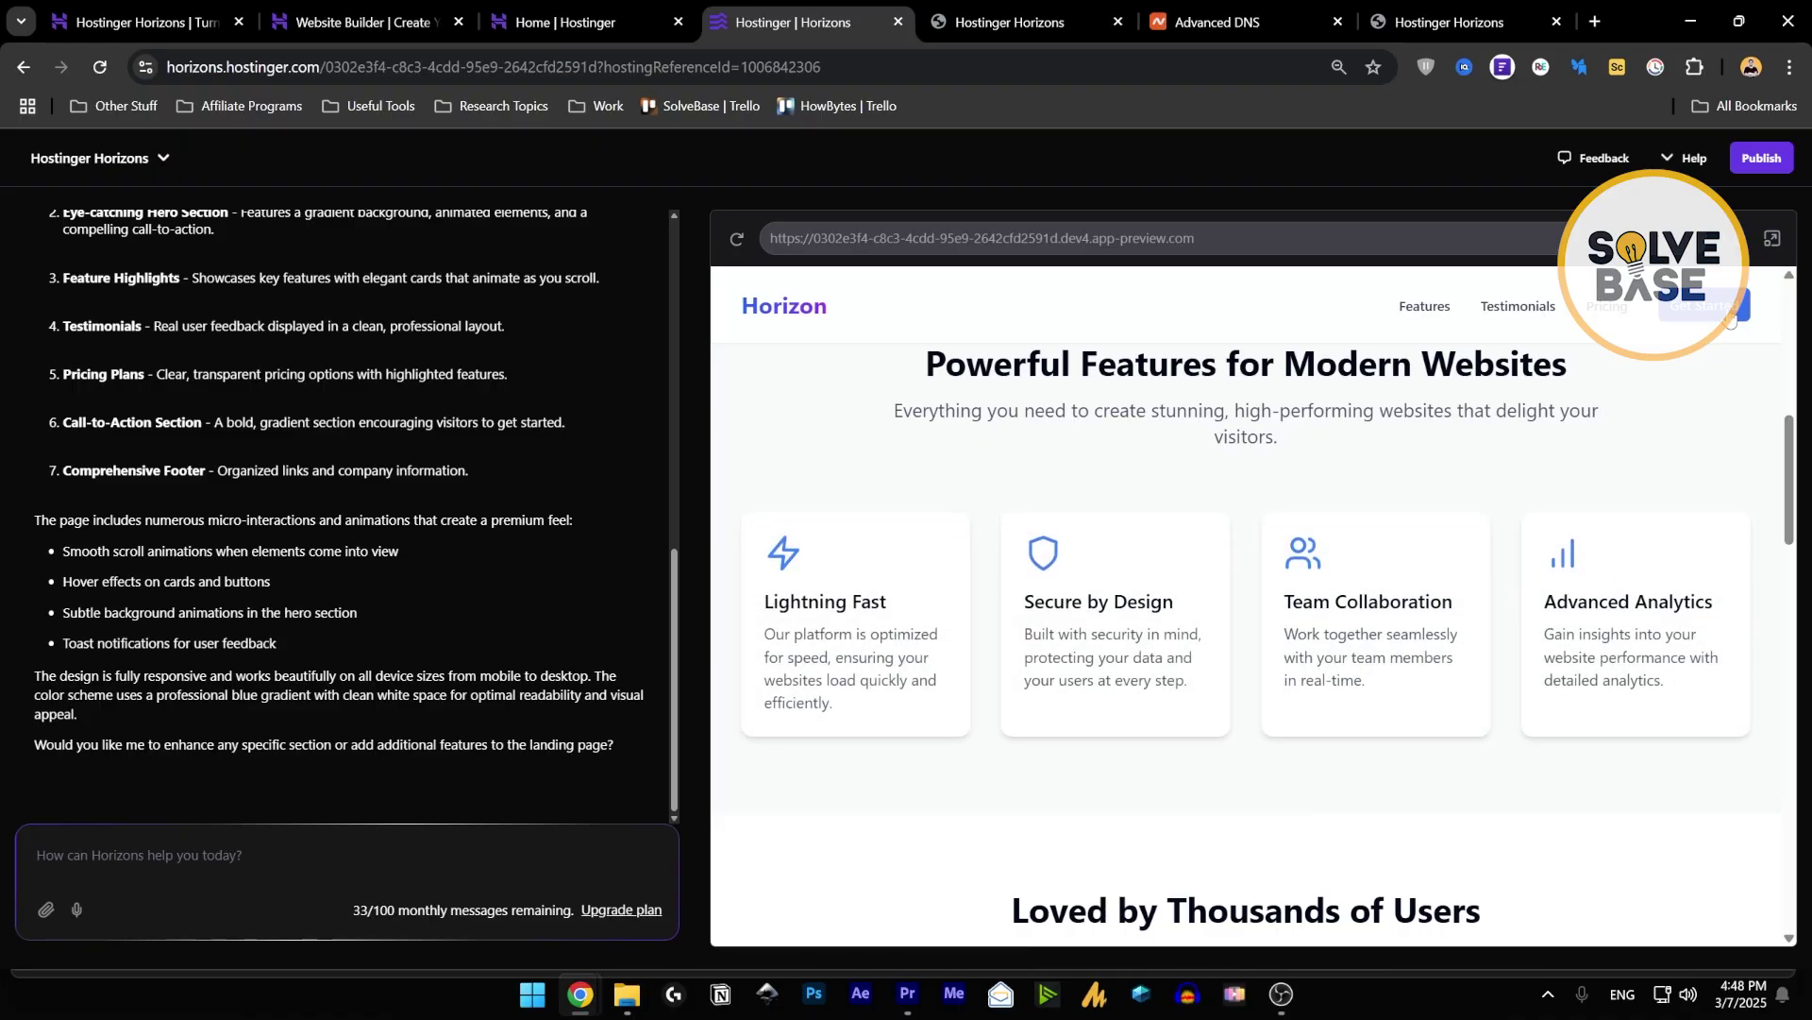
# Open the websites list in the Hostinger account and show the website types that can be added to Business Web Hosting.
pyautogui.click(367, 8)
pyautogui.click(557, 21)
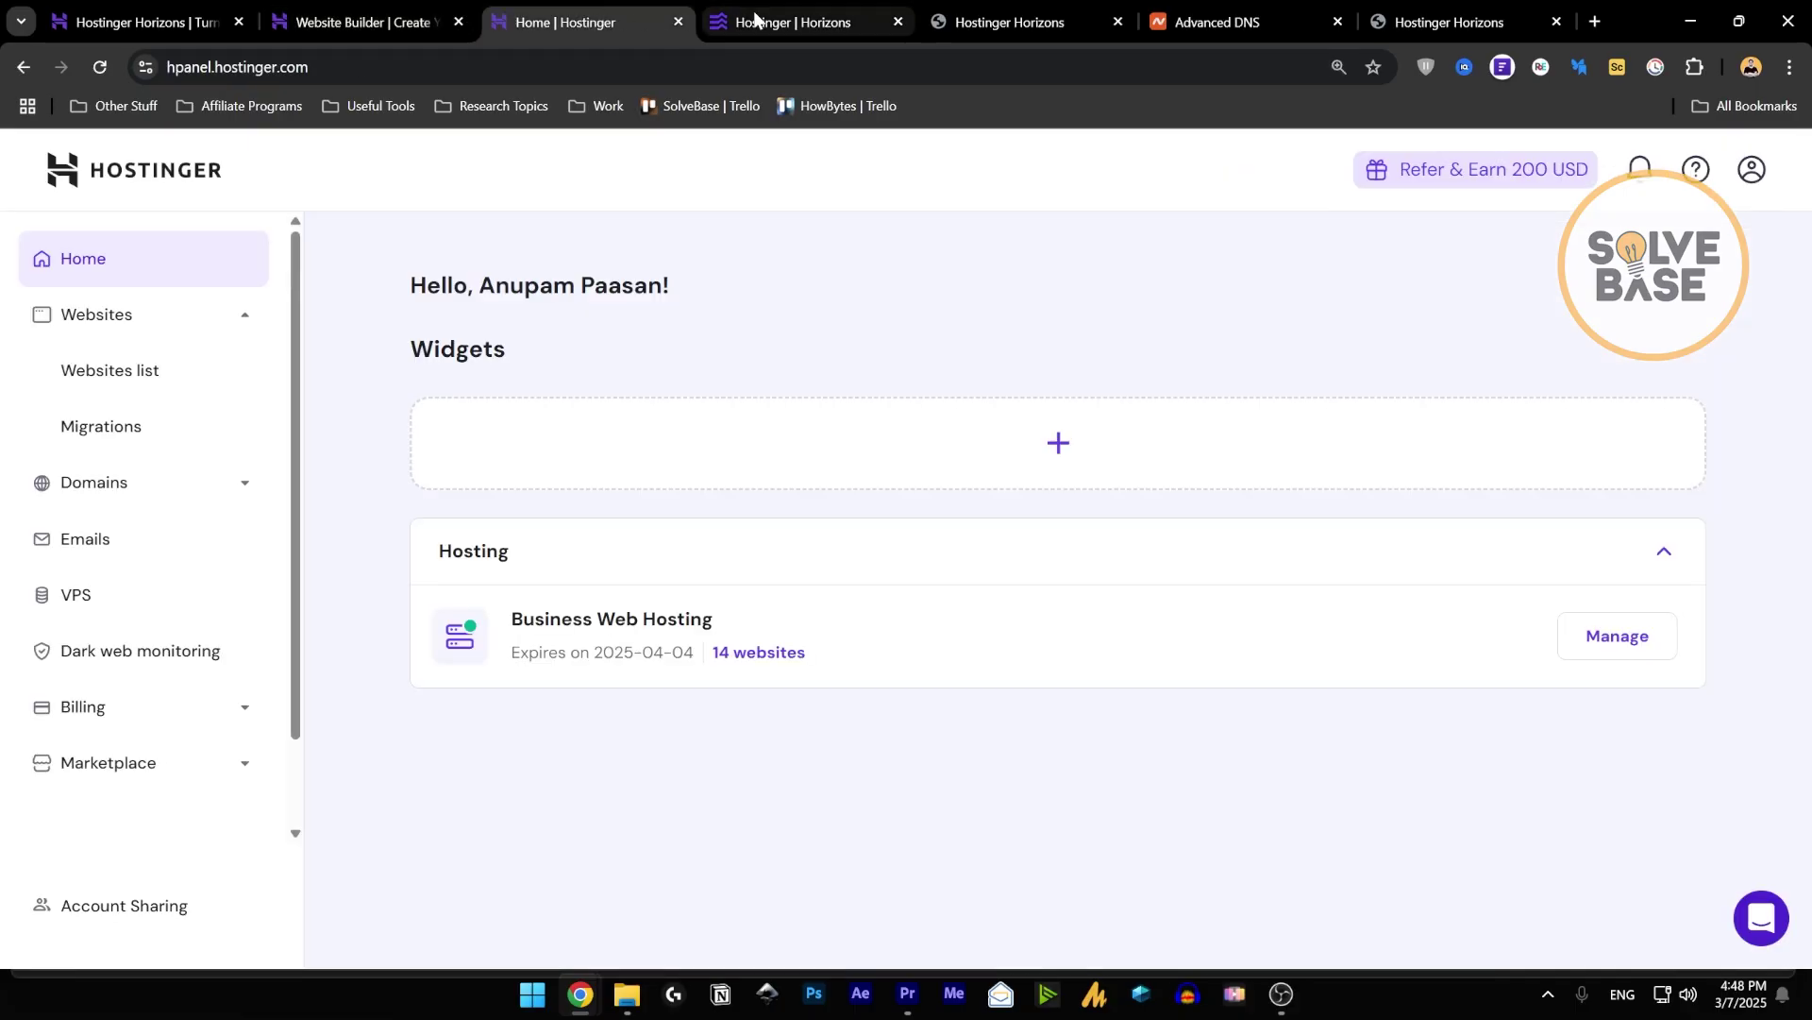
pyautogui.click(142, 368)
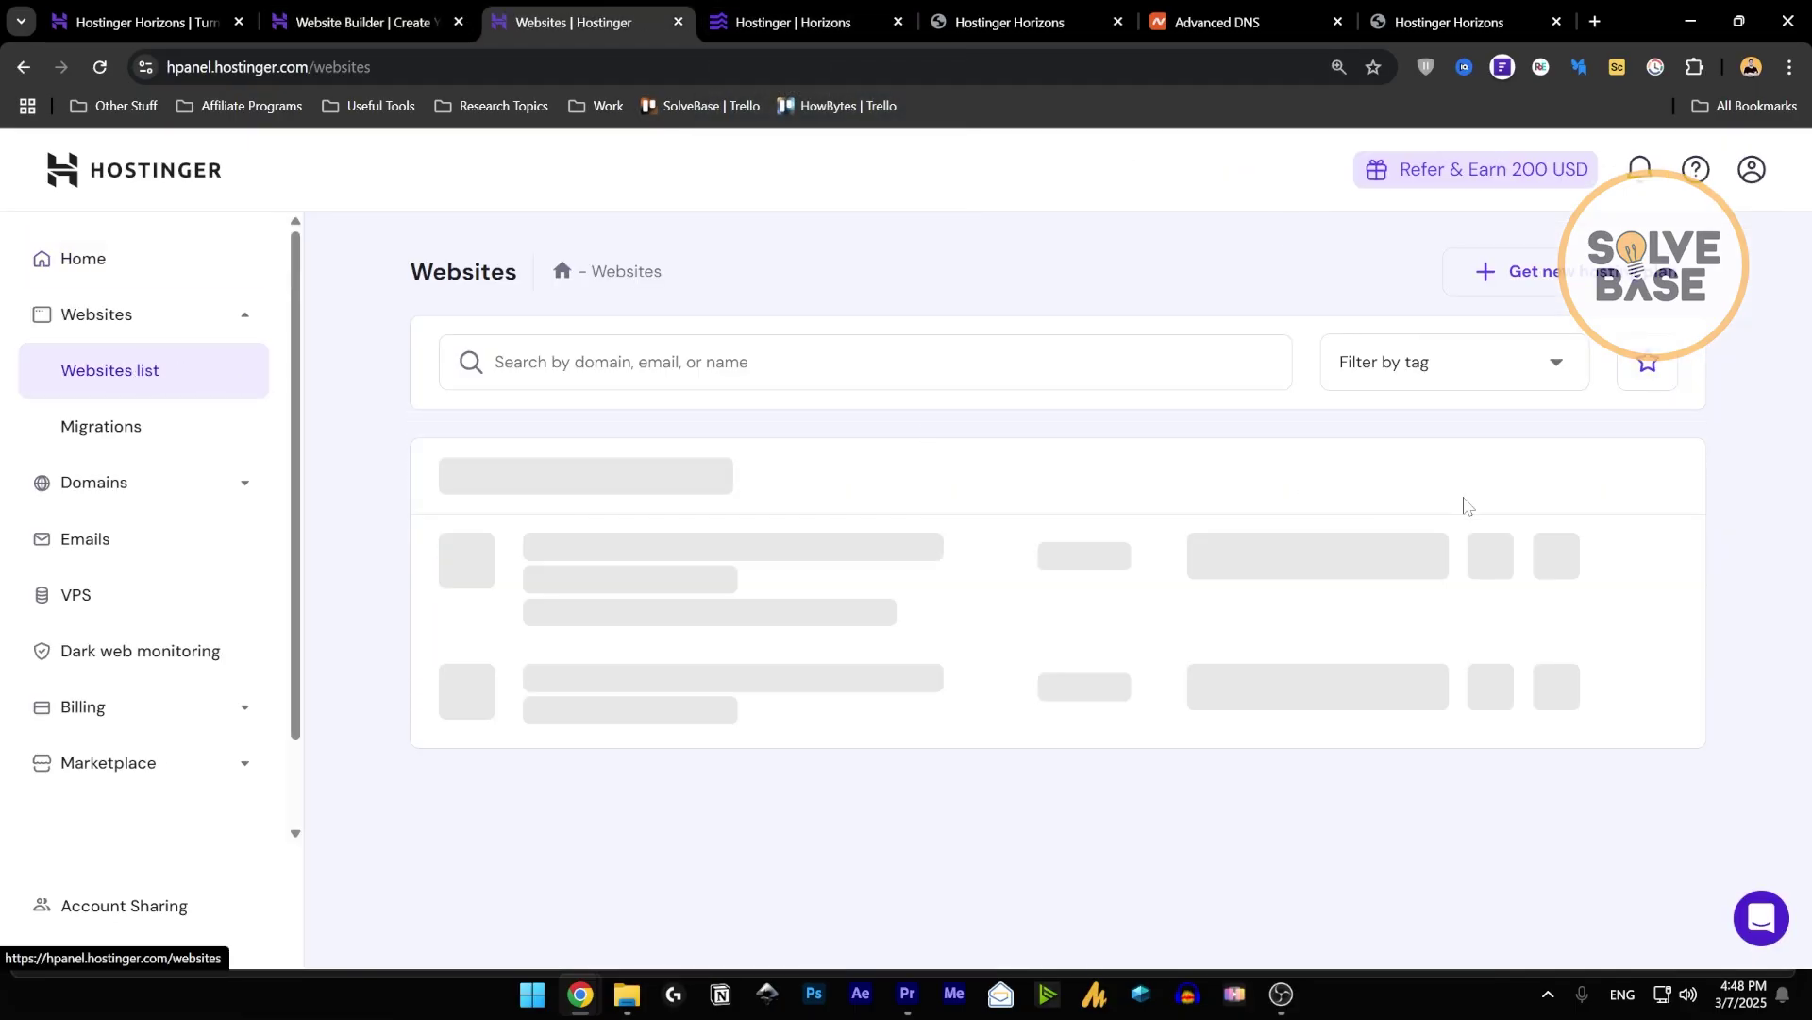
pyautogui.click(1501, 480)
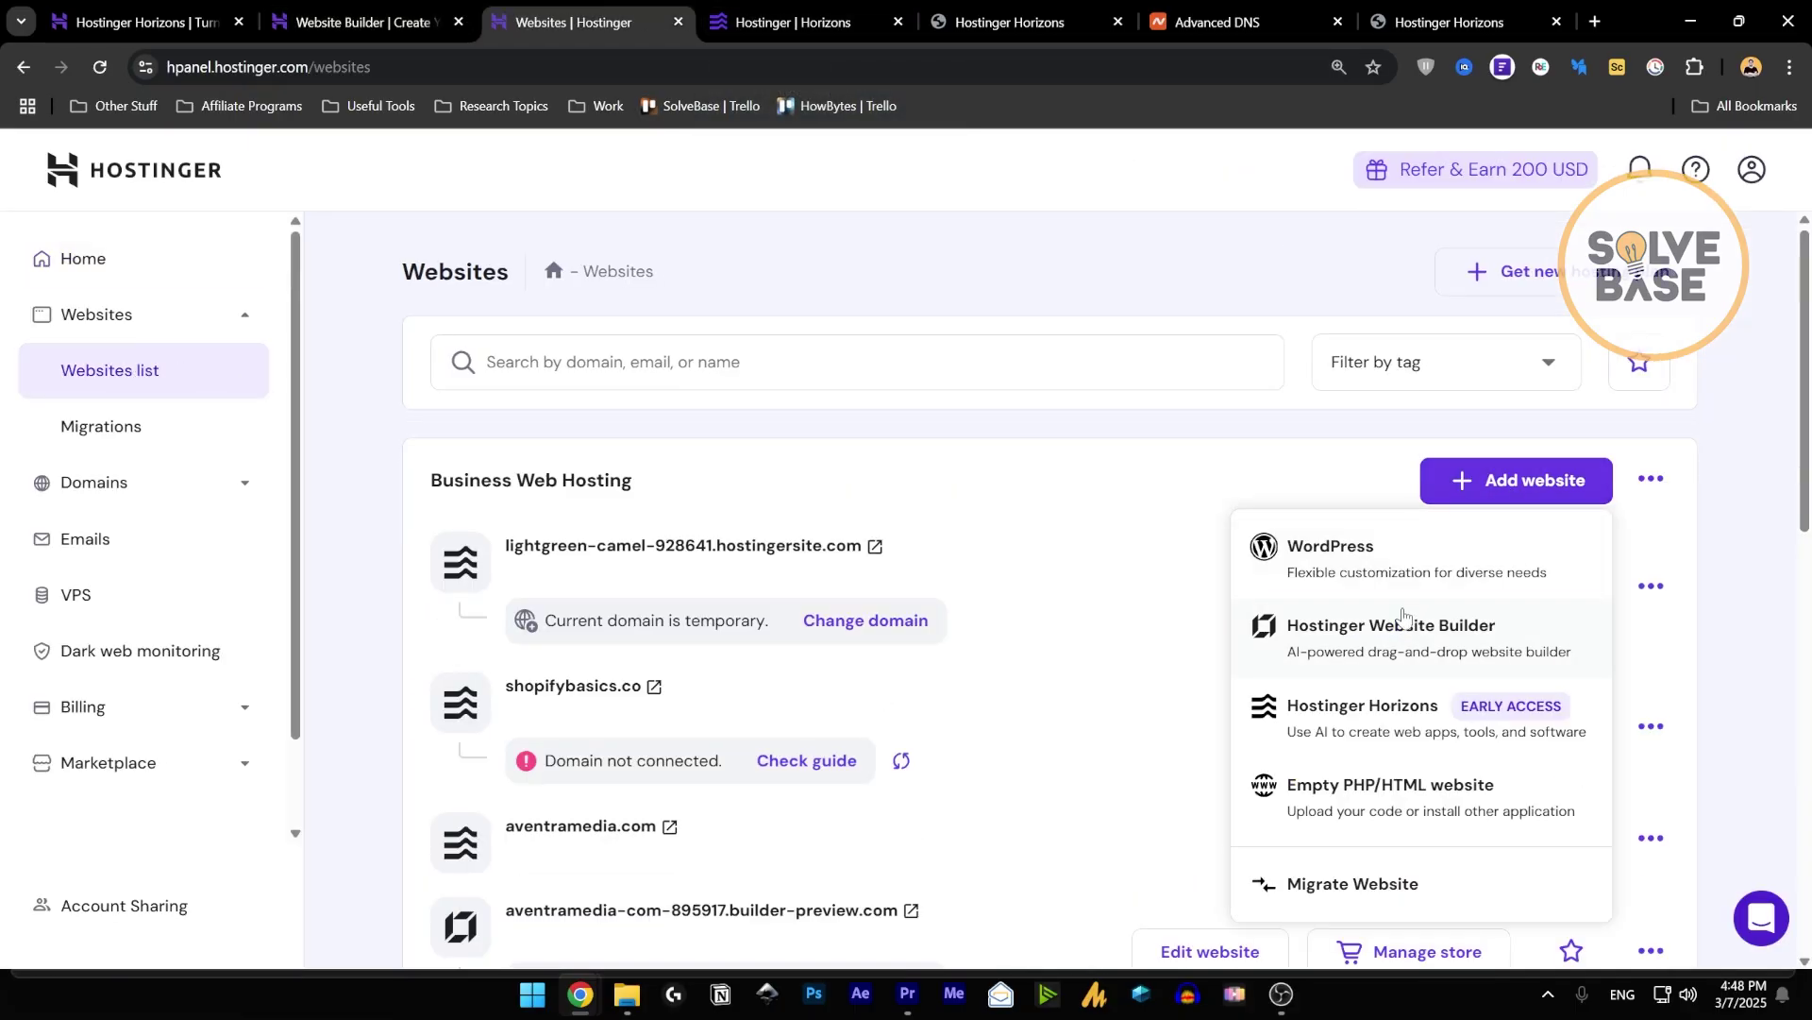